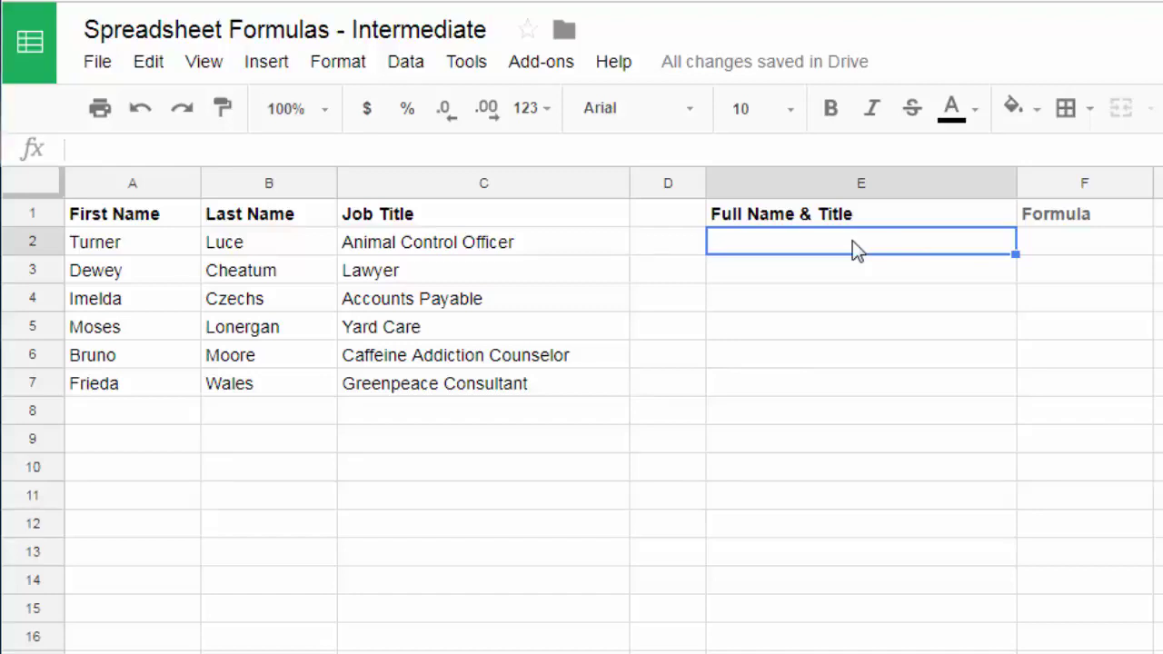
Enter a CONCATENATE formula in E2 joining the first name A2 and last name B2
text(=Con)
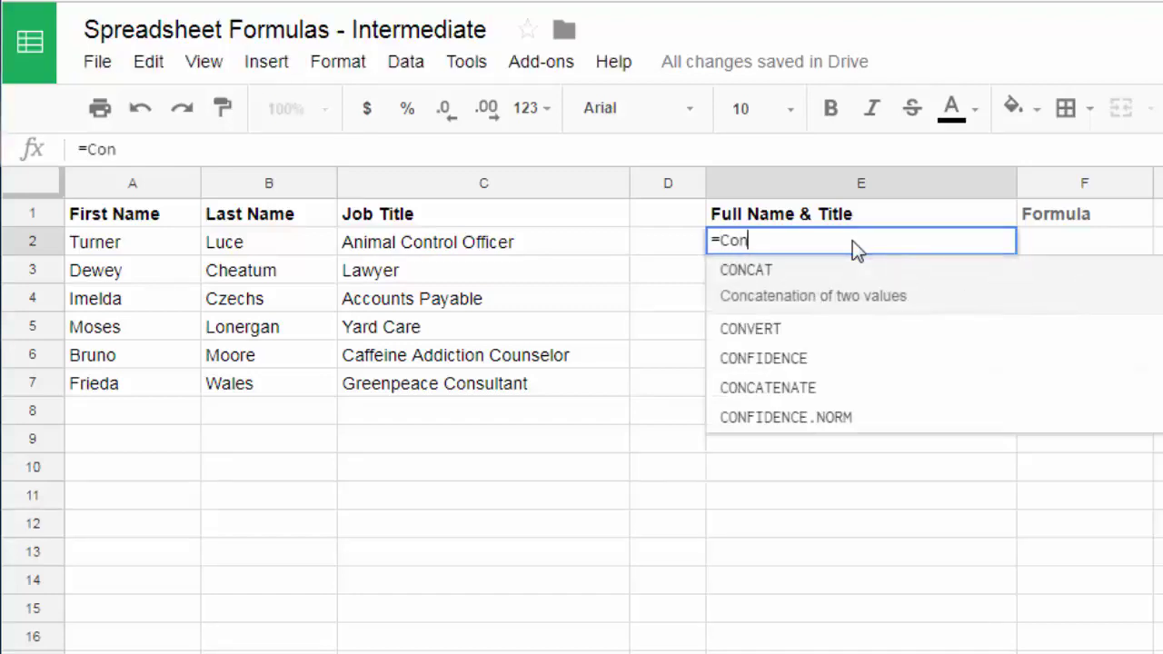
text(c)
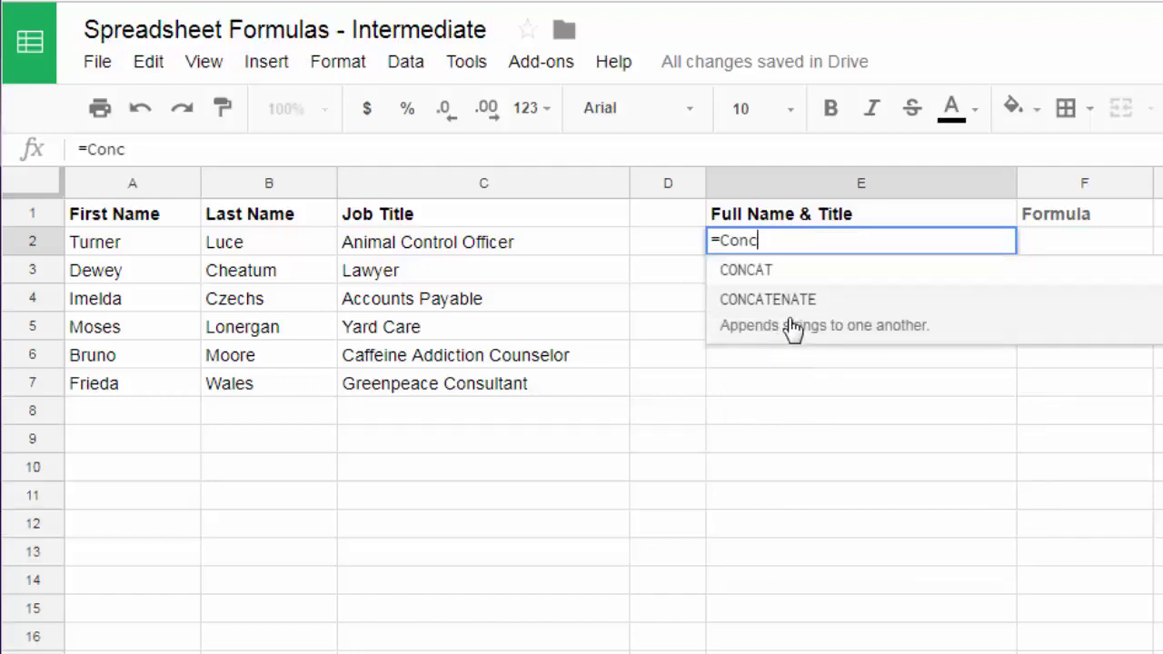
click(795, 302)
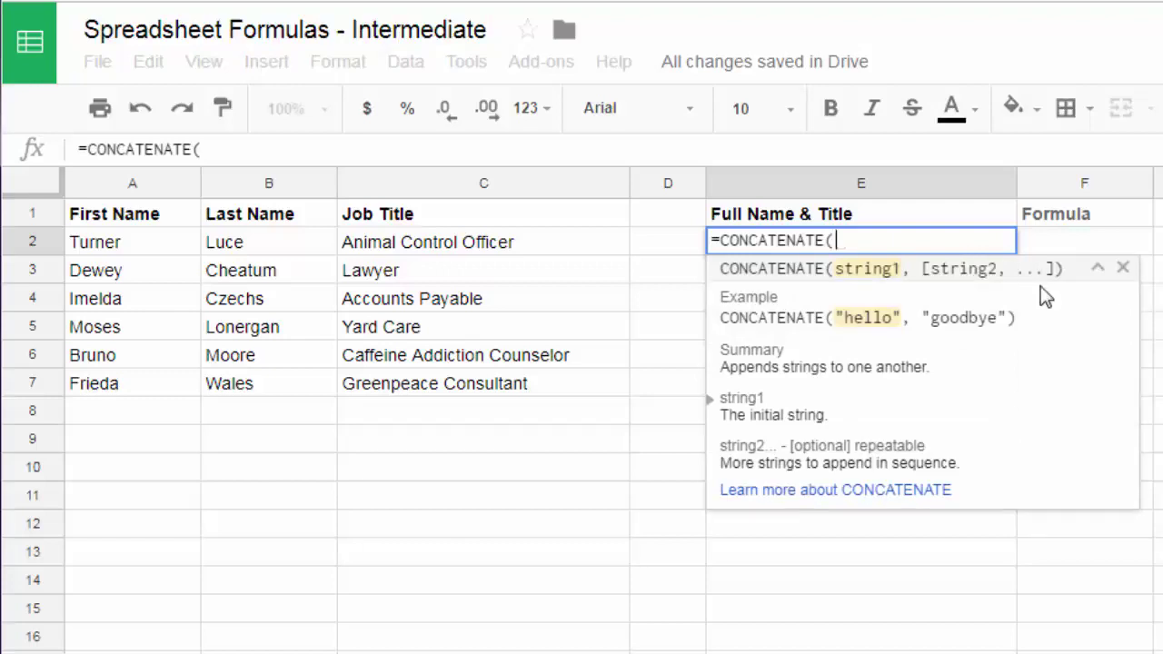
click(169, 249)
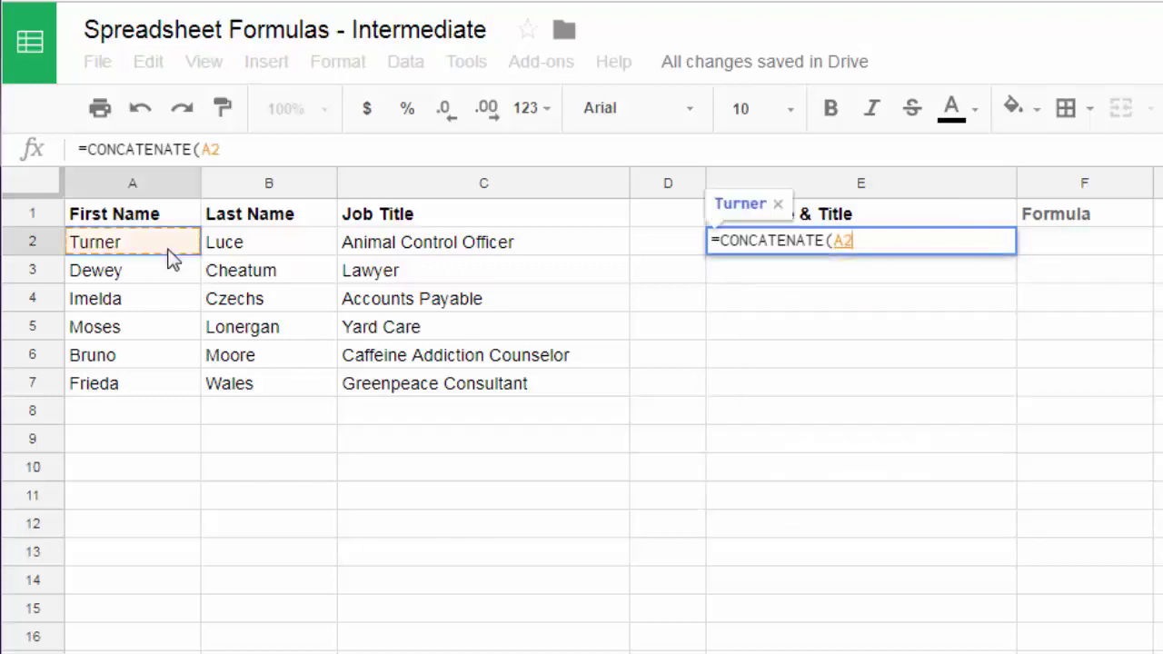
text(,)
click(240, 249)
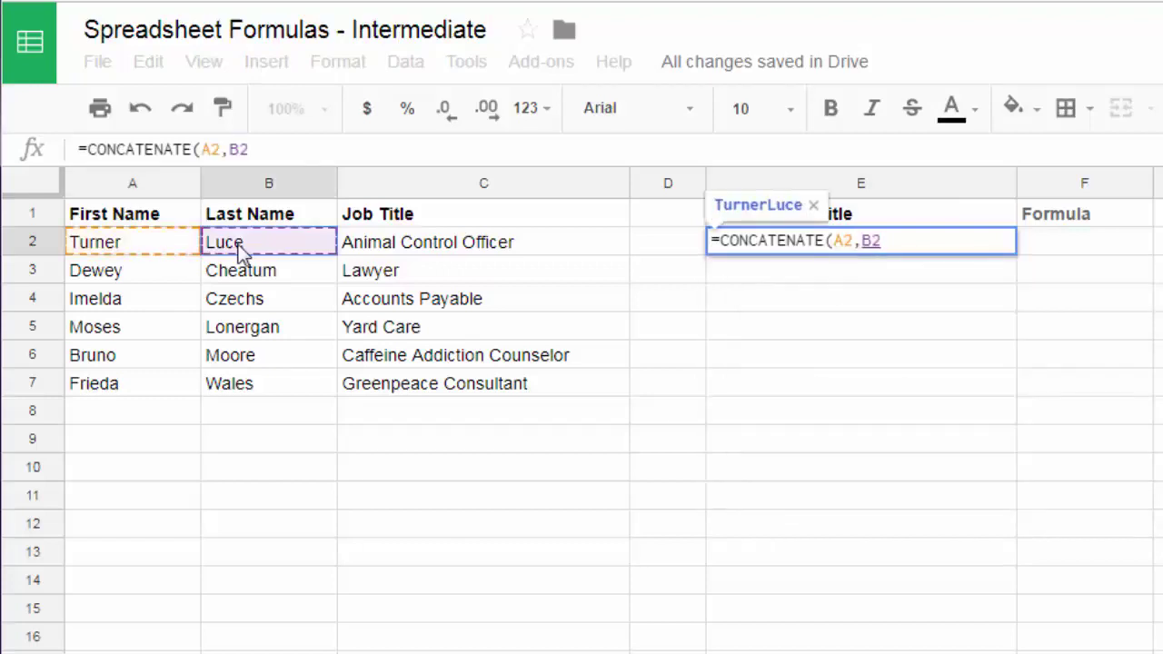
text())
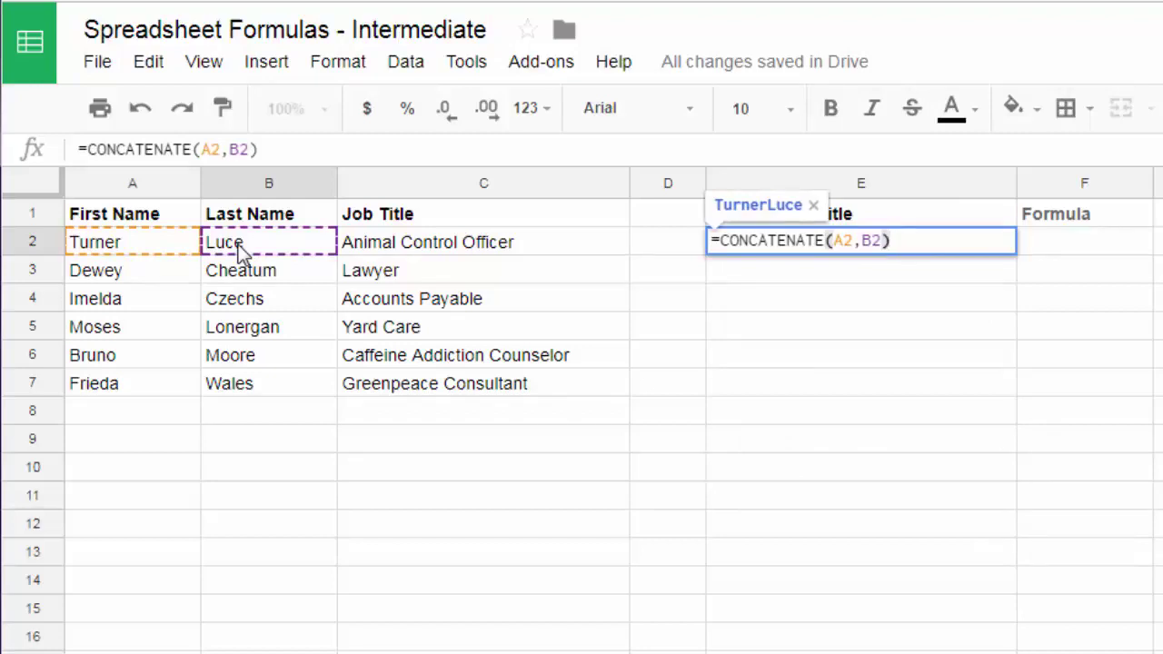
key(Return)
click(822, 250)
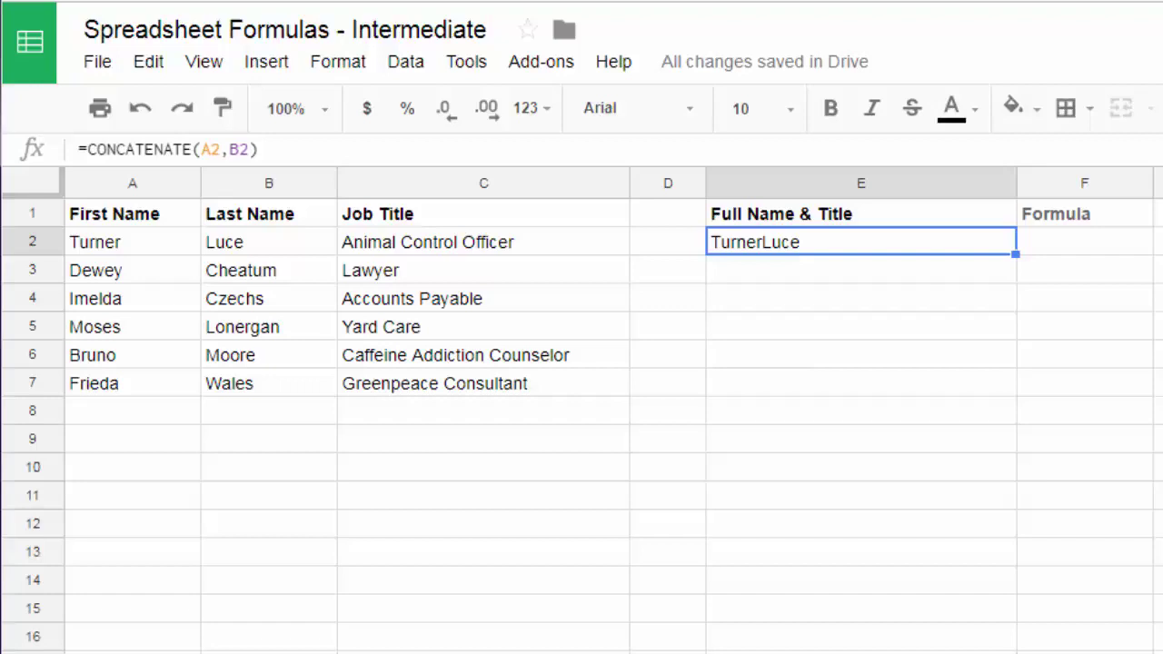
click(229, 151)
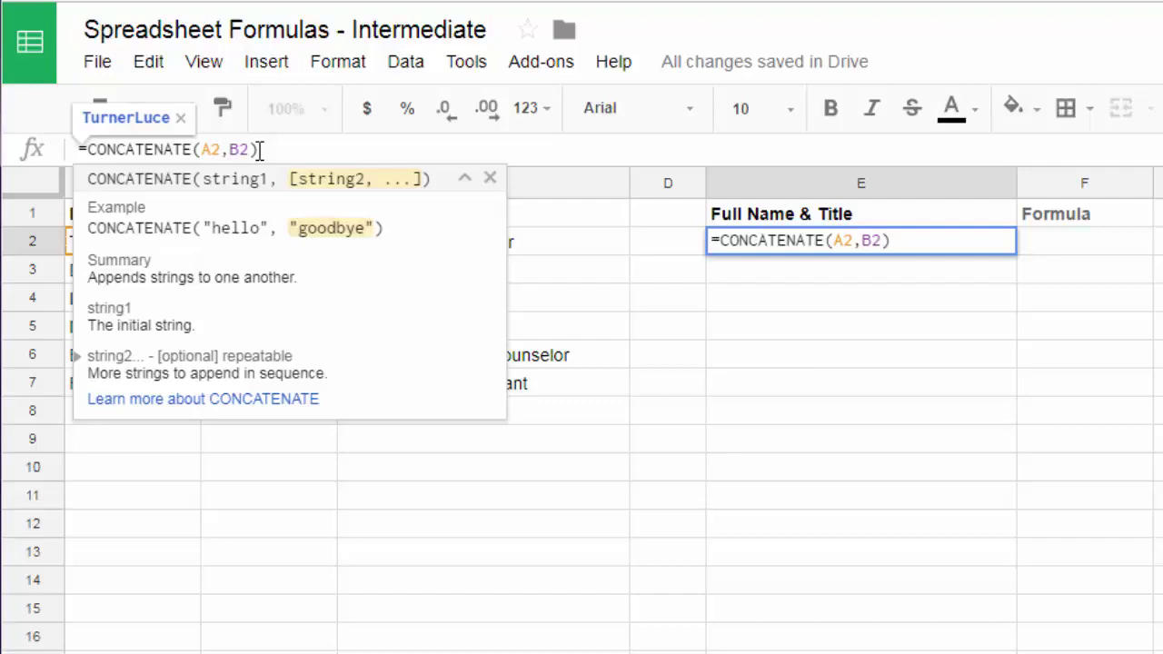
text(" ")
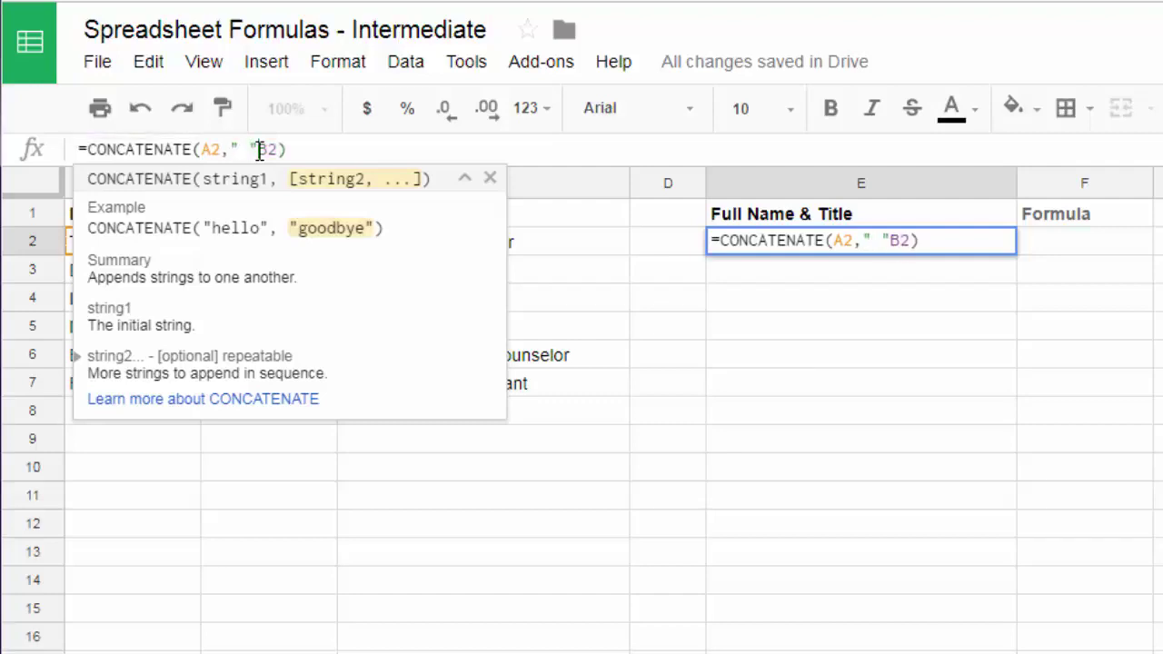
text(,)
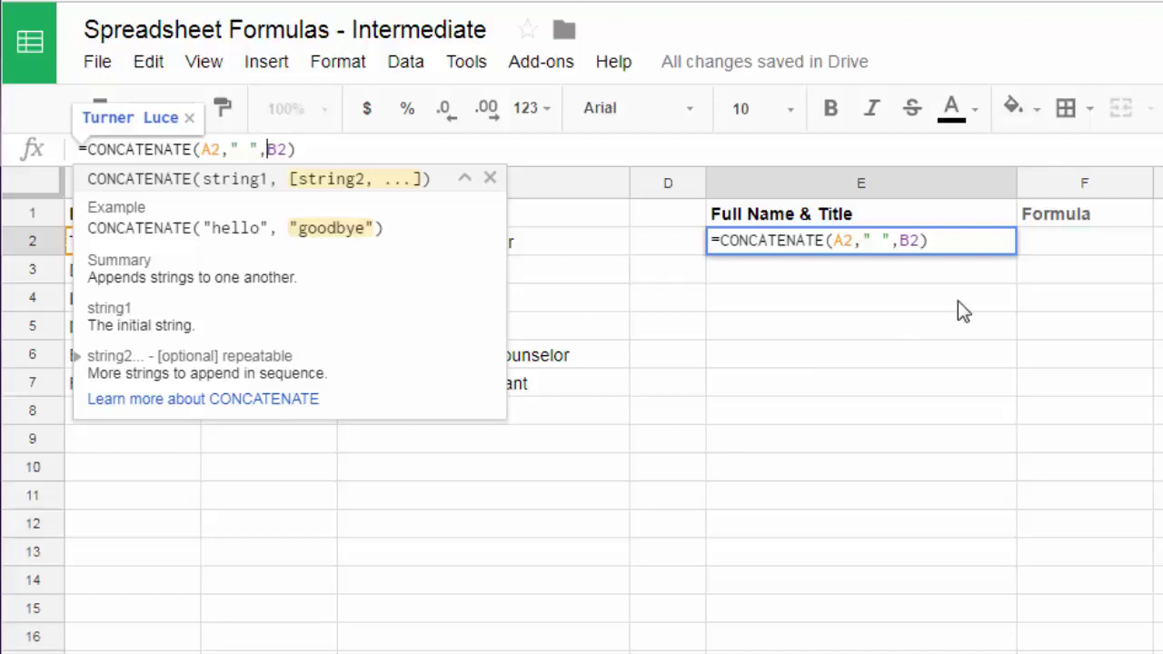
key(Return)
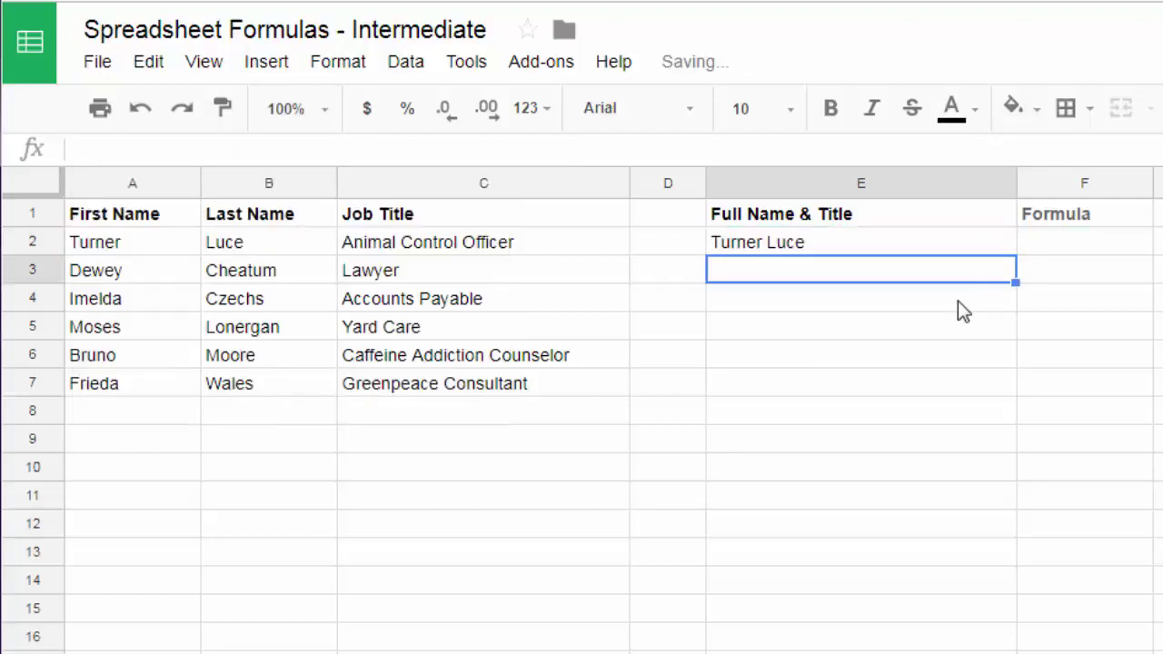
click(867, 251)
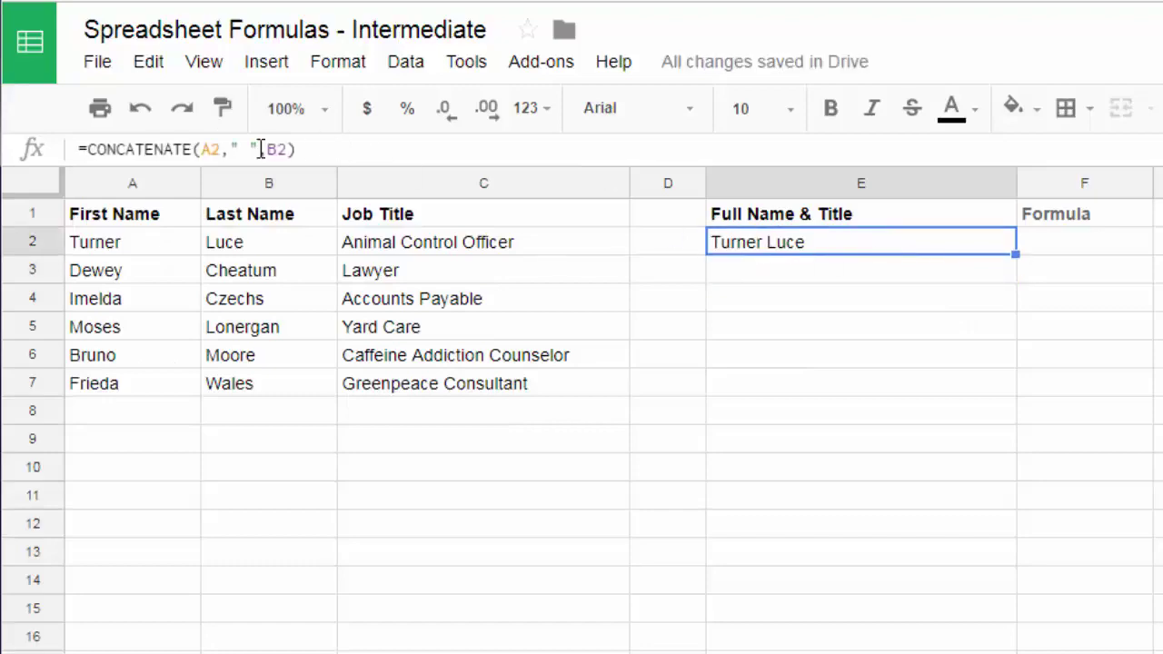
click(294, 149)
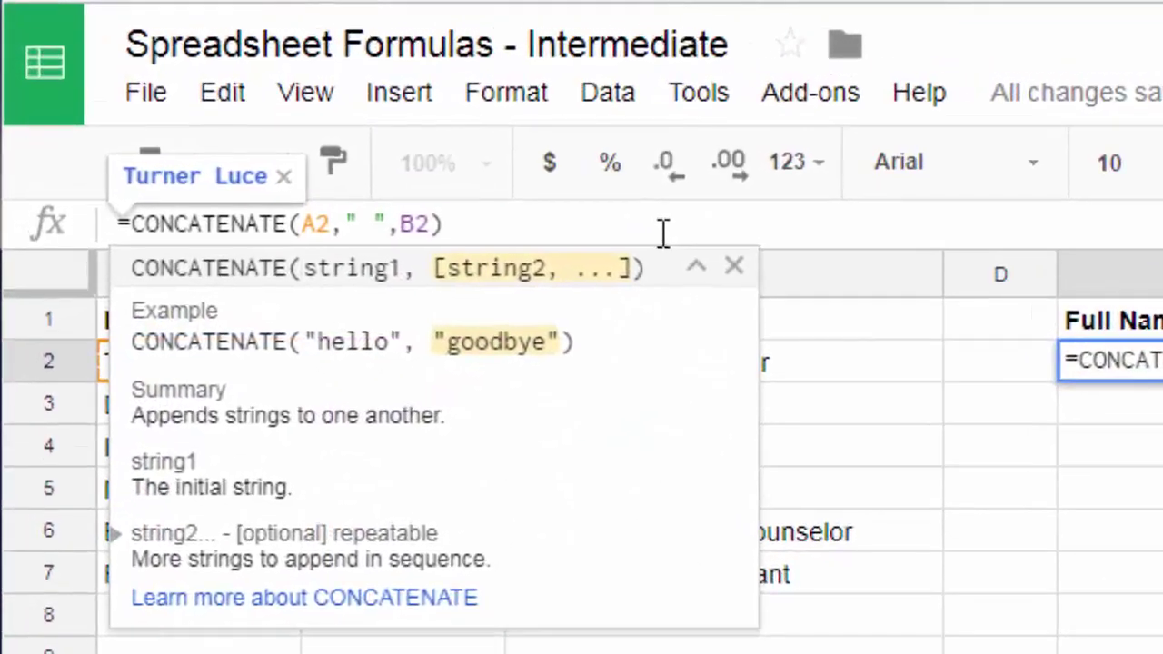
text(,")
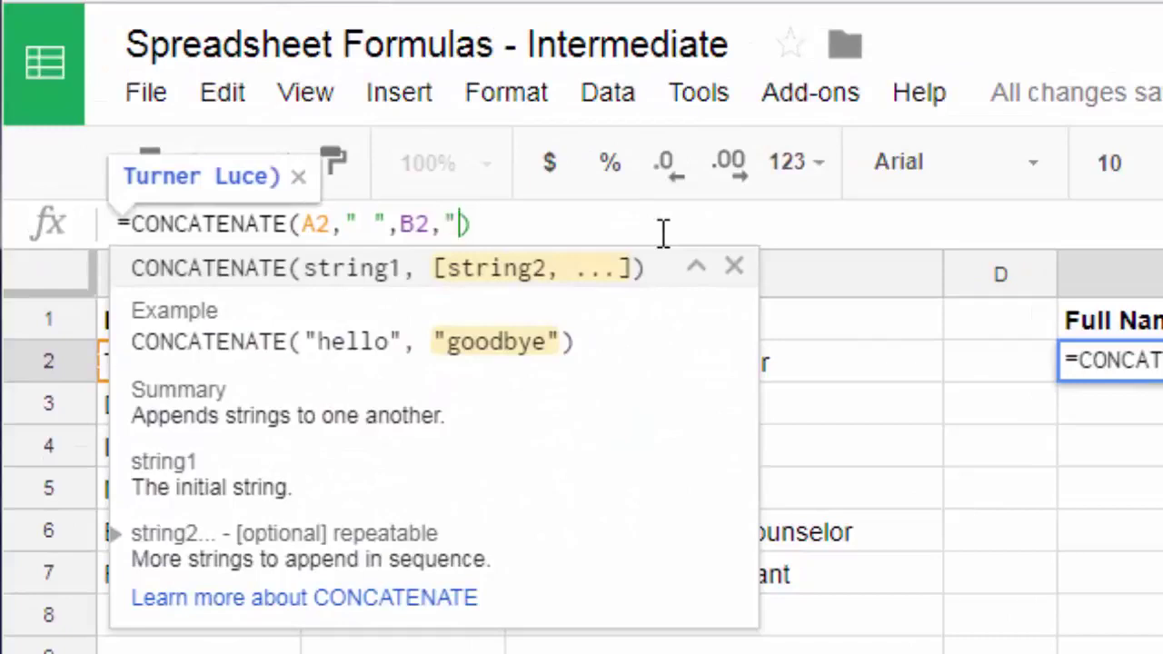
text(,)
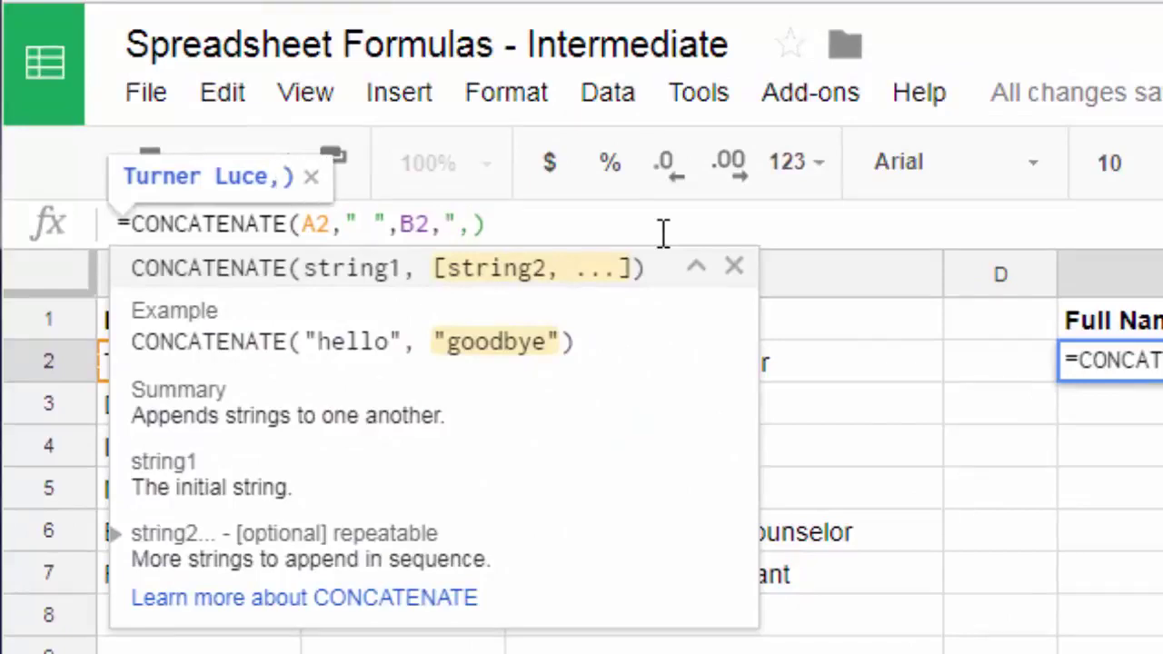
text("C2)
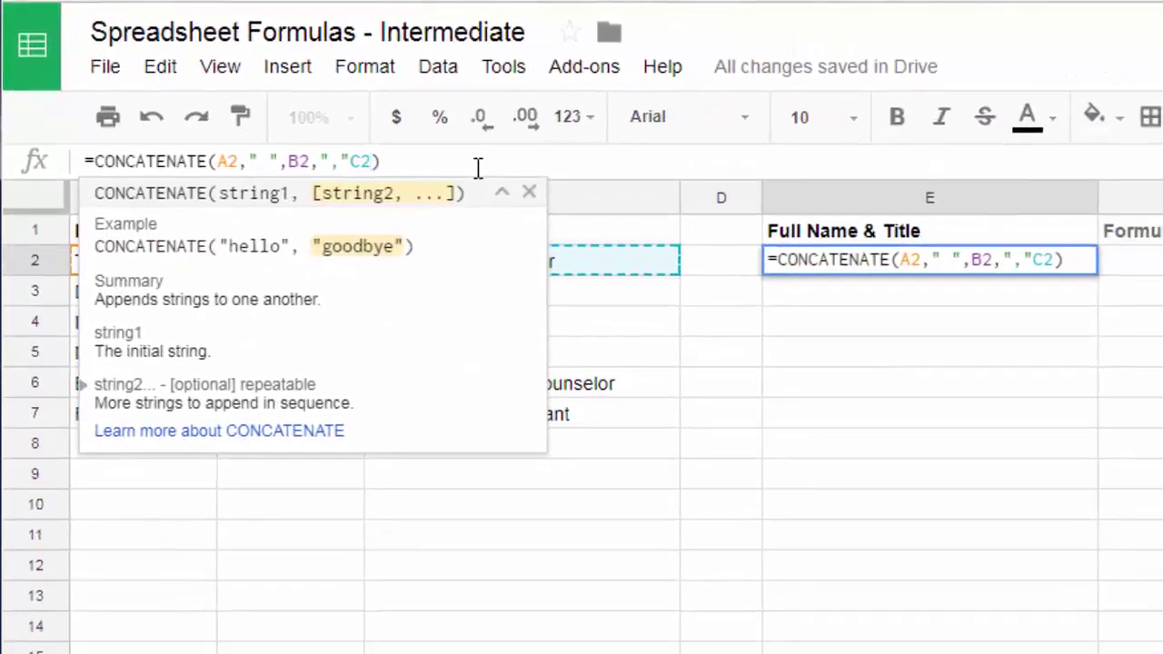
key(Left)
key(Left)
key(Left)
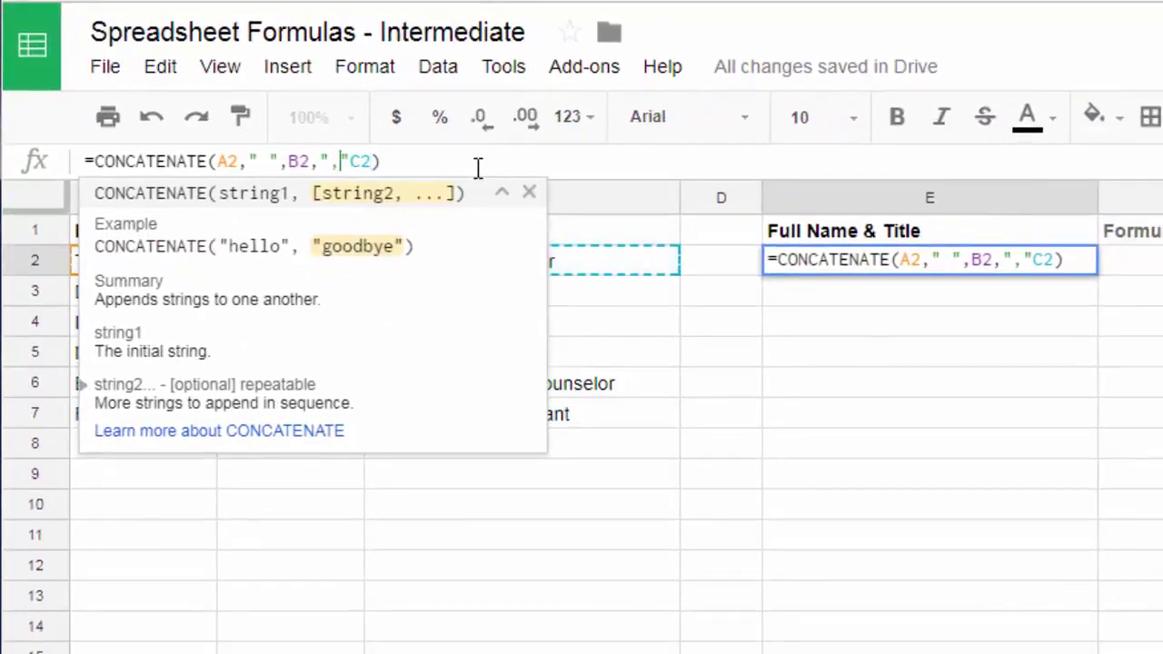
key(Right)
text(,)
key(Return)
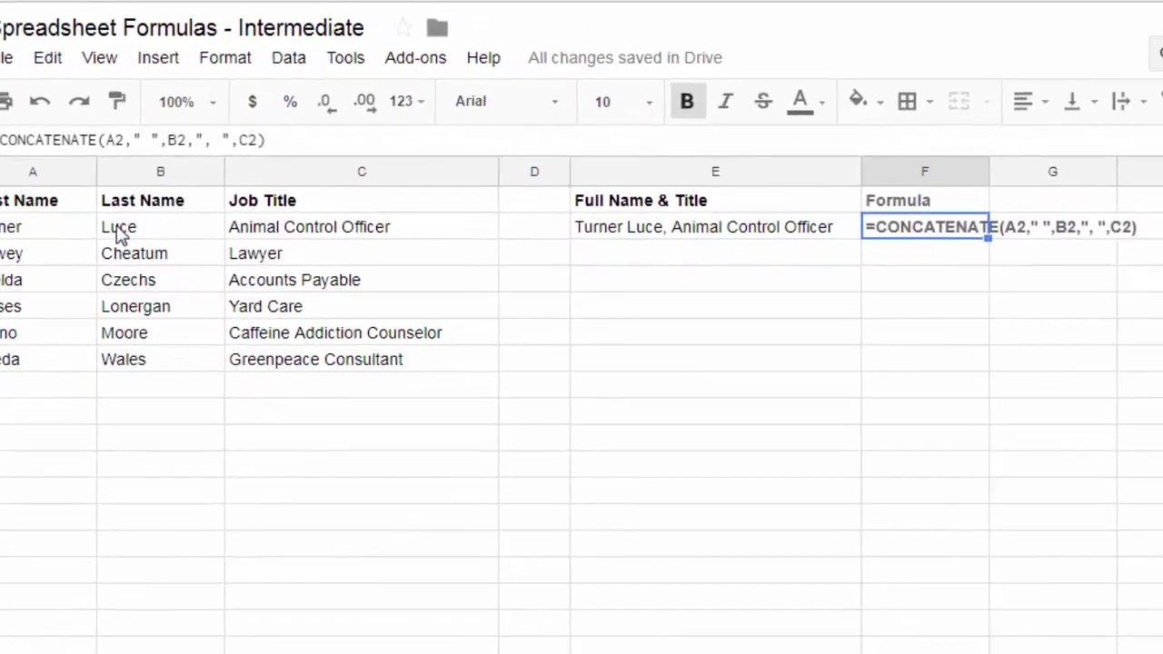
click(163, 243)
click(93, 241)
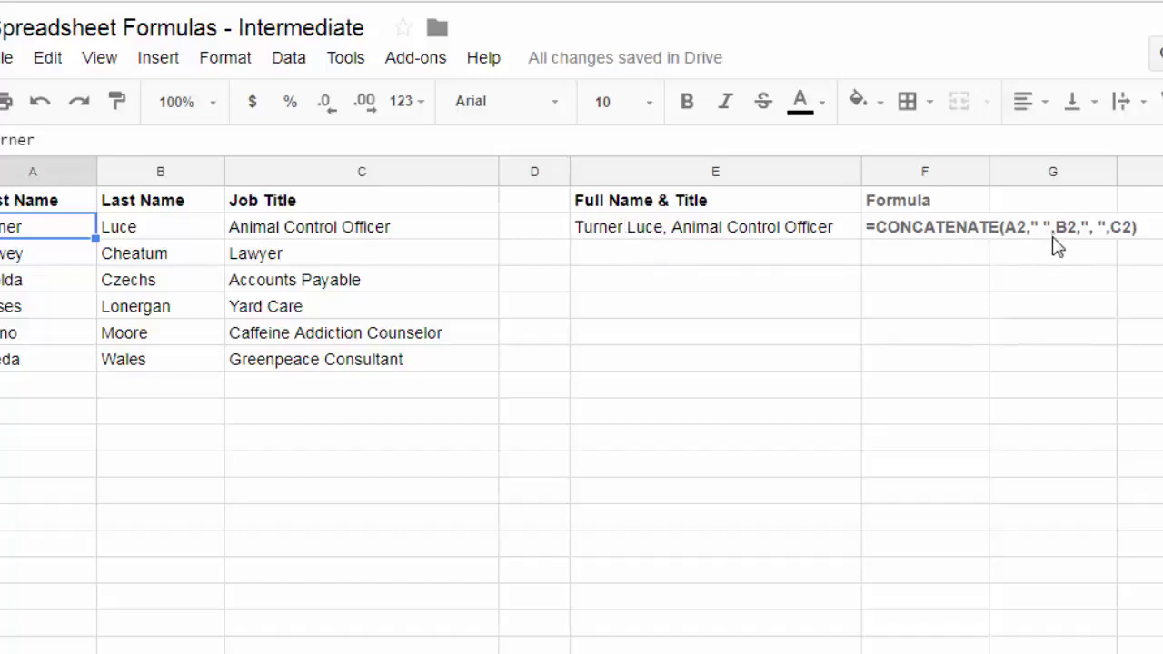
click(175, 220)
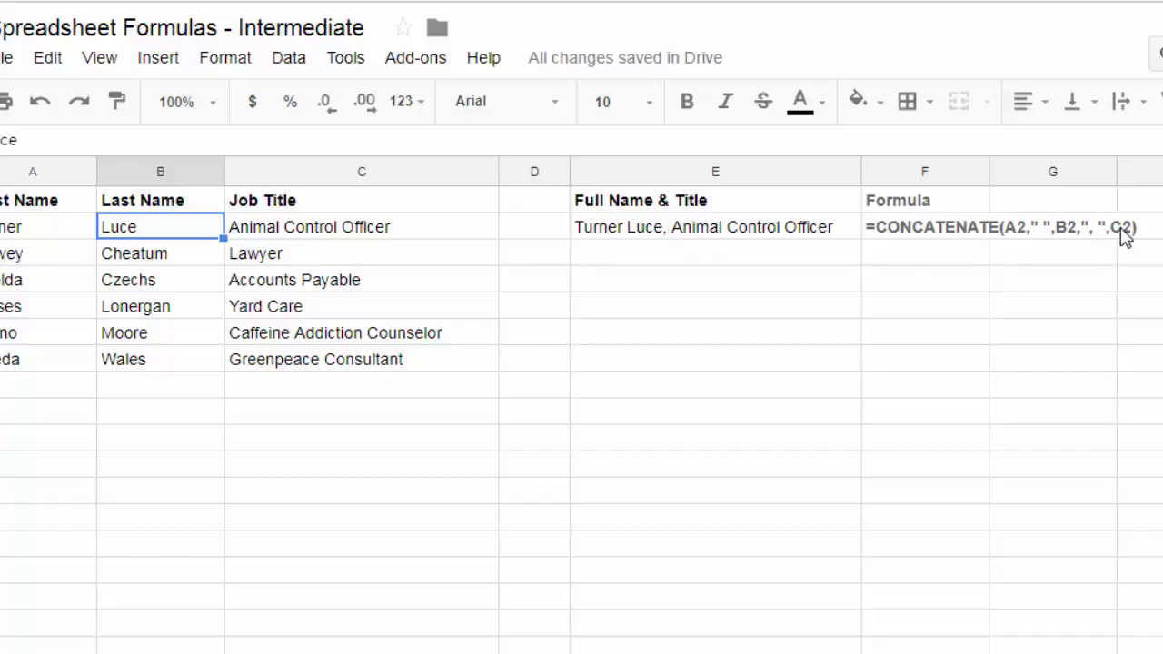
click(889, 265)
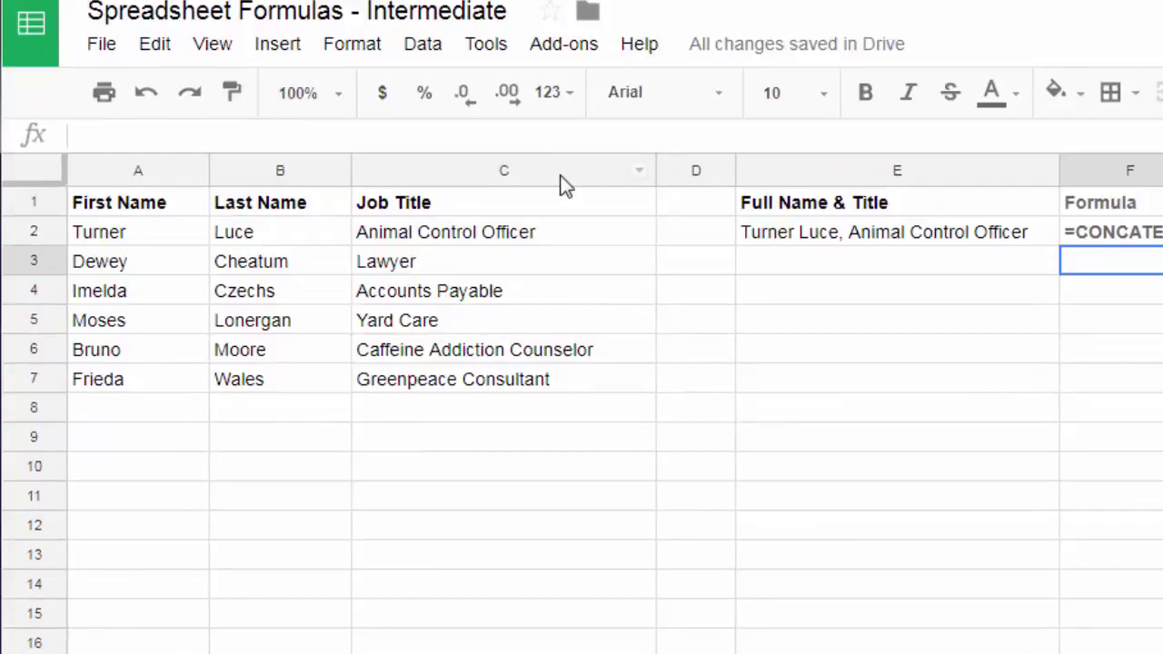
Build =A3&" "&B3&", "&C3 in E3 to join Dewey Cheatum's name and job title
click(836, 277)
text(=)
key(Left)
key(Left)
key(Left)
key(Left)
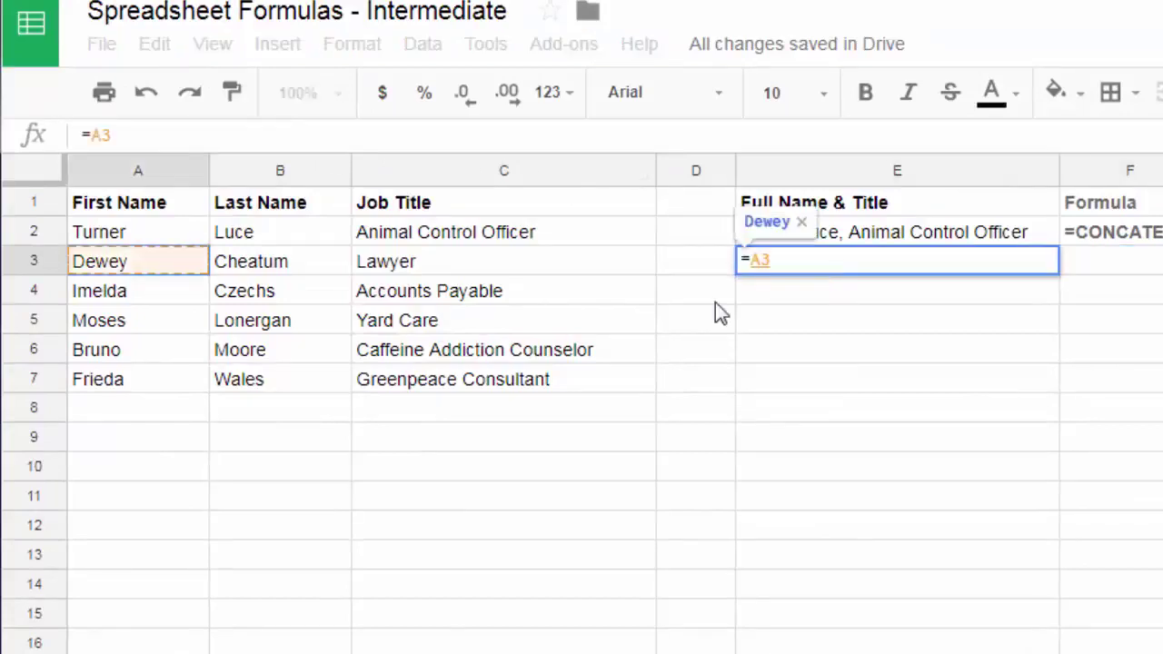
text(&)
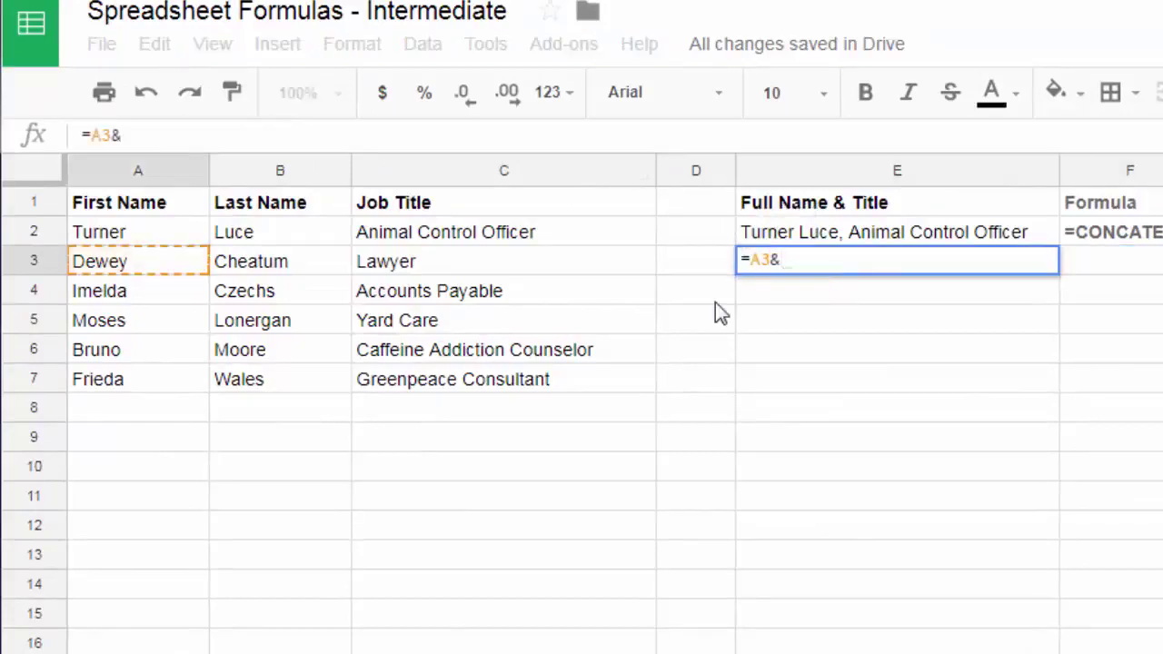
text("  ")
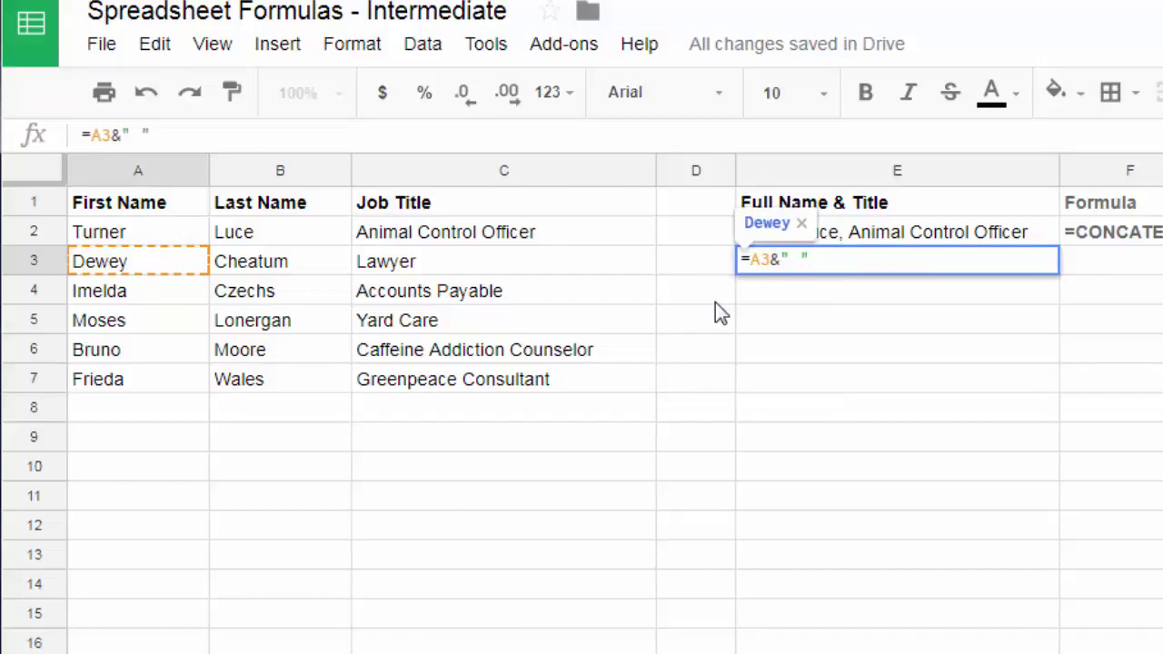
text(&)
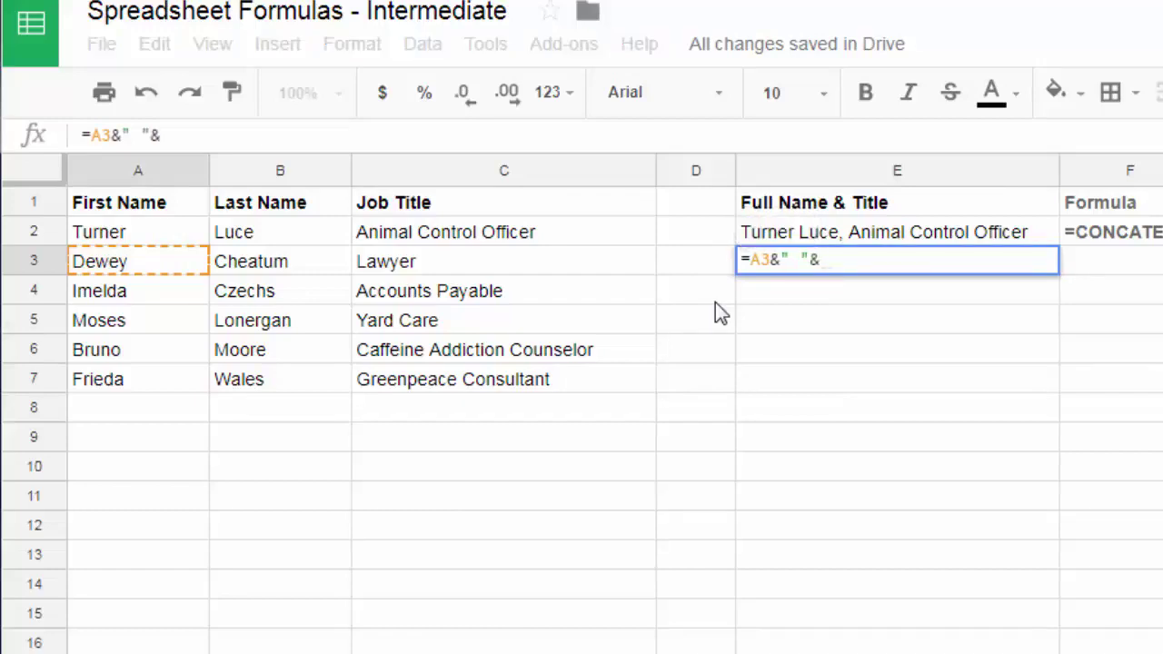
click(344, 271)
text(&)
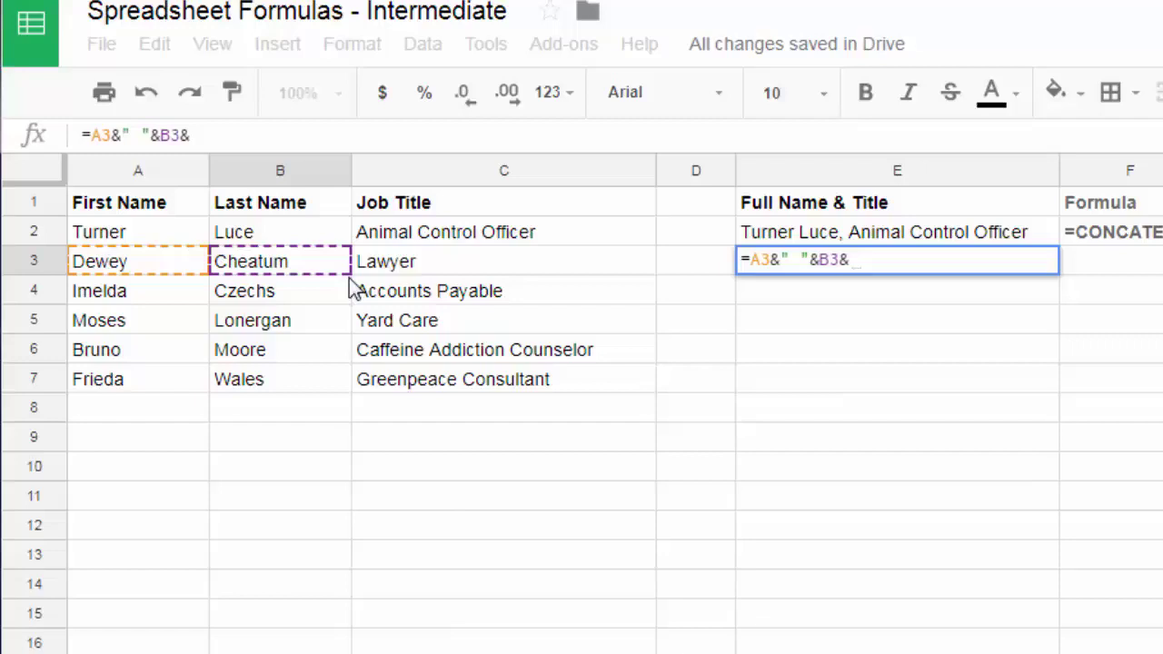
text(", )
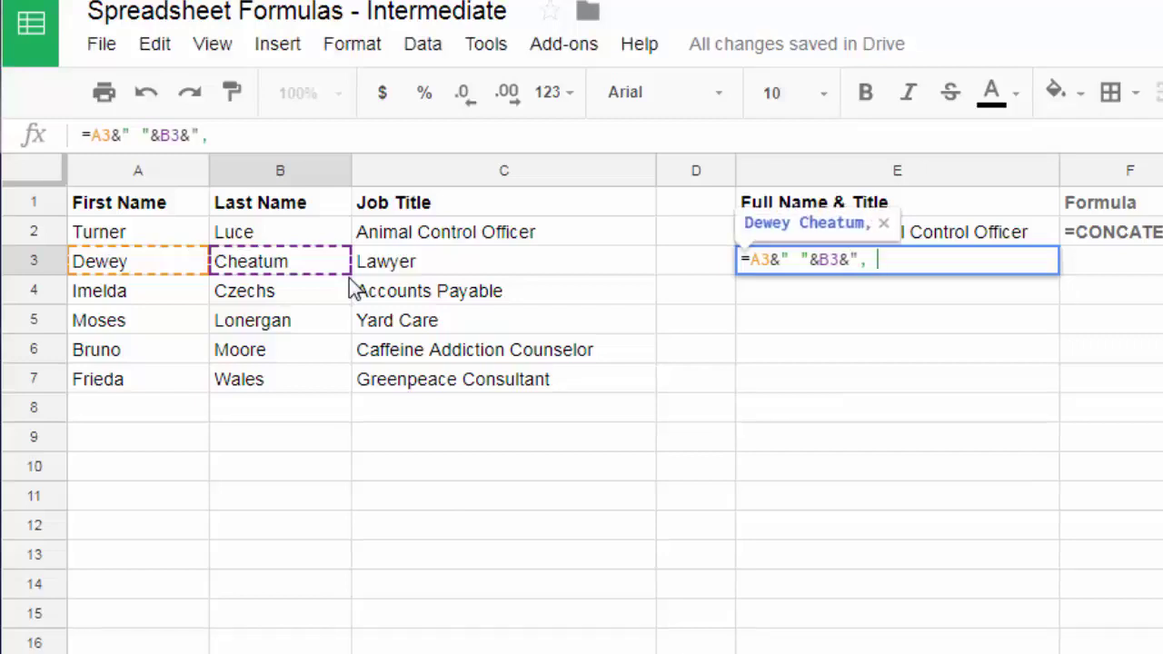
text("&)
click(401, 271)
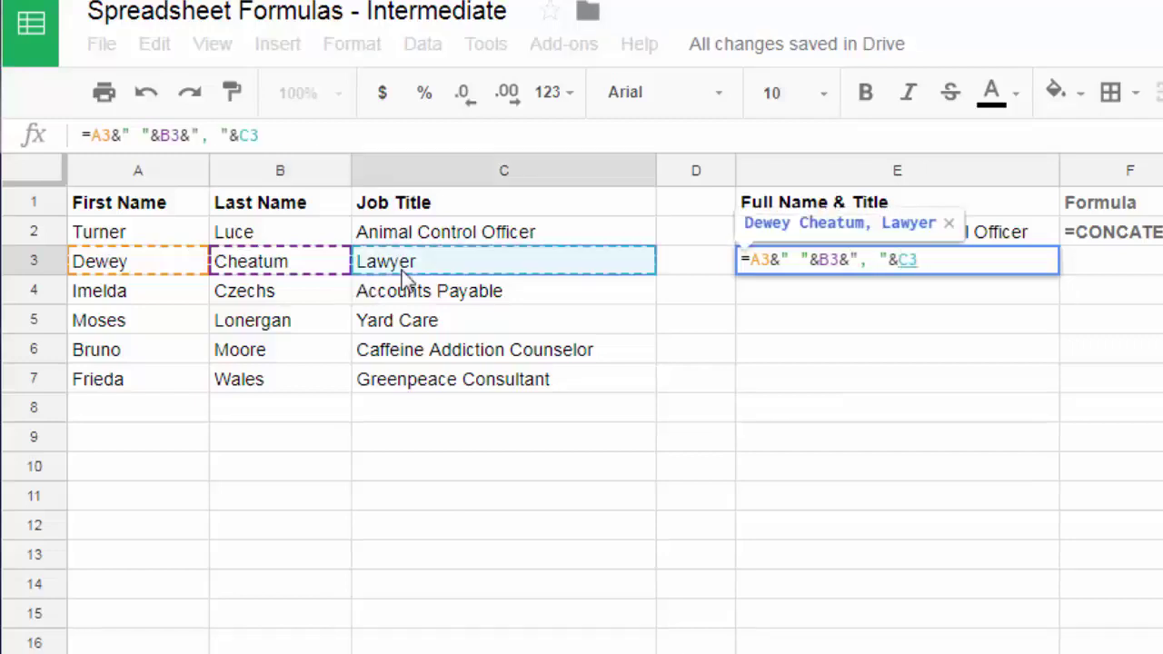
key(Return)
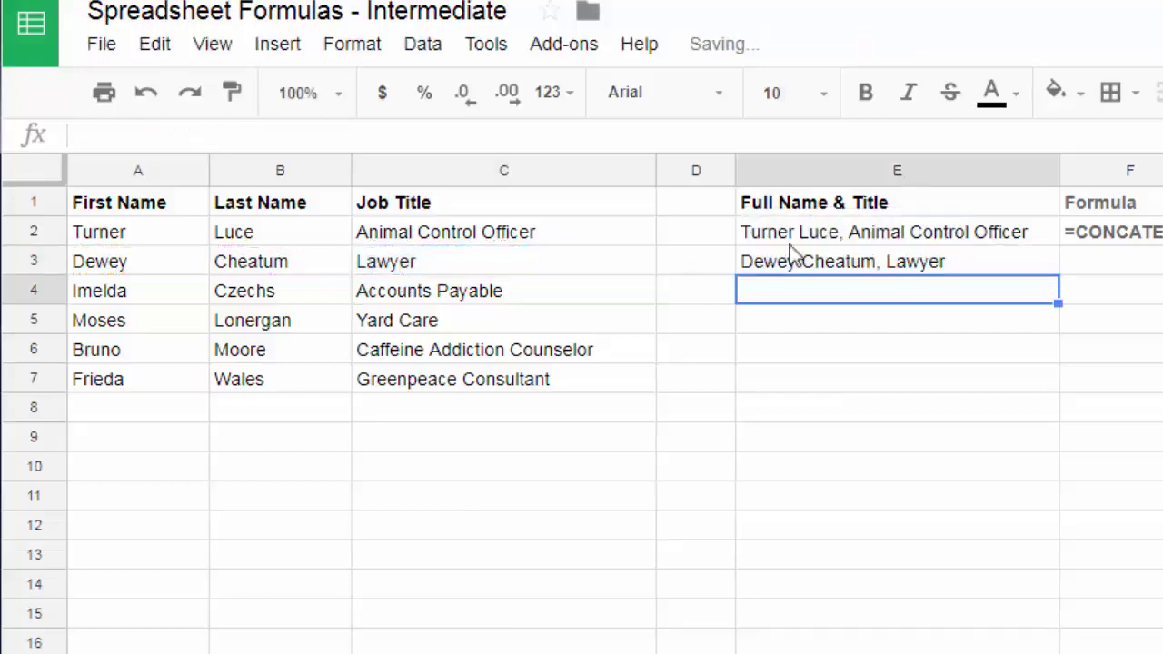
Copy E3's formula text into F3 as a written-out reference
click(961, 262)
drag(364, 135, 35, 135)
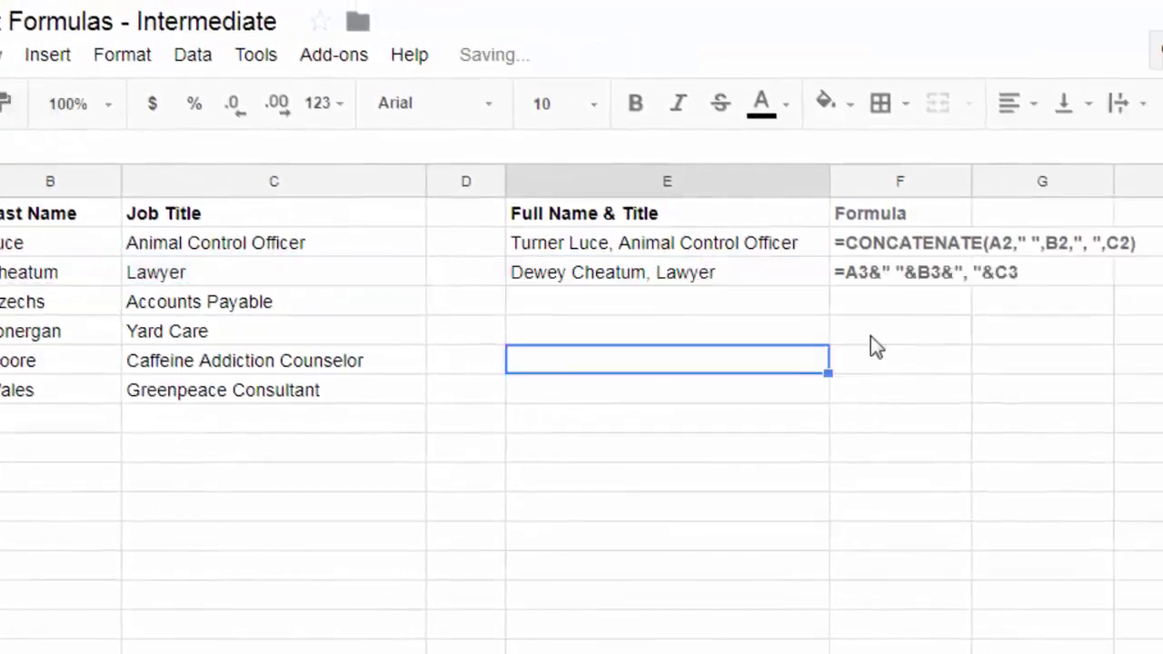
click(900, 272)
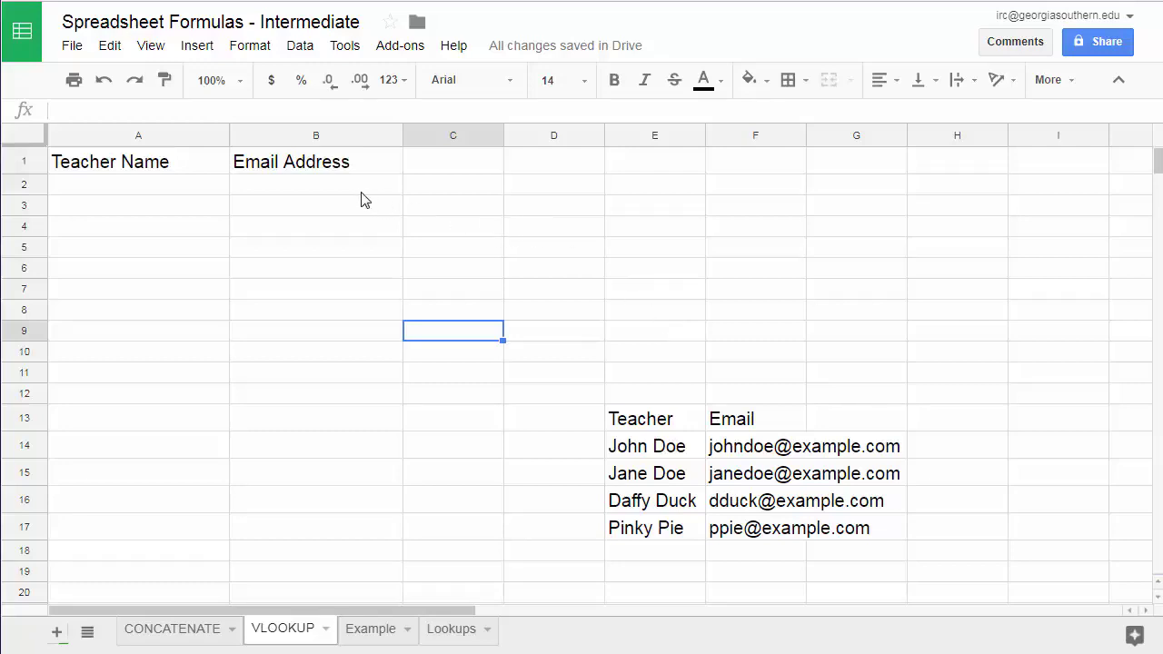
Add a 'Years Exp' heading in C1 beside the Teacher Name and Email Address columns
click(270, 192)
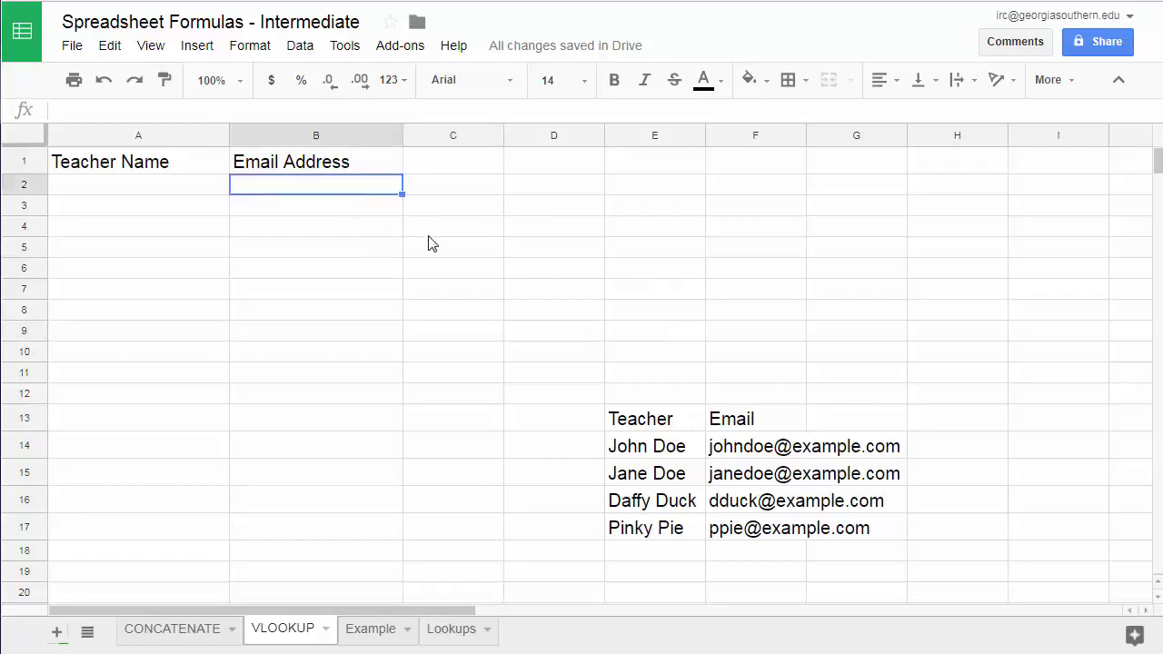
click(187, 188)
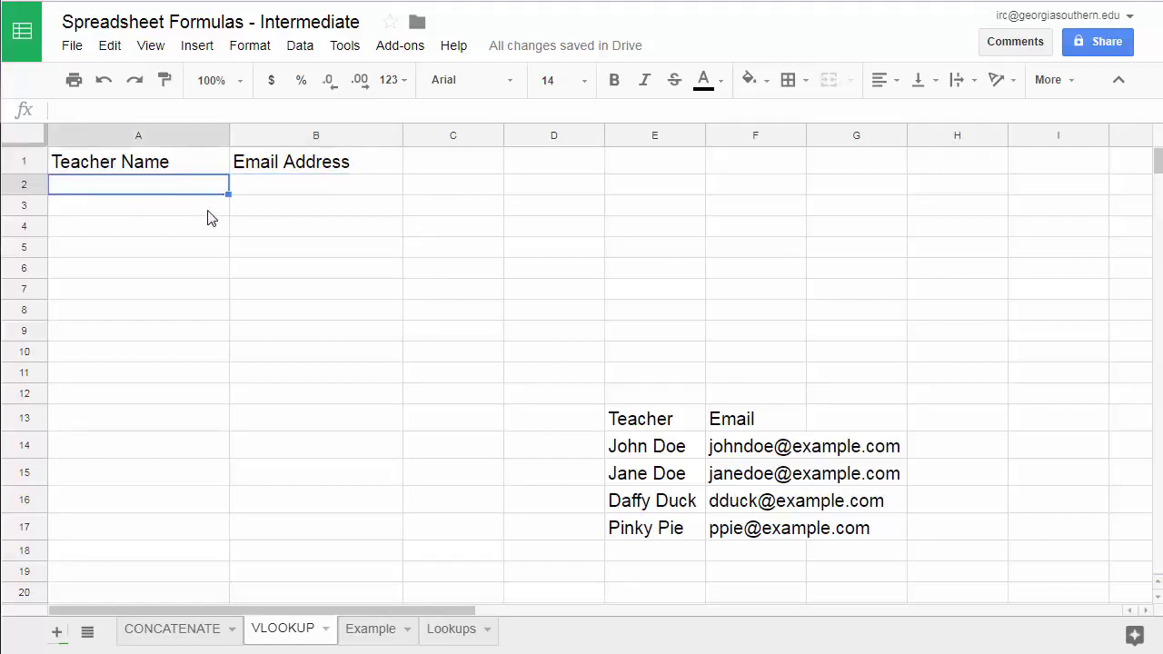
click(352, 196)
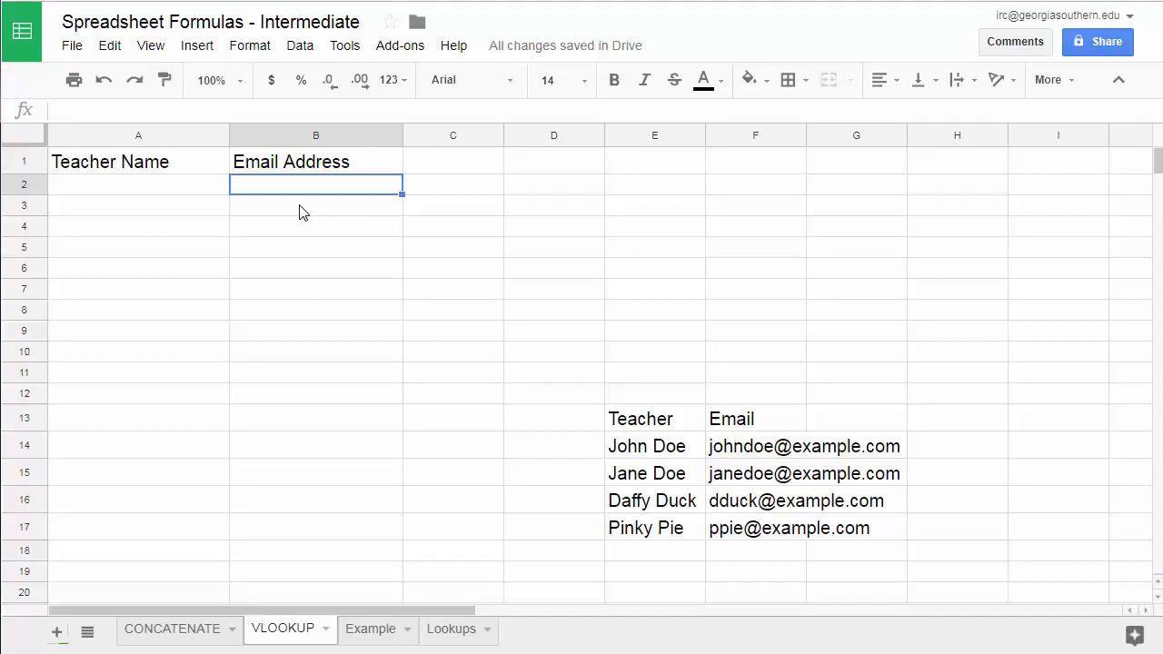
click(433, 167)
text(Year)
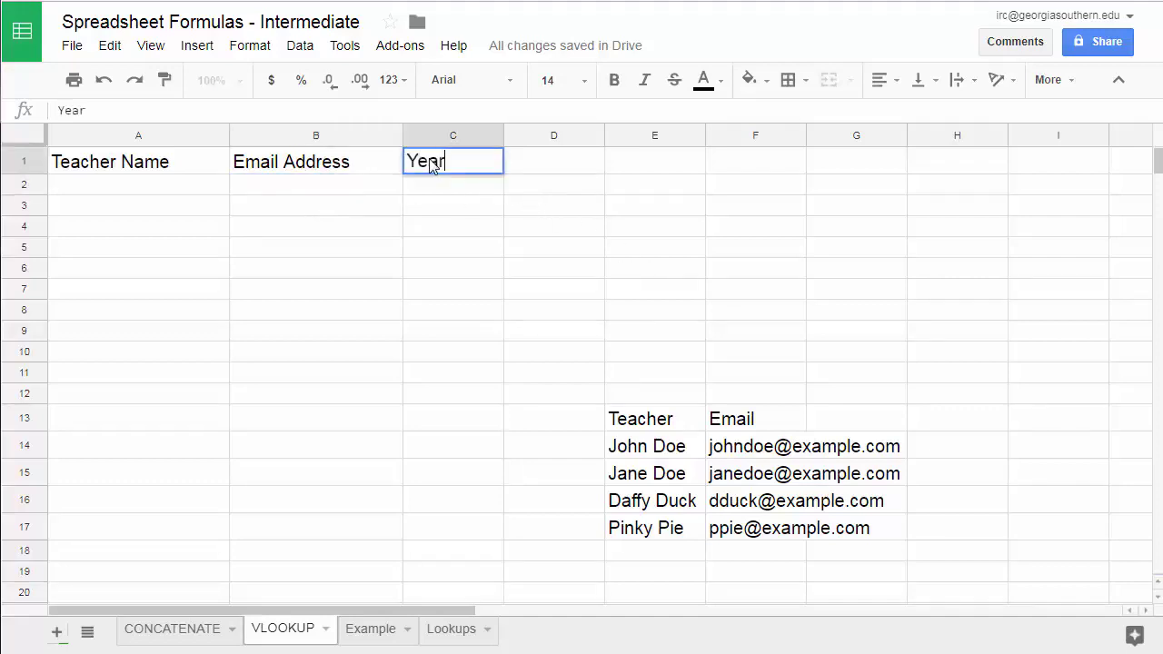
text(s Exp)
key(Return)
Widen column F to fit the emails and add the 'Years EXP' heading at G13
drag(806, 136, 912, 136)
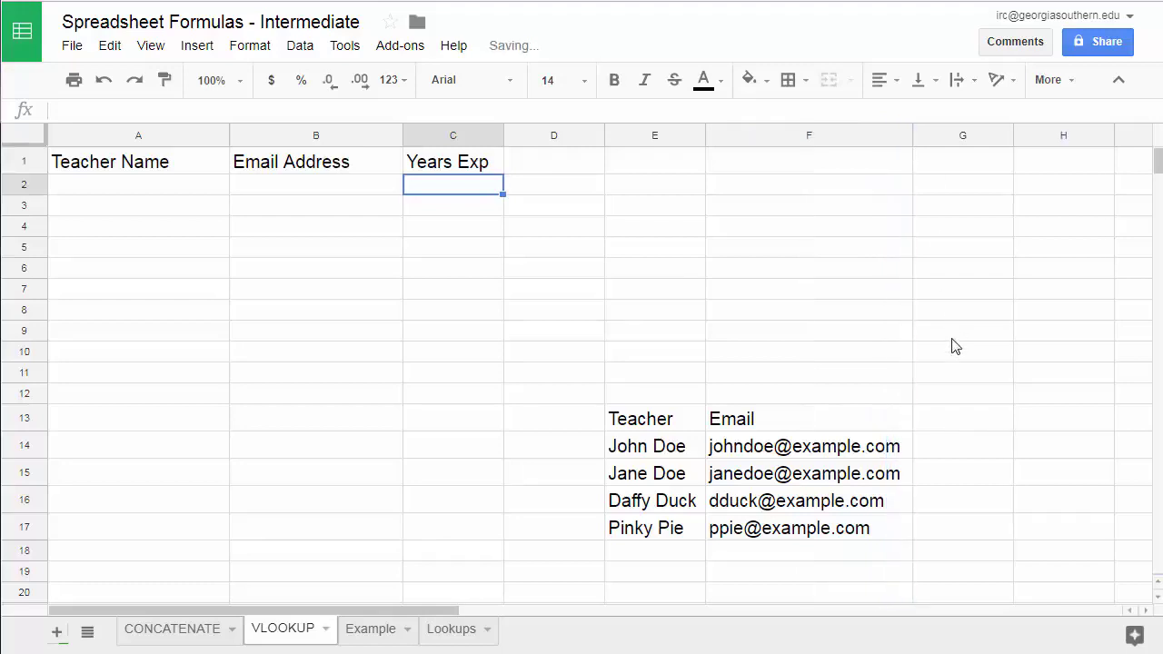
click(950, 424)
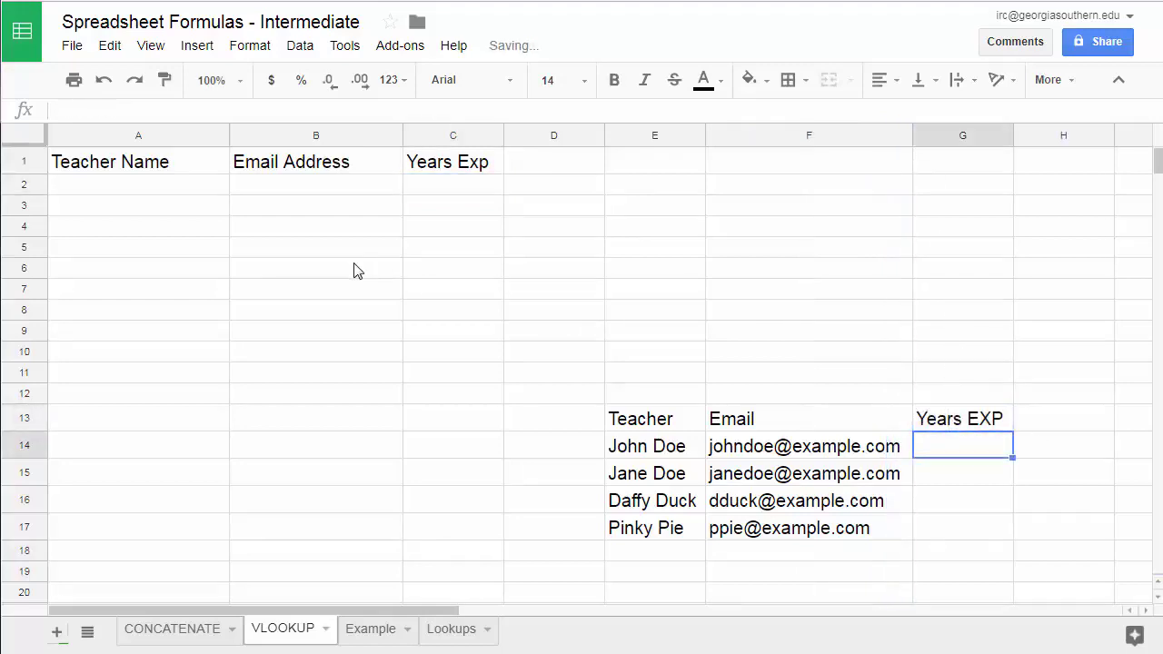
click(355, 271)
click(155, 186)
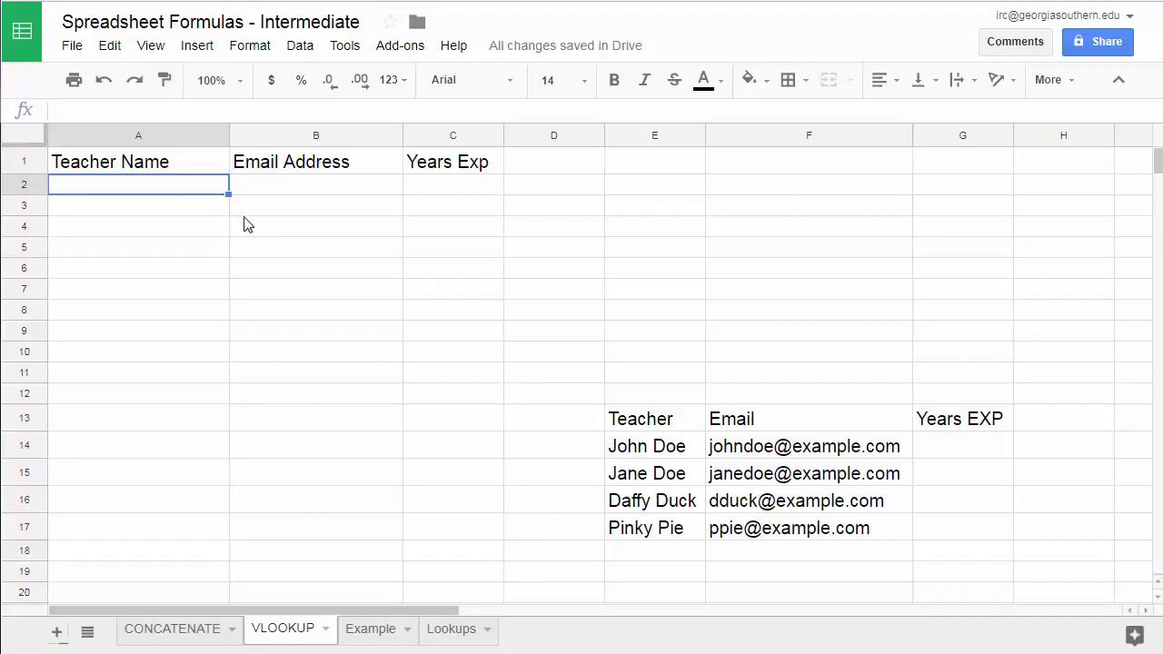
Give A2 a list-of-items validation with John Doe, Jane Doe and Daffy Duck
click(344, 46)
mouse_move(301, 55)
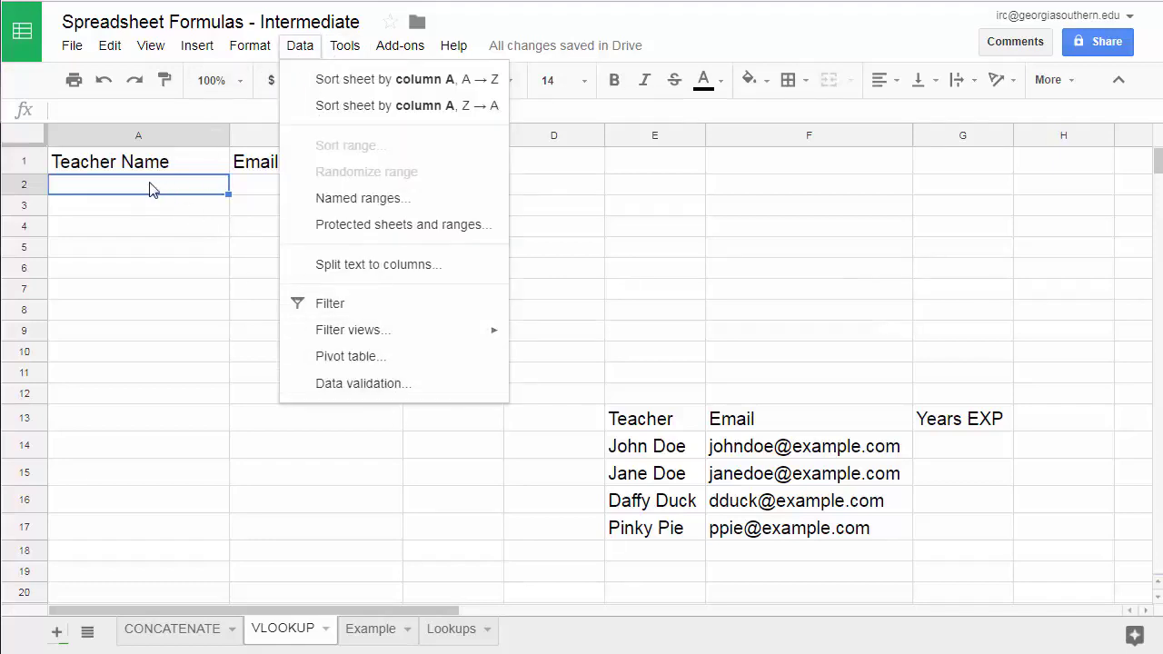
click(432, 388)
drag(506, 184, 744, 18)
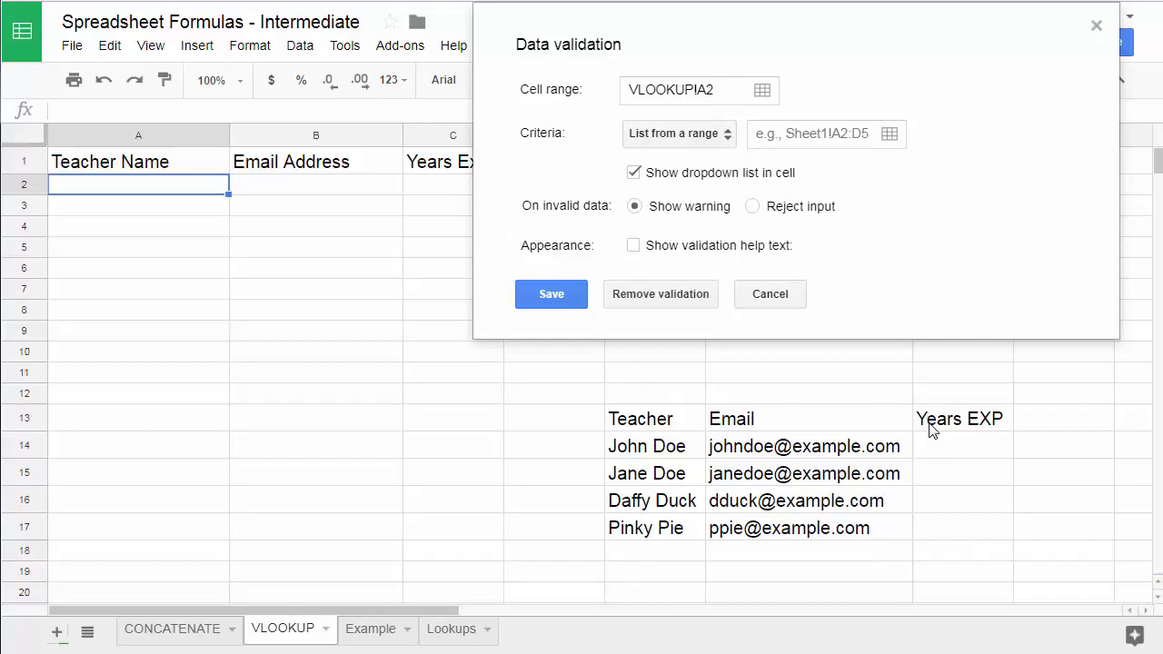
click(725, 136)
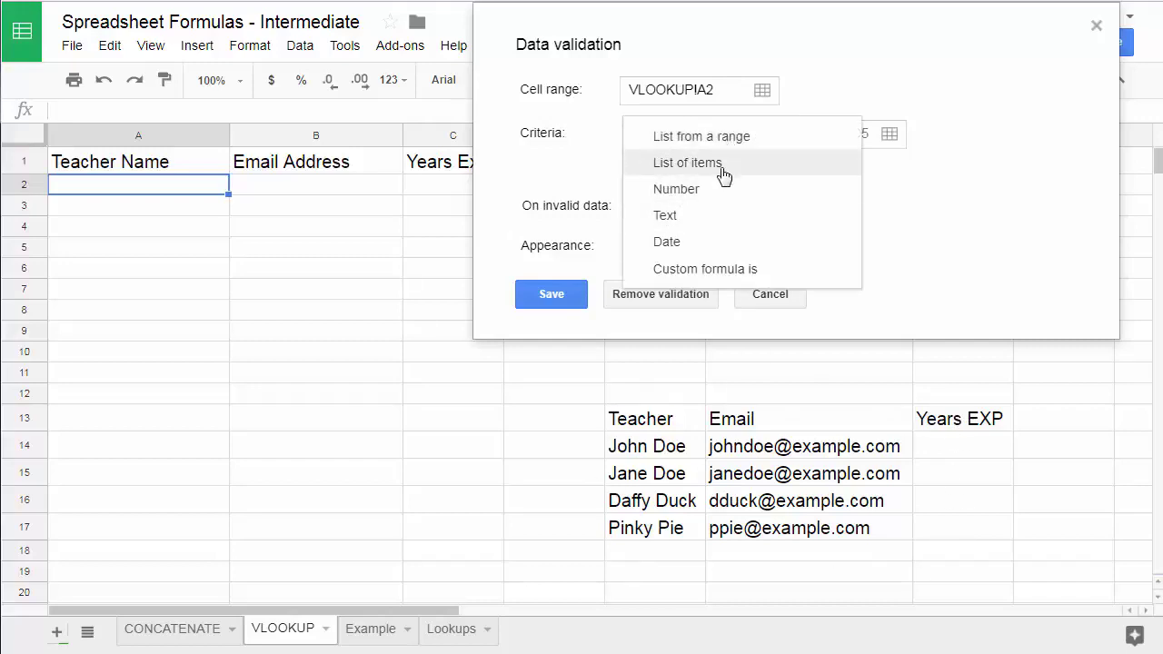
click(696, 170)
click(783, 142)
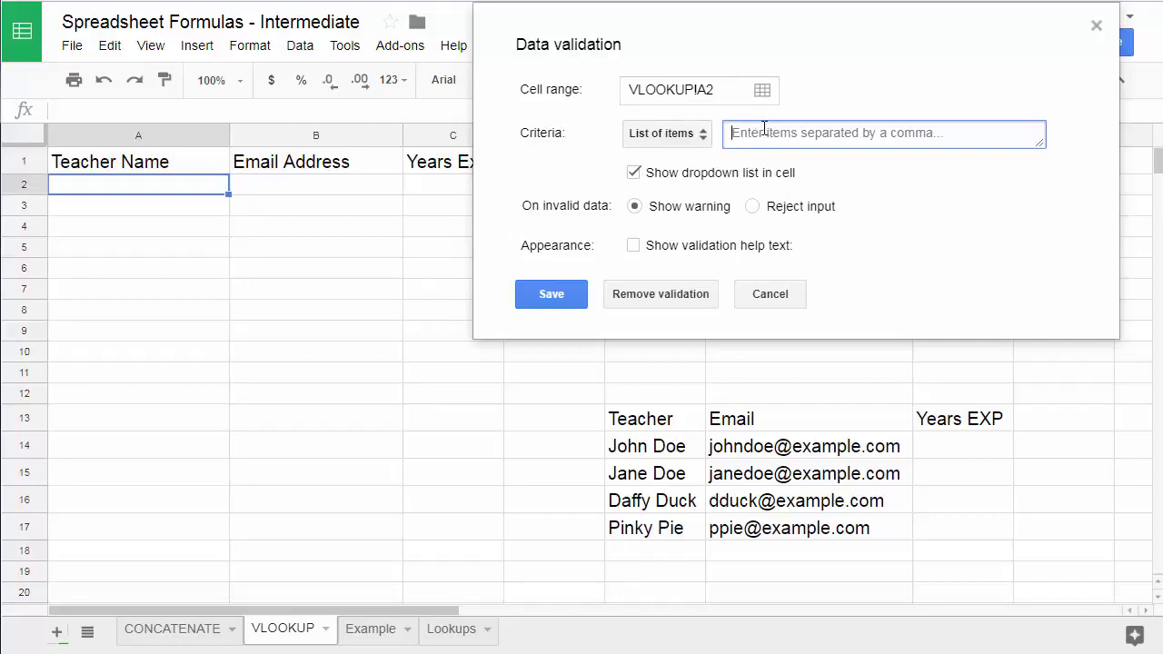
text(John Doe,)
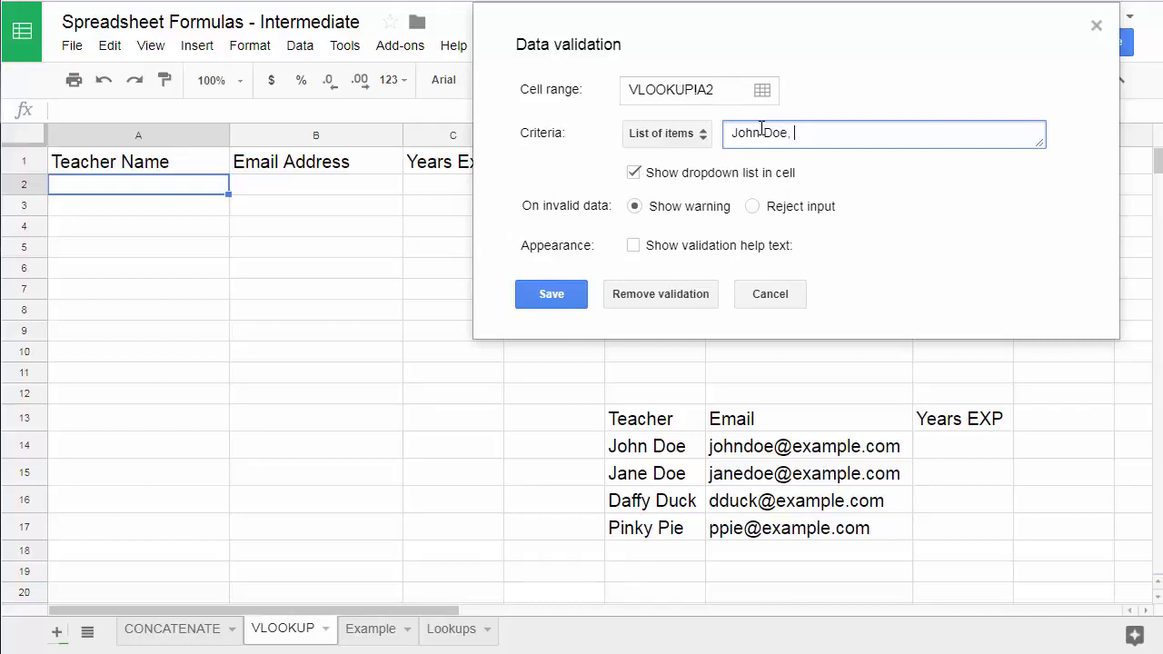
text( Jamne Doe, Daffy Duck)
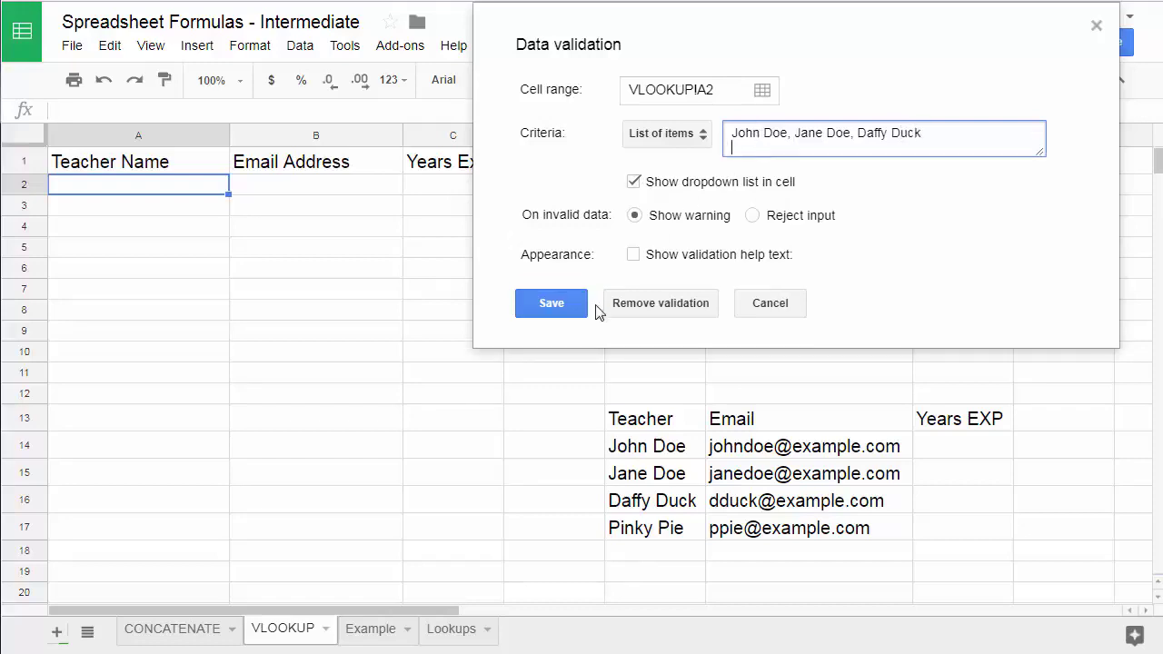
click(581, 299)
Test A2's dropdown by picking the first teacher, then clear the cell
click(225, 289)
click(219, 184)
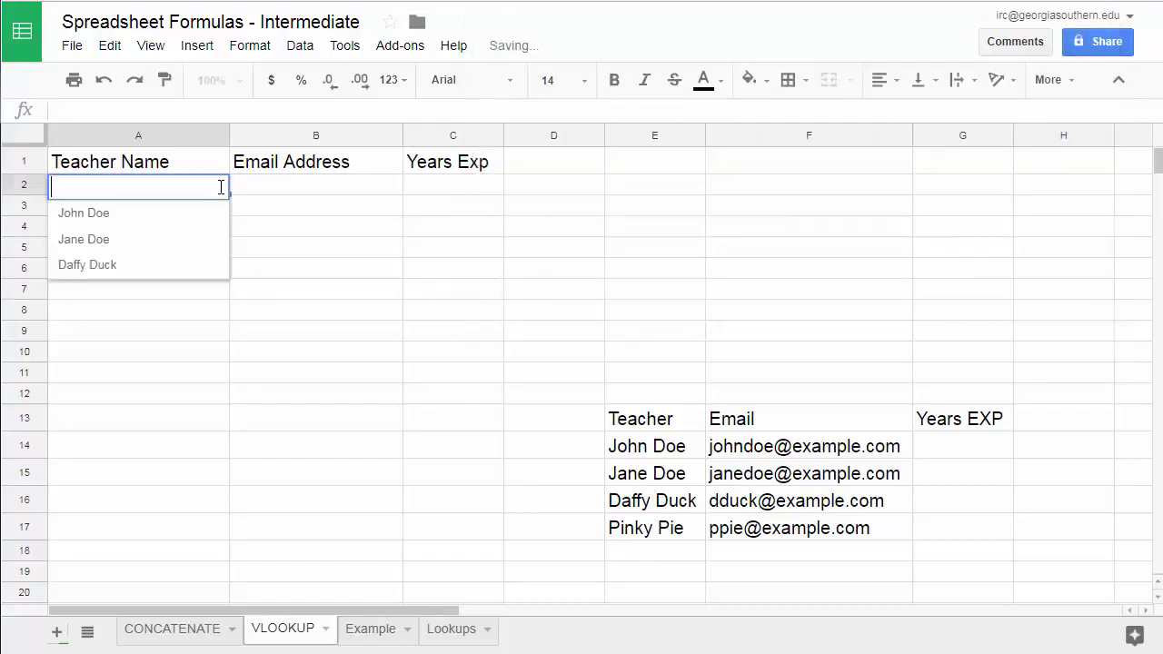
click(111, 216)
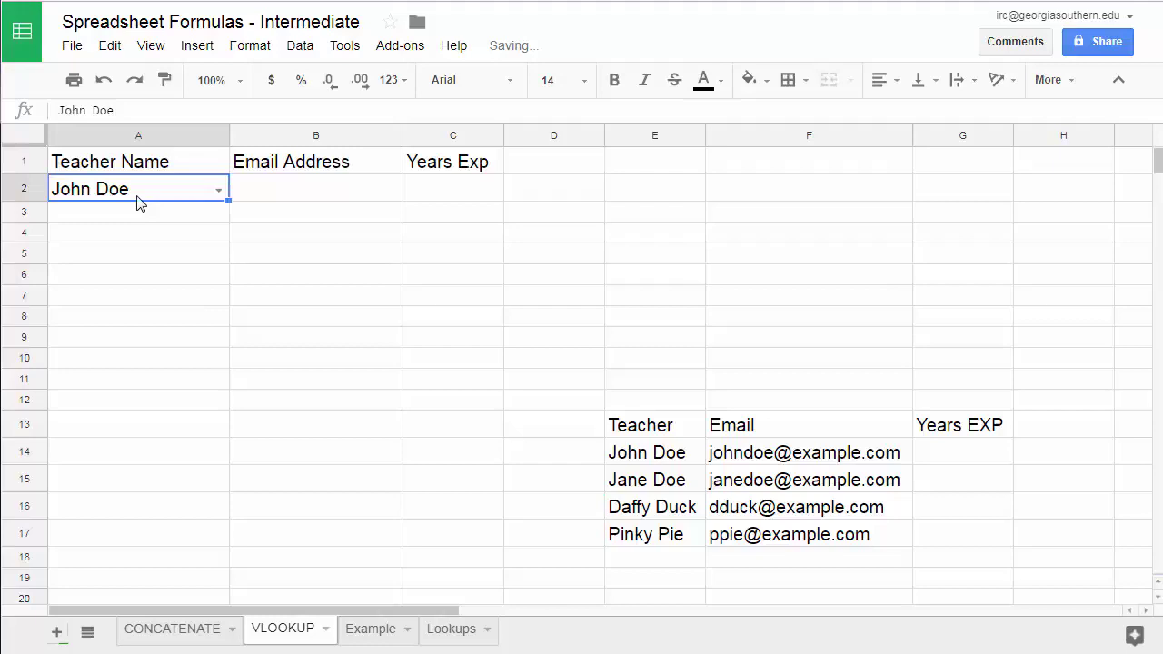
key(Delete)
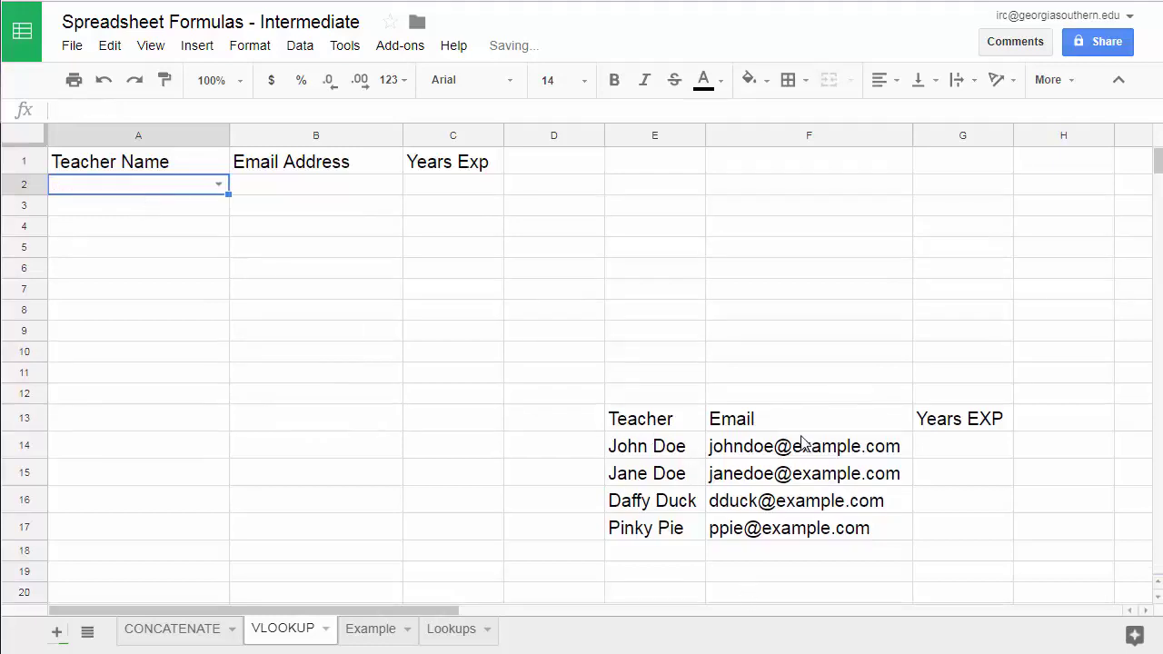
Switch A2's validation to a list from range E14:E19 and check the four teacher choices
click(300, 45)
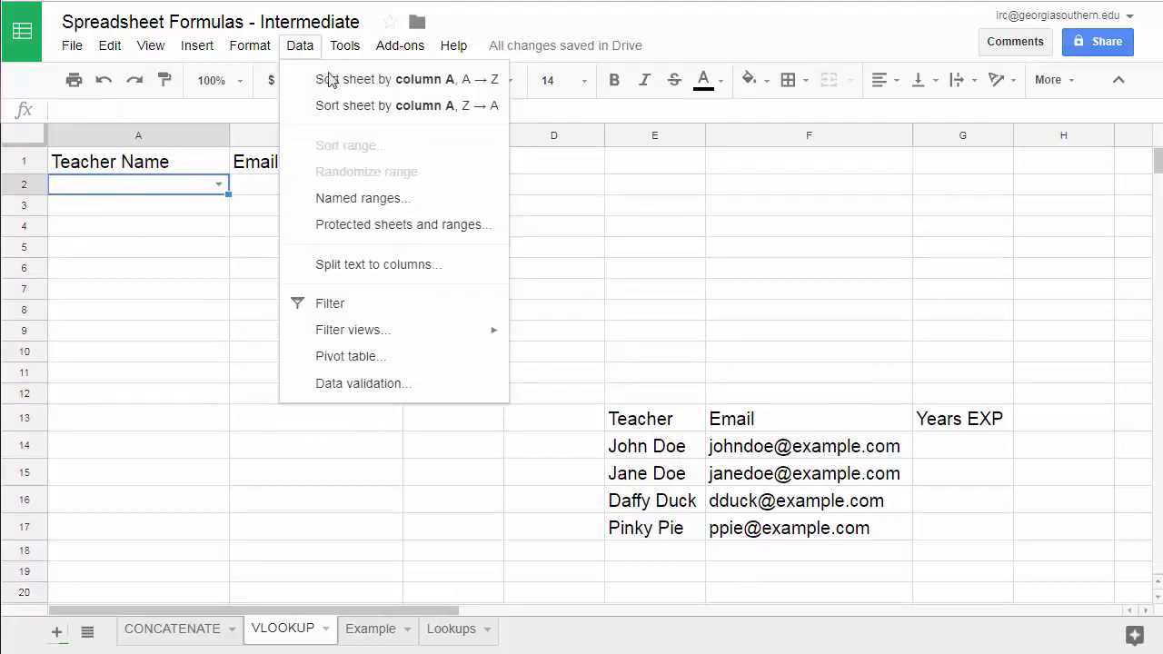
click(384, 387)
click(488, 285)
click(488, 271)
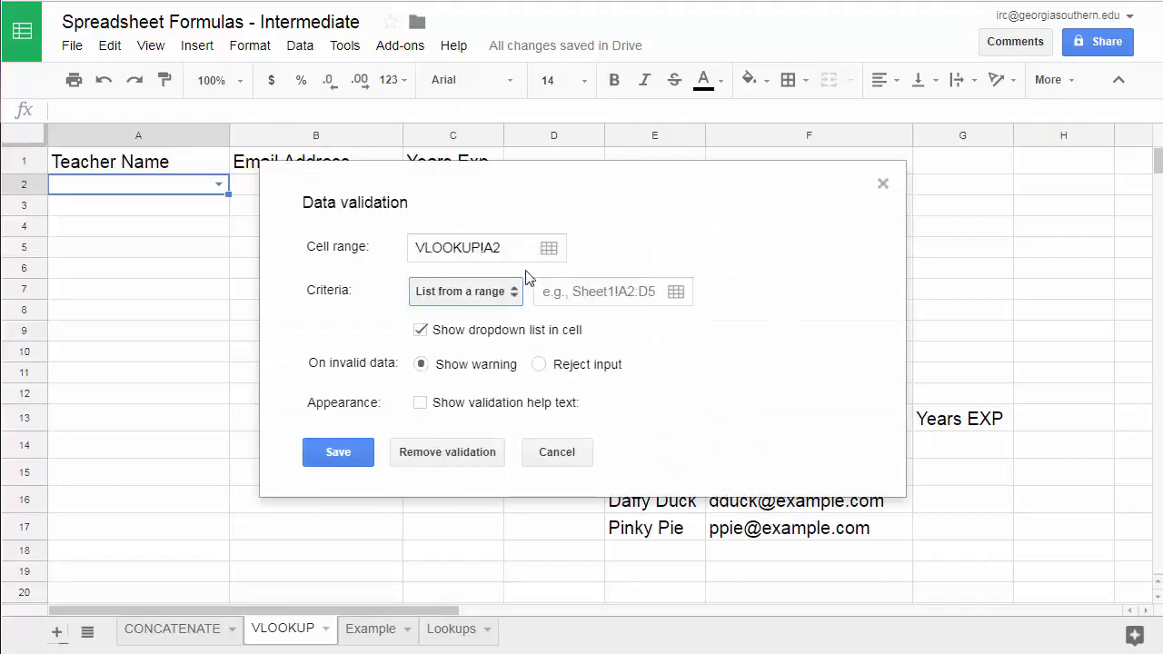
click(677, 293)
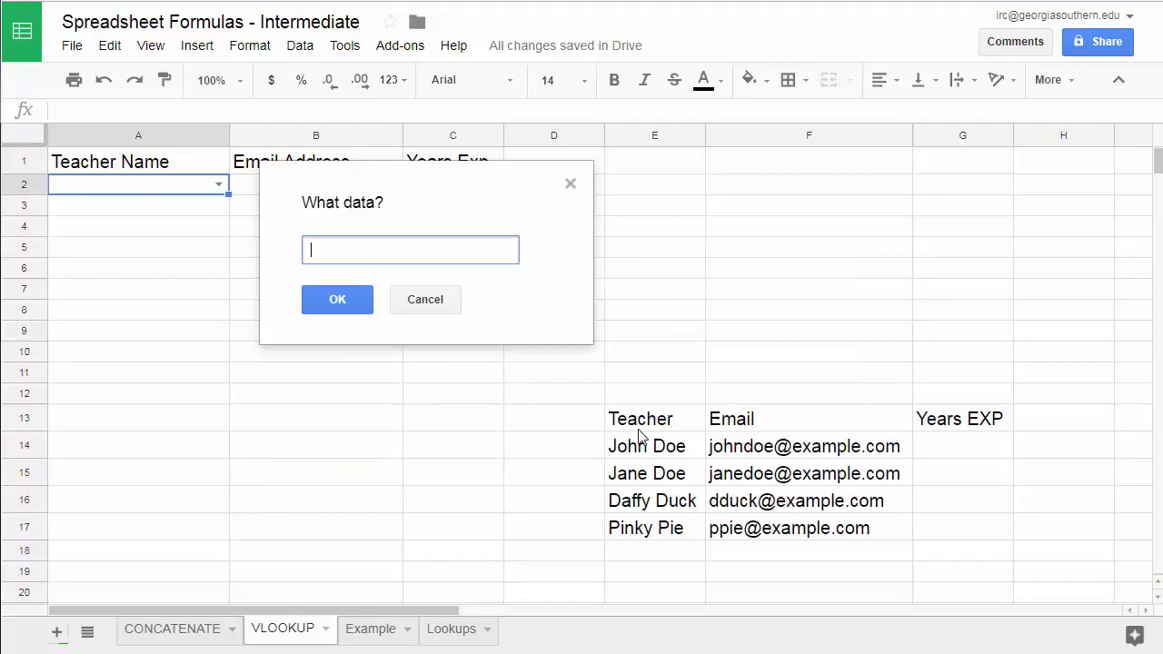
drag(639, 436, 676, 536)
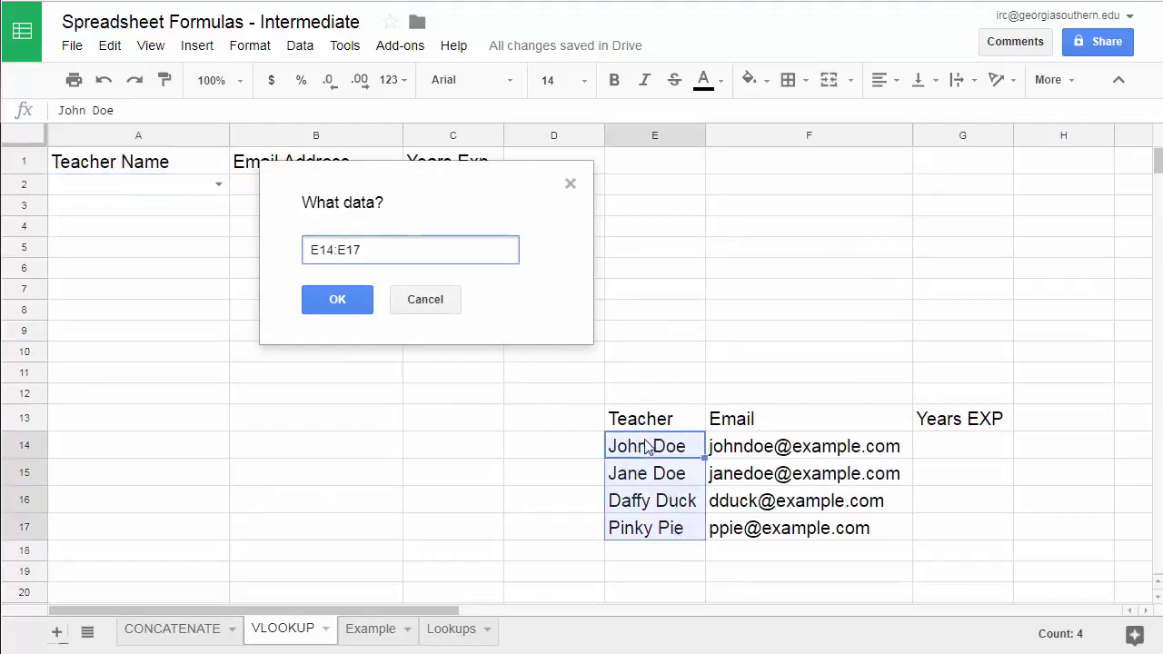
drag(640, 446, 659, 560)
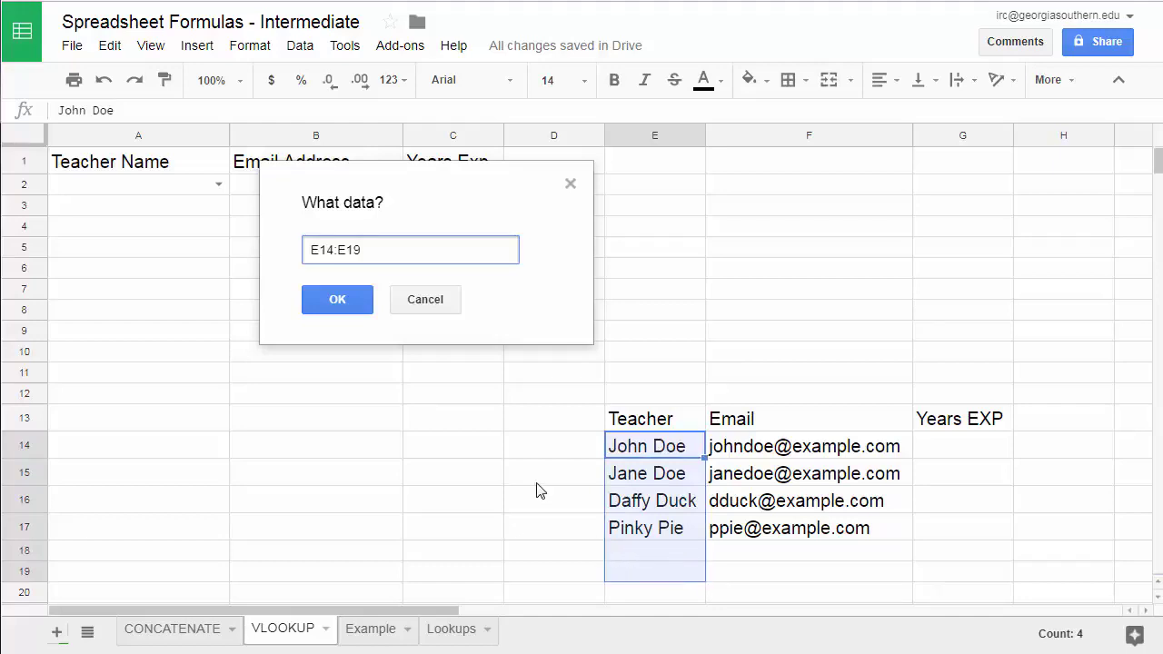
click(355, 309)
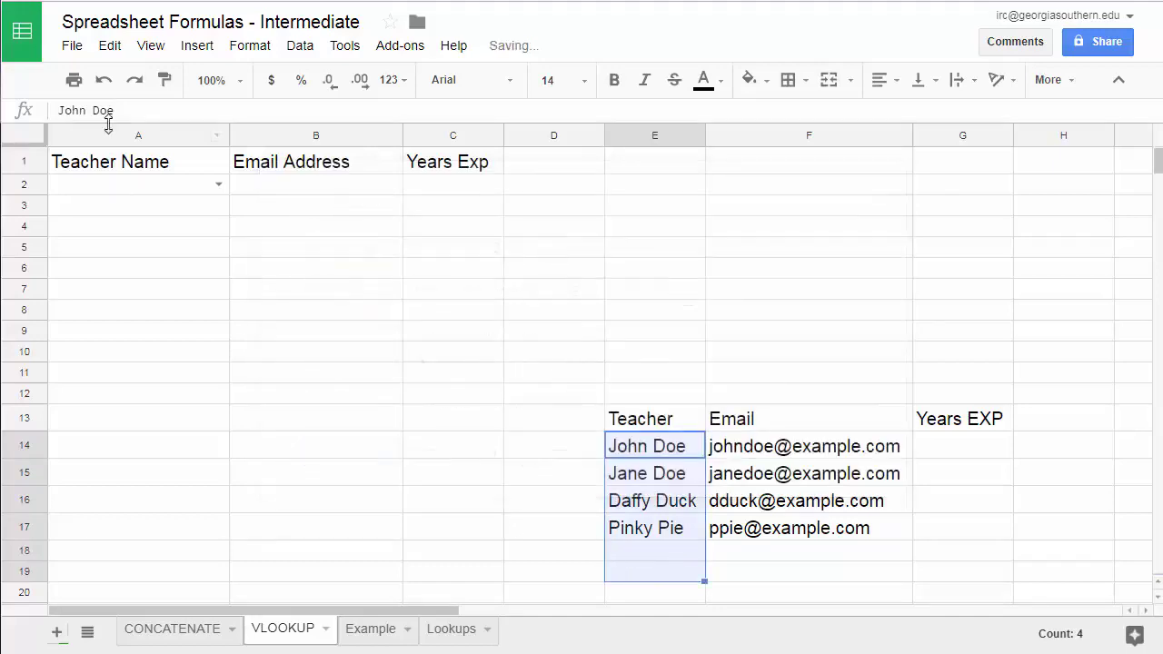
click(219, 183)
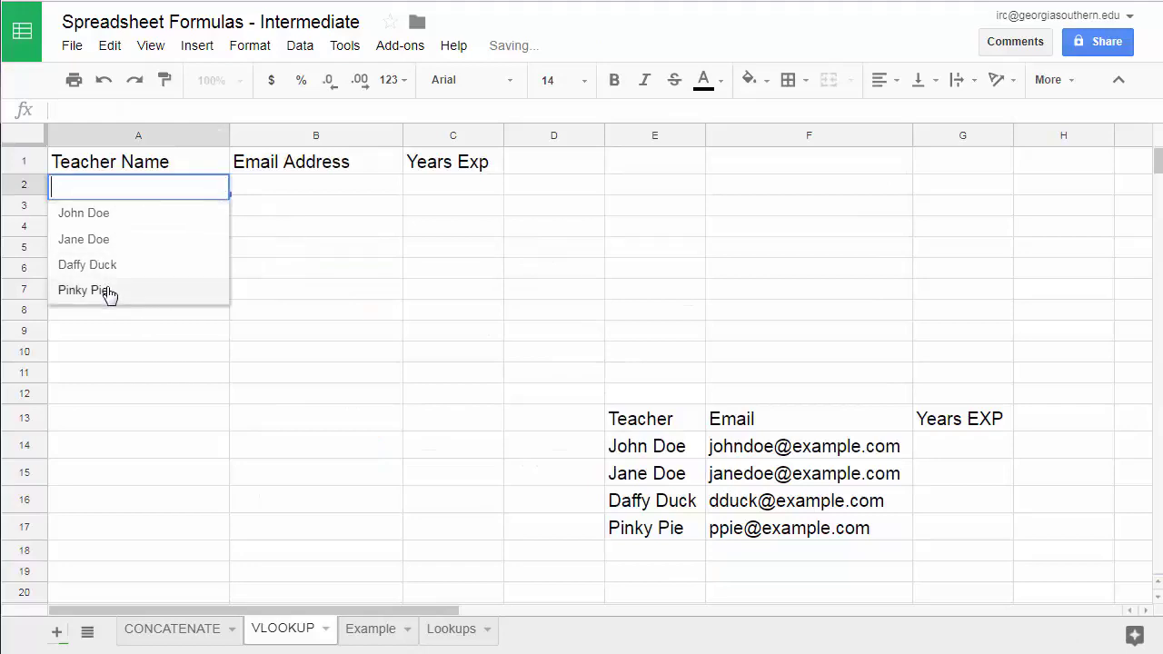
Try John Doe and Jane Doe in A2, then rename Jane Doe to Jasmine Doe in E15
click(121, 218)
click(218, 189)
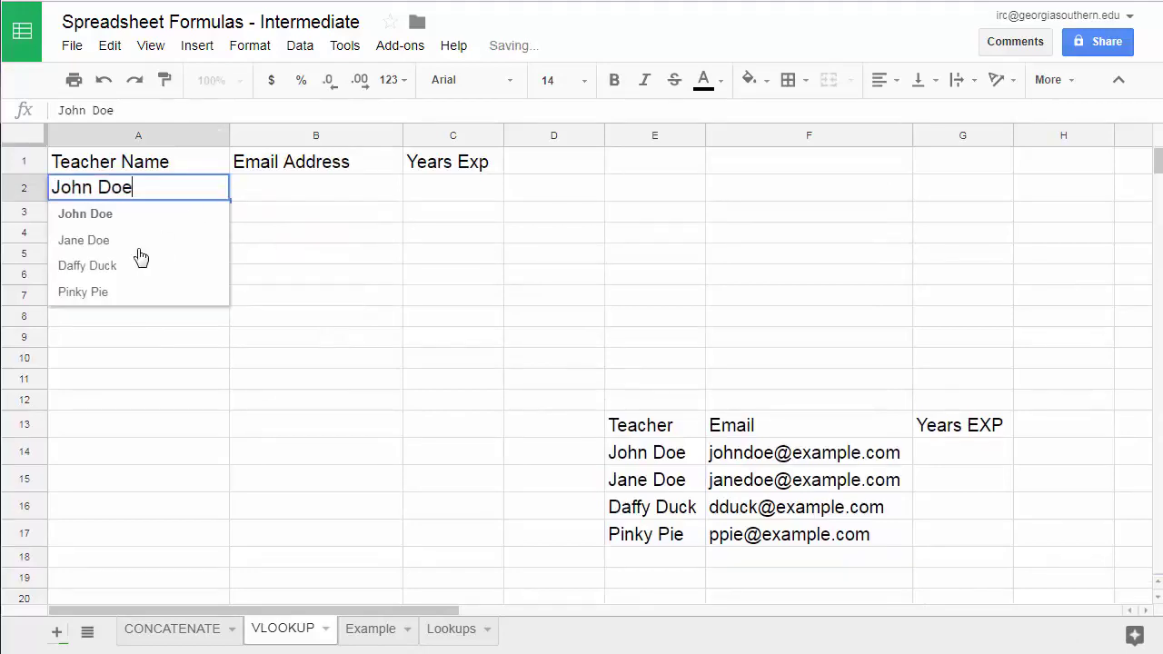
click(136, 242)
click(683, 486)
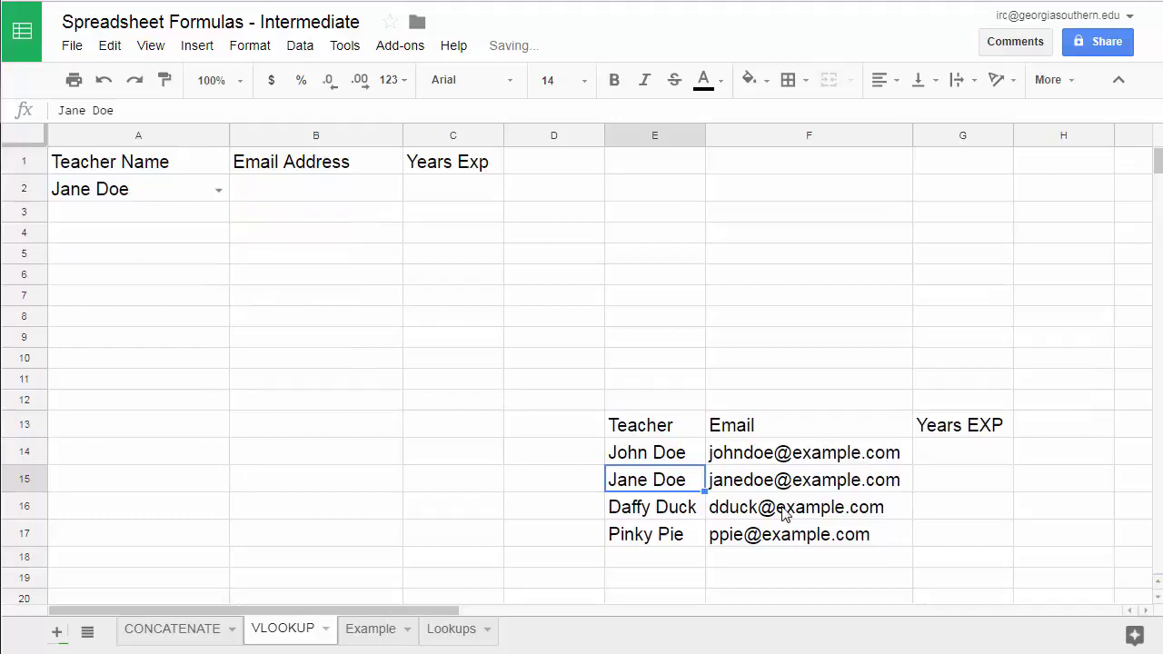
double_click(667, 480)
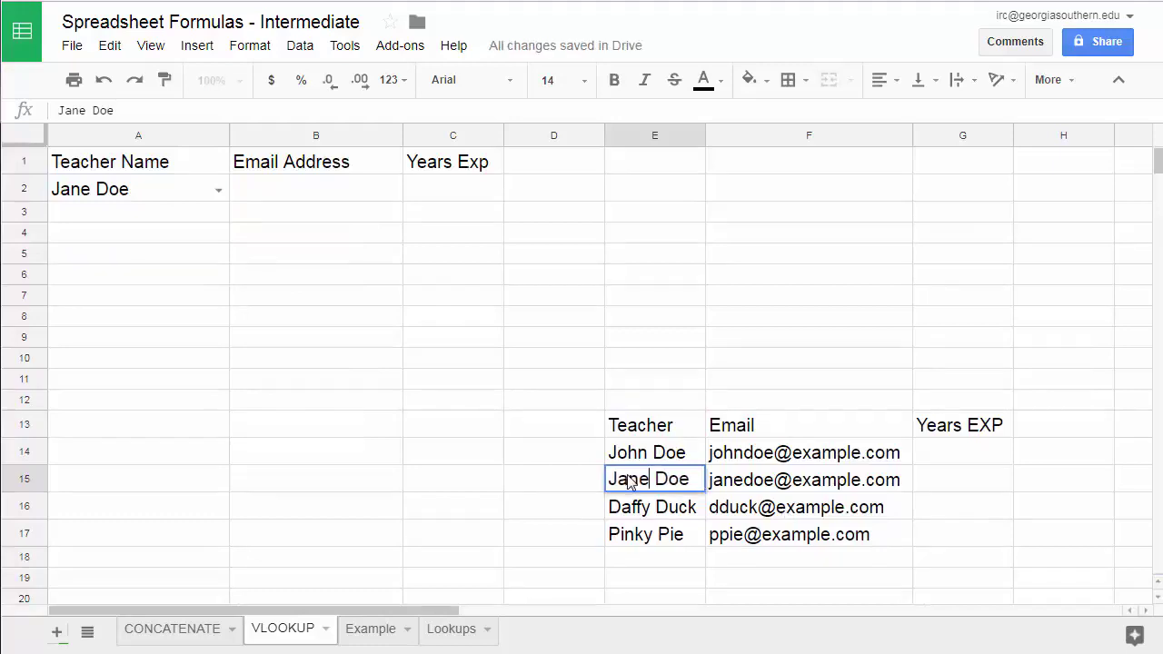
key(BackSpace)
key(BackSpace)
text(smine)
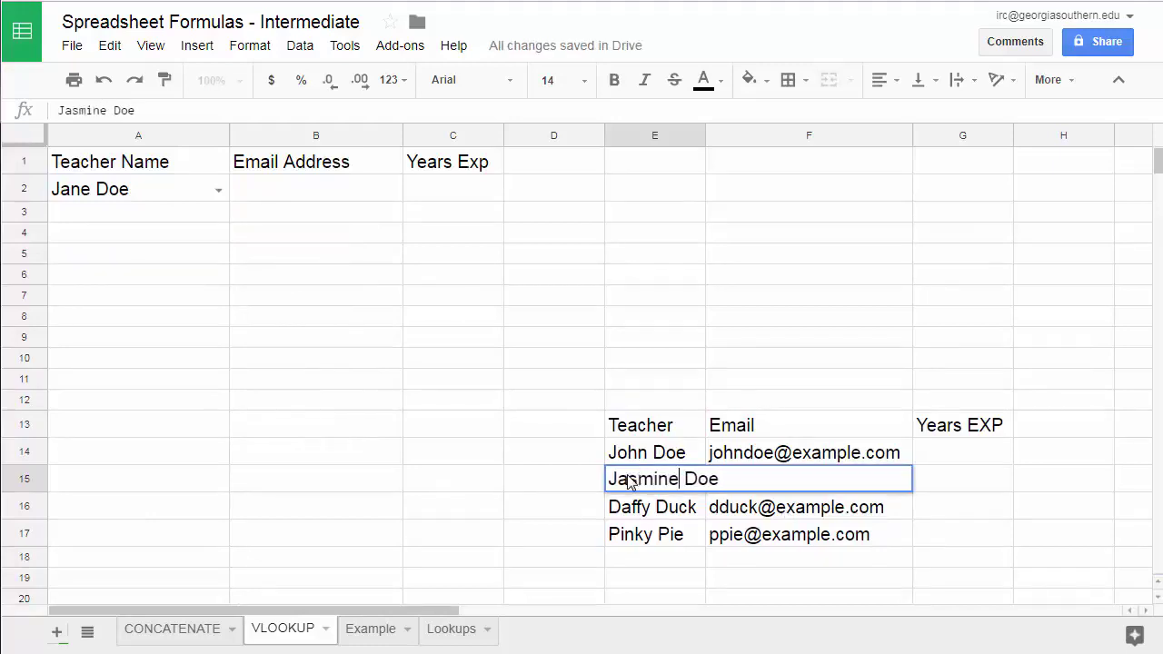
click(384, 480)
Pick Jasmine Doe in A2 and paste years of experience 1, 3, 4, 5 into G14:G17
click(218, 190)
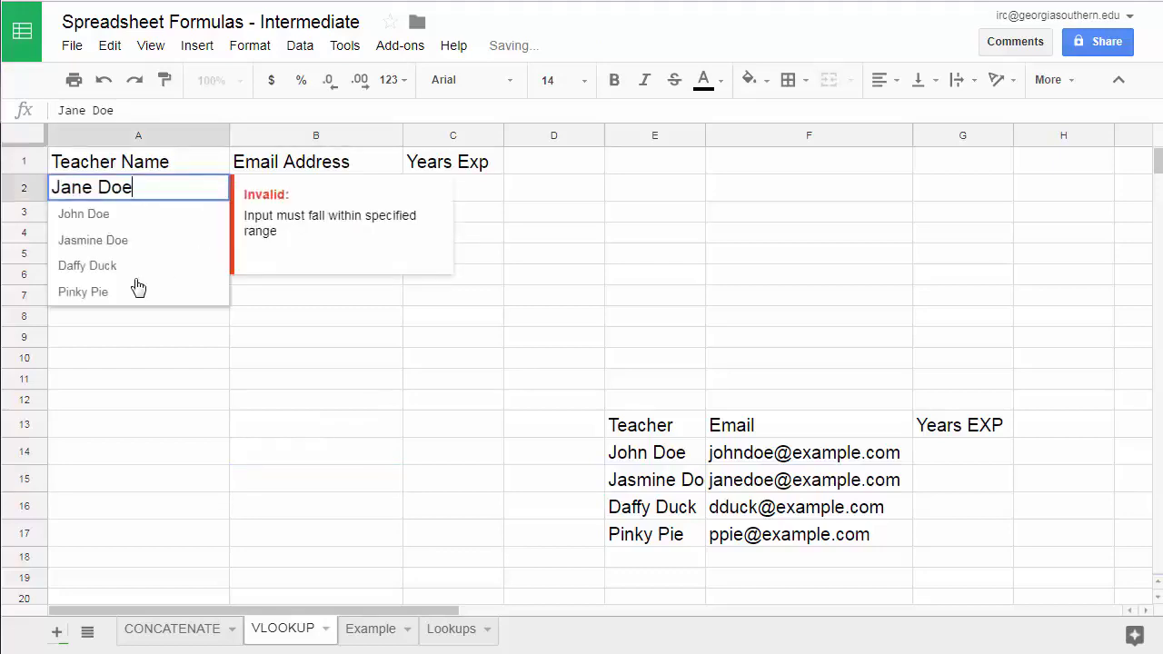
click(110, 241)
click(202, 295)
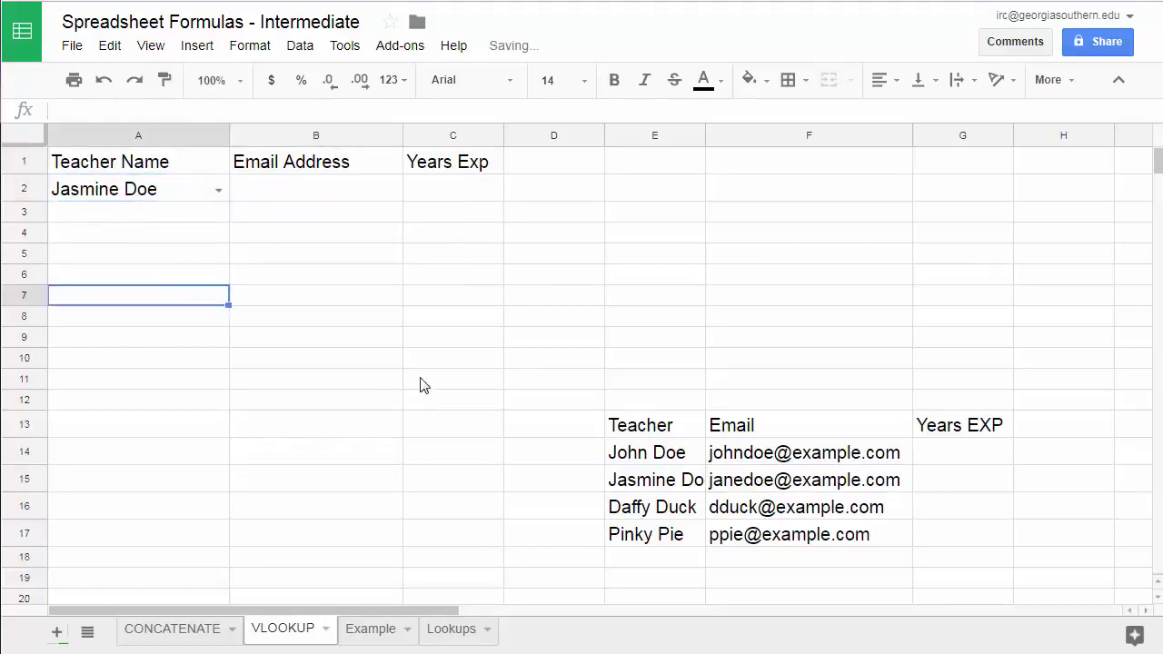
click(348, 183)
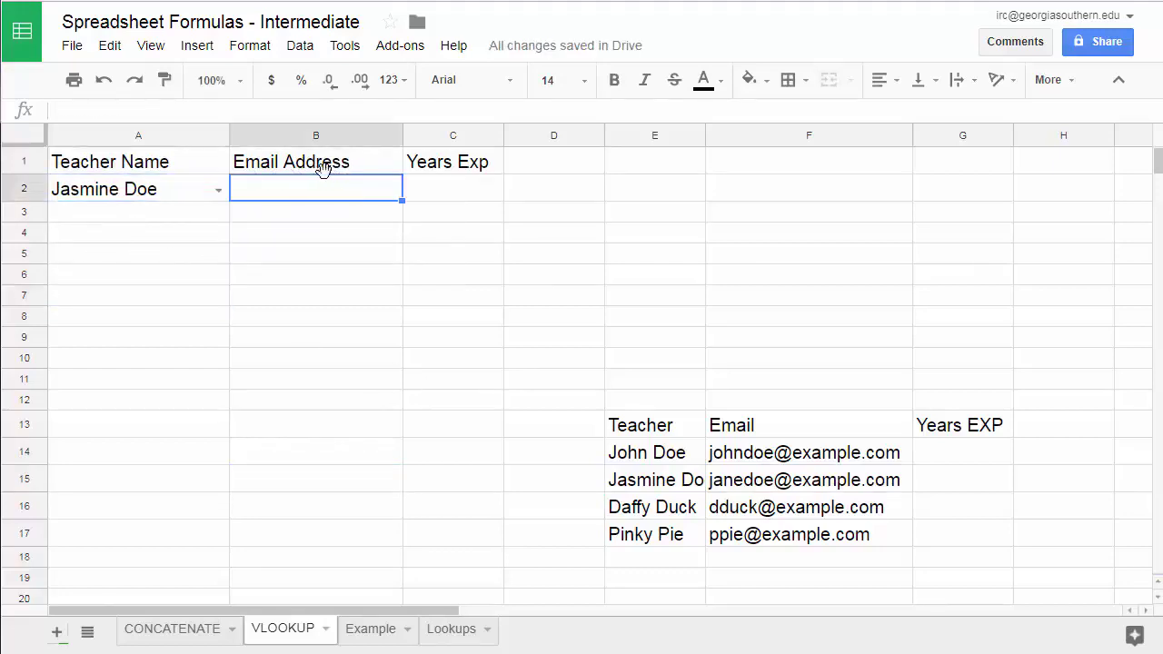
click(963, 451)
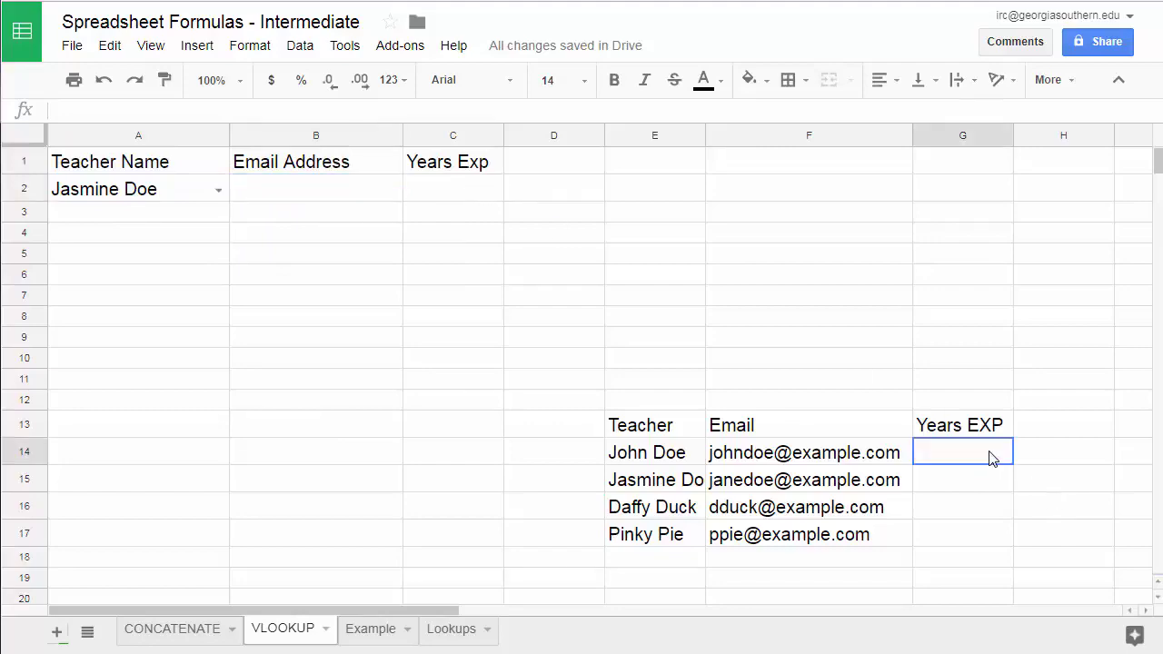
text(1 3 4 5)
click(355, 191)
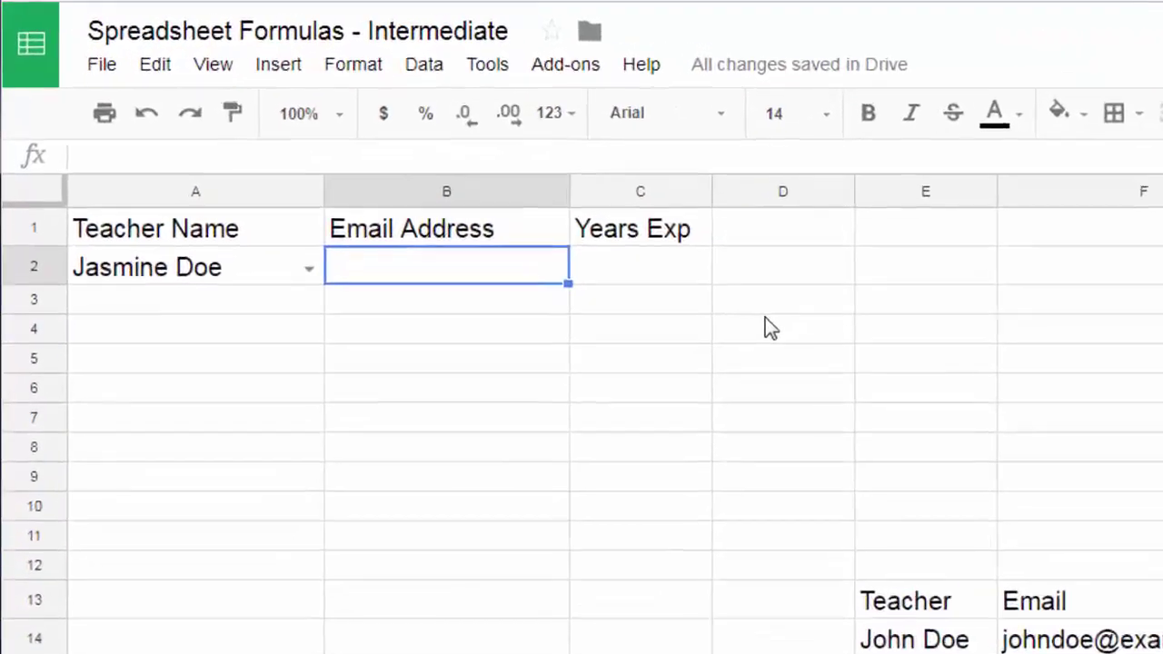
Write =VLOOKUP(A2,E14:G17,2,FALSE) in B2 to fetch the chosen teacher's email
text(=)
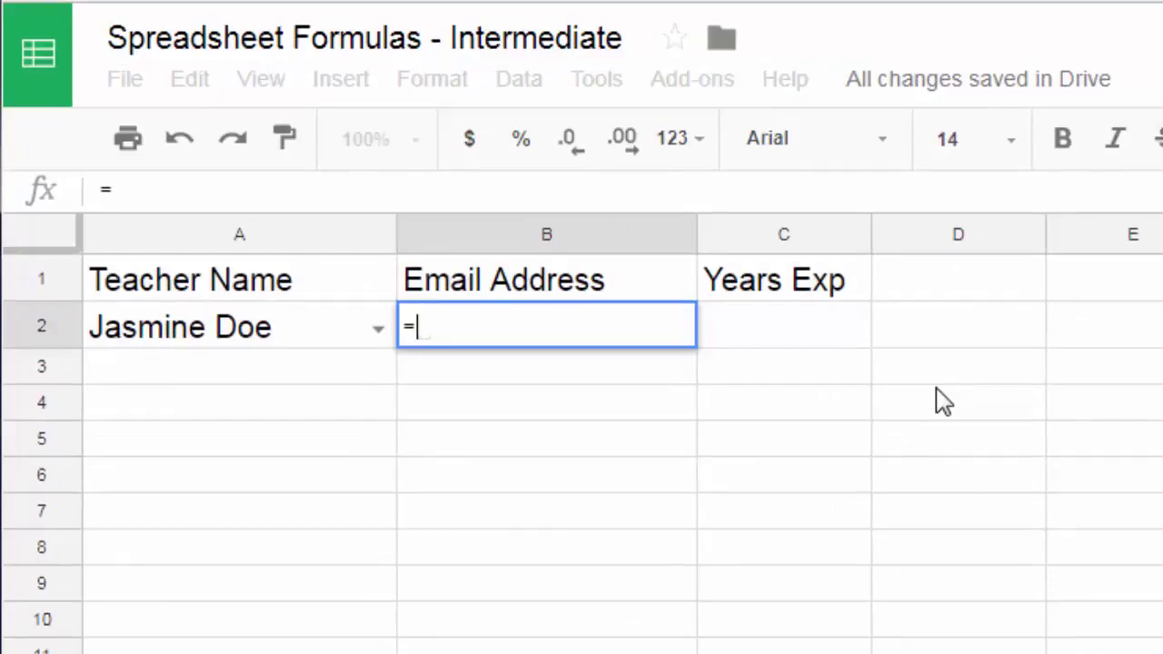
text(Vlookup)
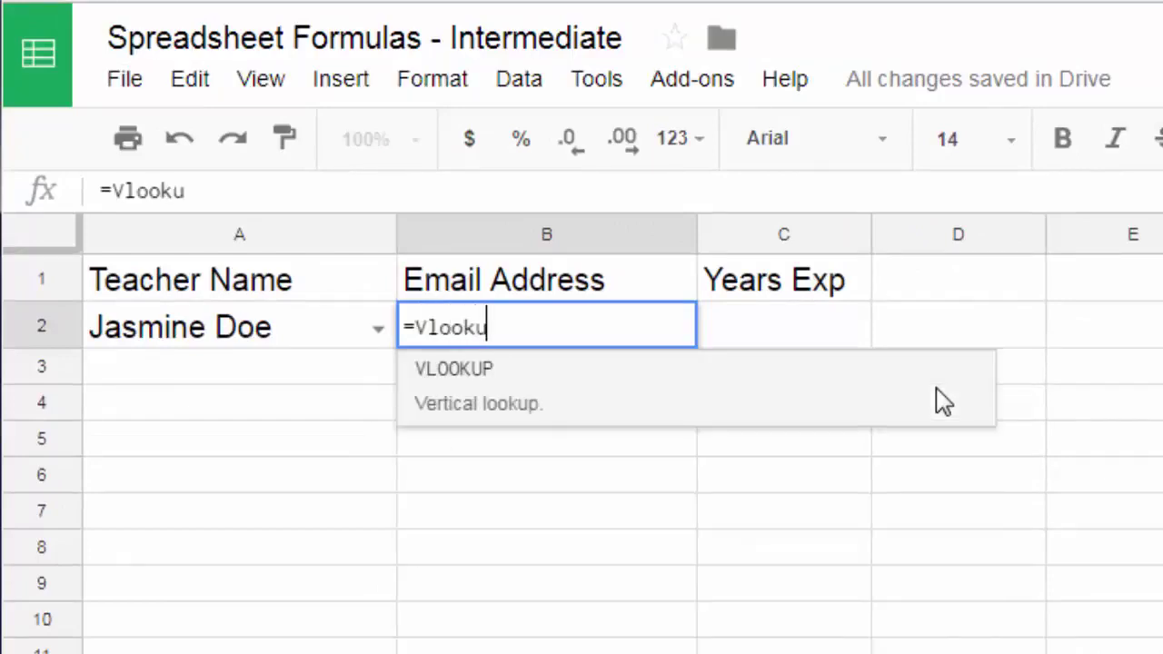
click(649, 390)
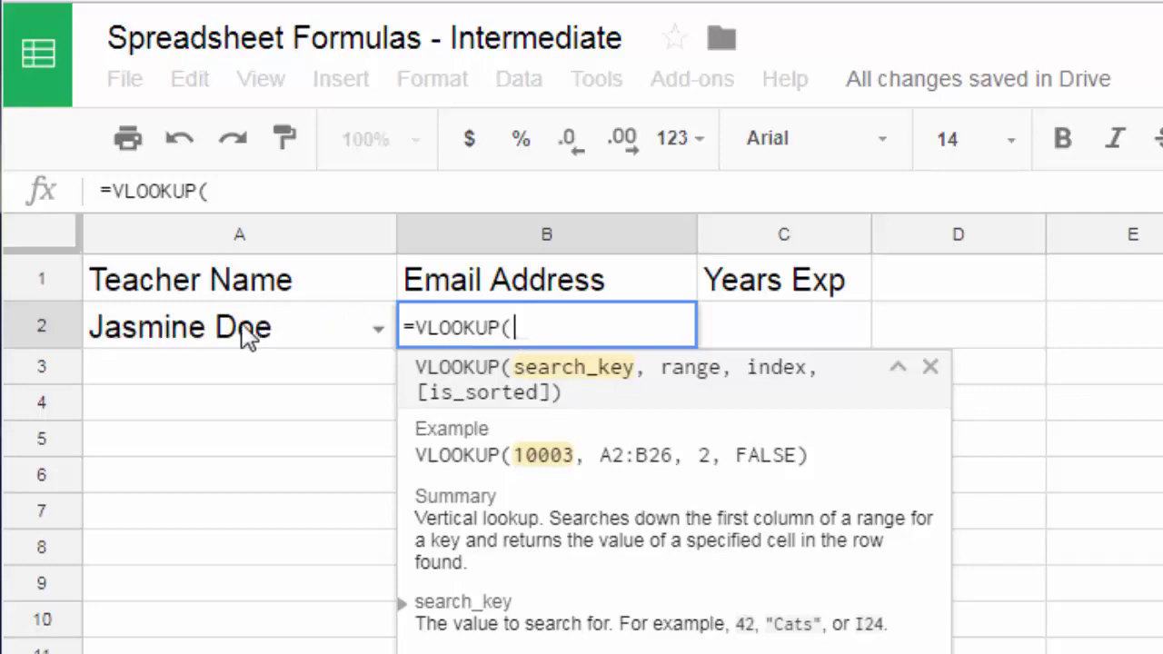
click(295, 338)
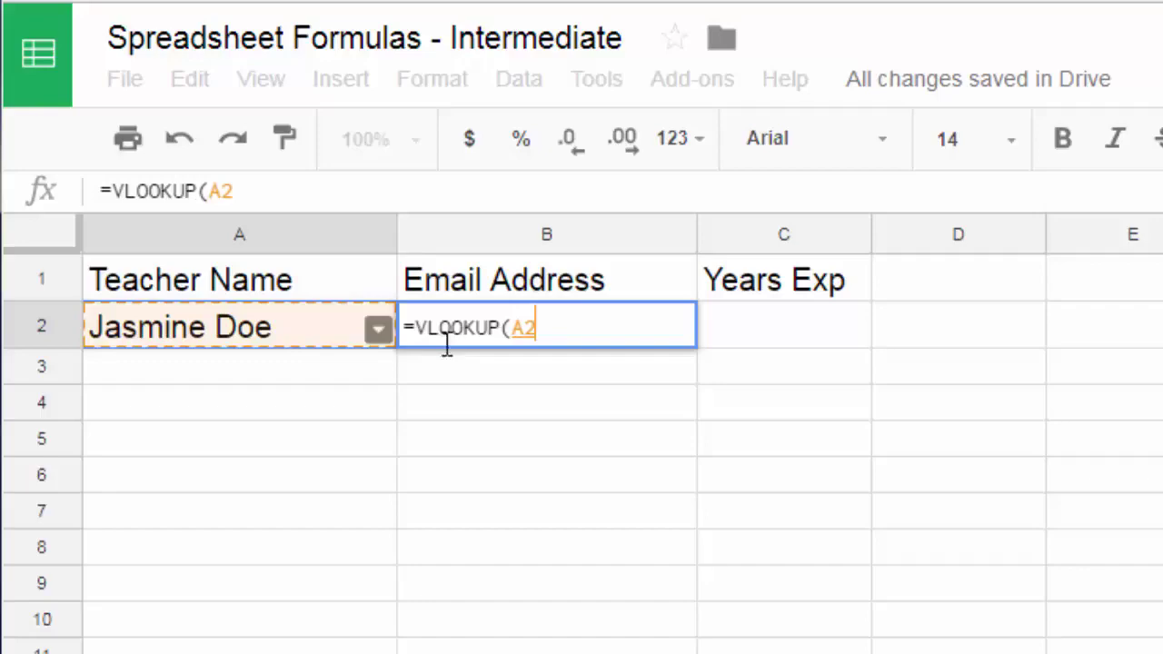
text(,)
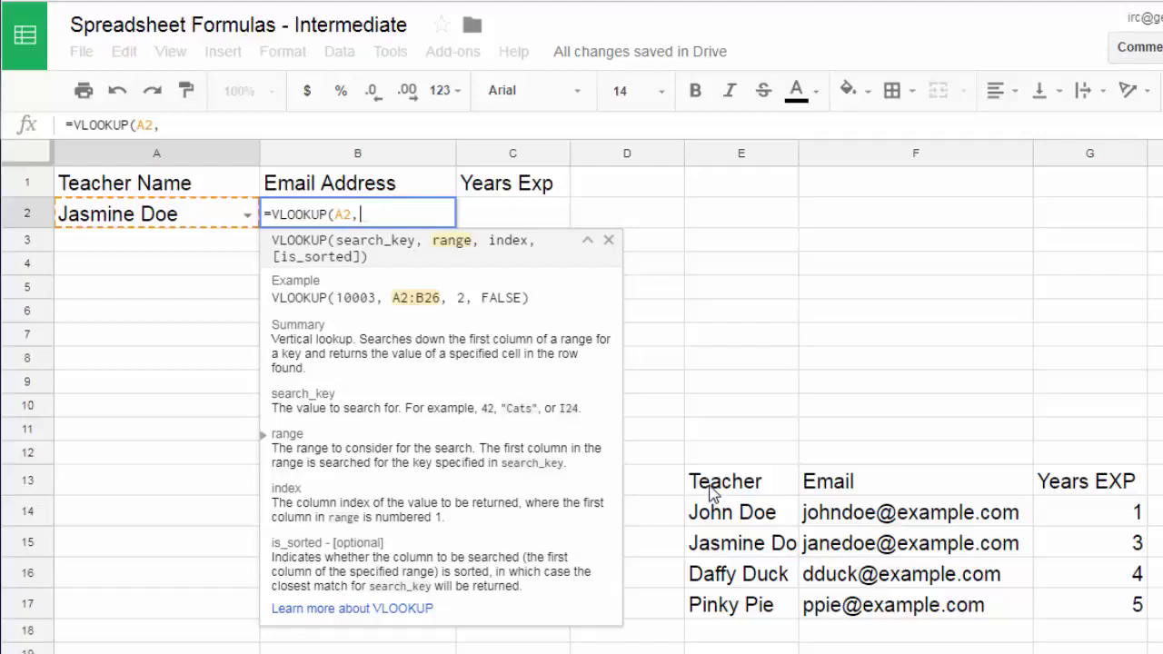
drag(709, 518, 1121, 623)
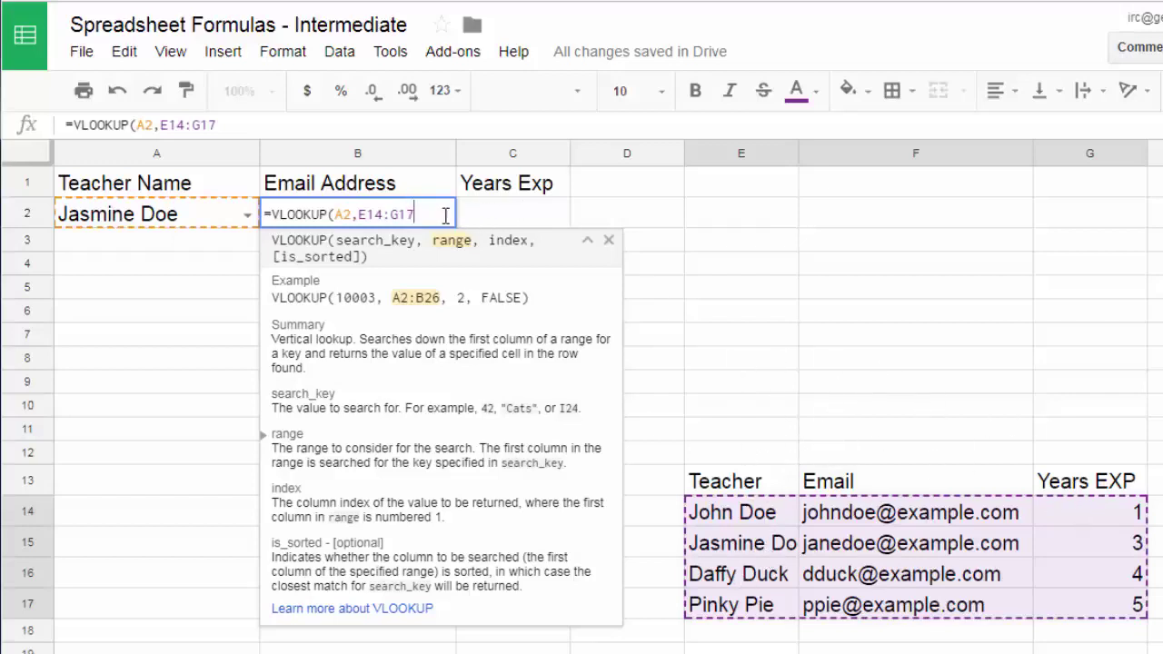
text(,2)
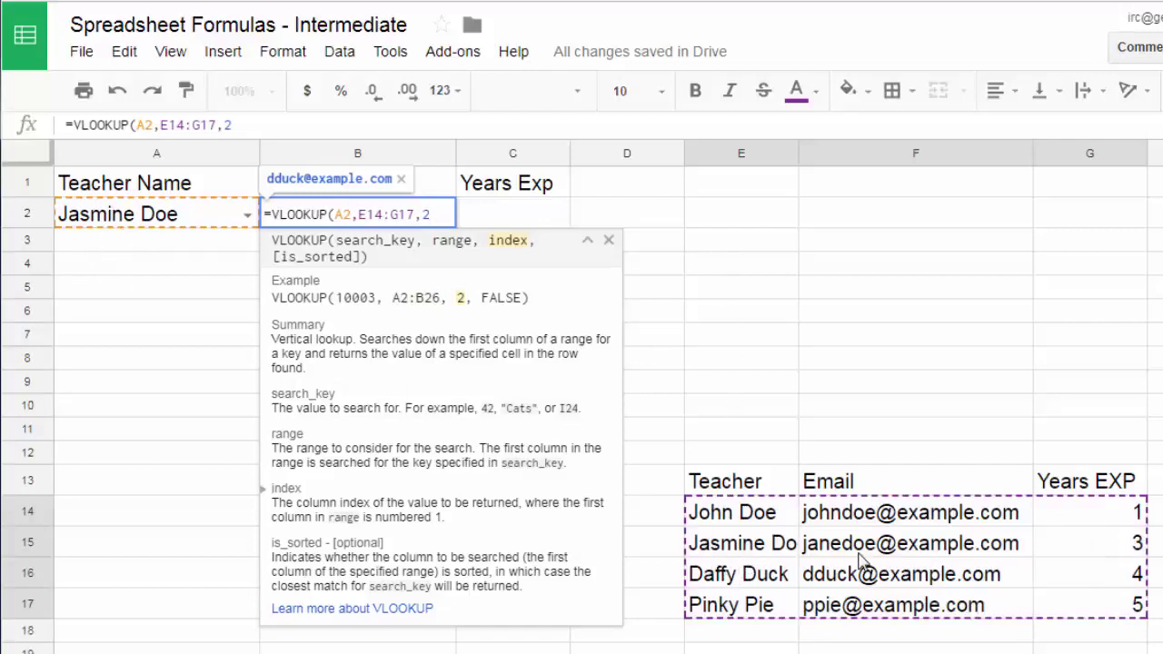
text(,)
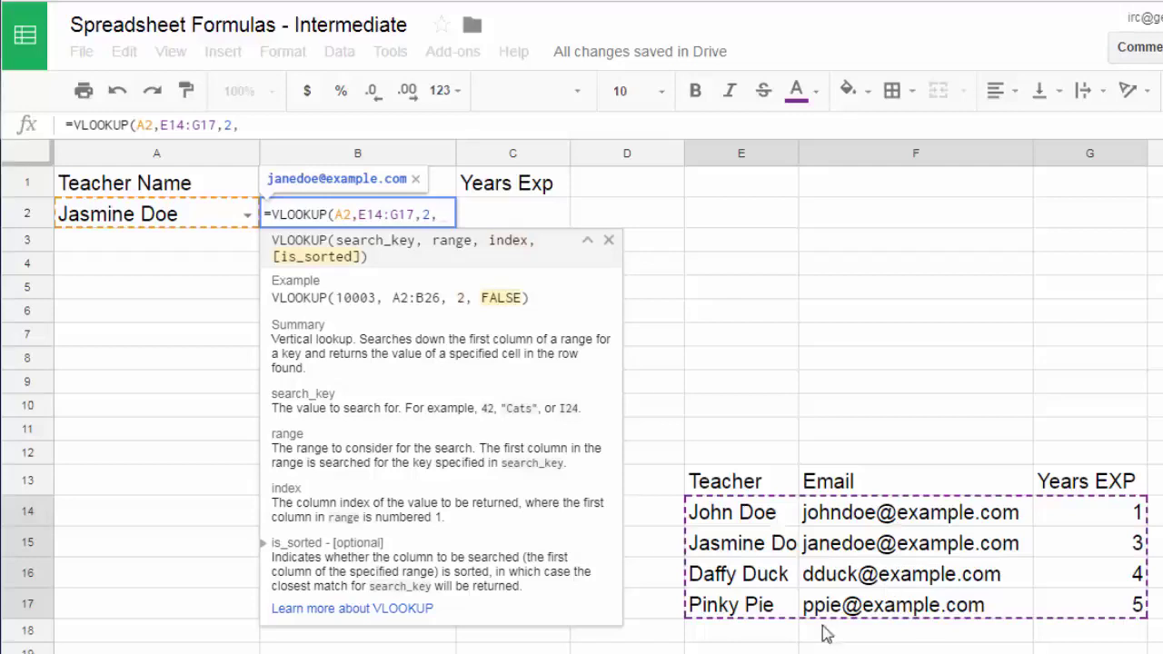
text(FALSE))
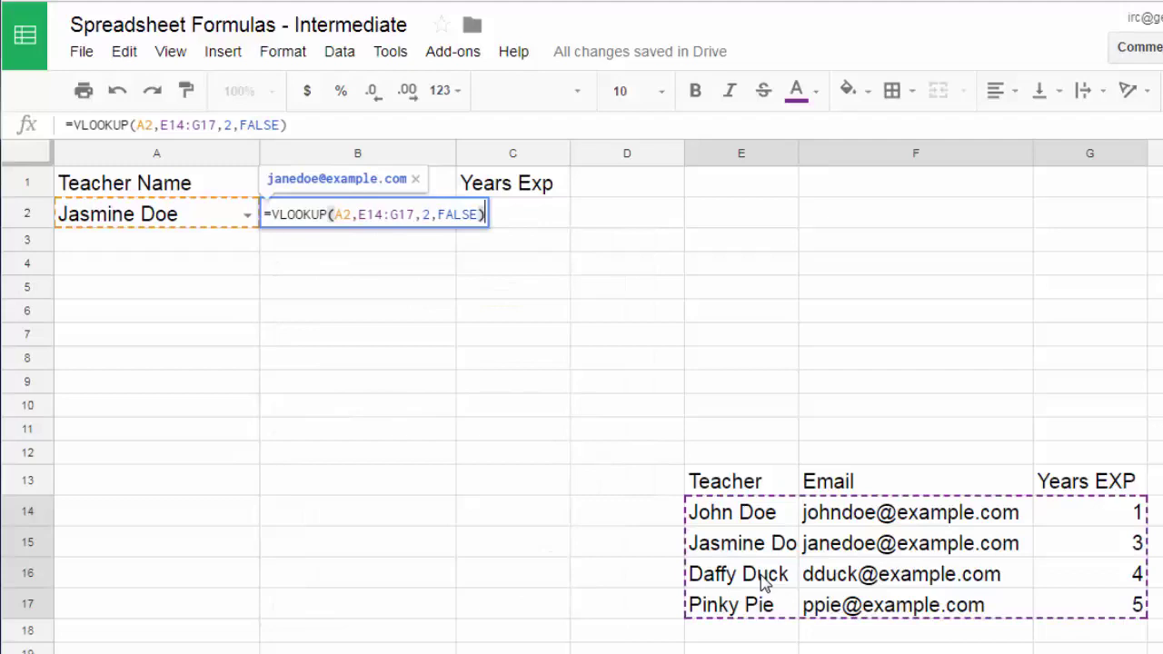
Commit B2's lookup, widen column B, and test John Doe, Daffy Duck and Pinky Pie in A2
key(Return)
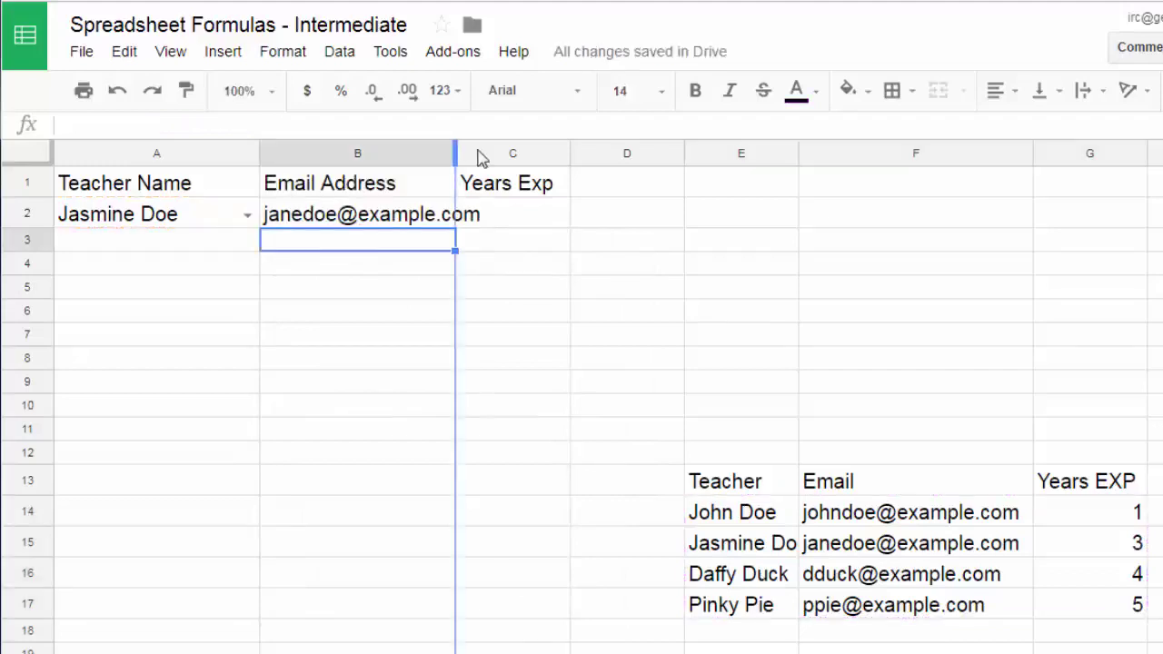
drag(456, 153, 518, 153)
click(246, 216)
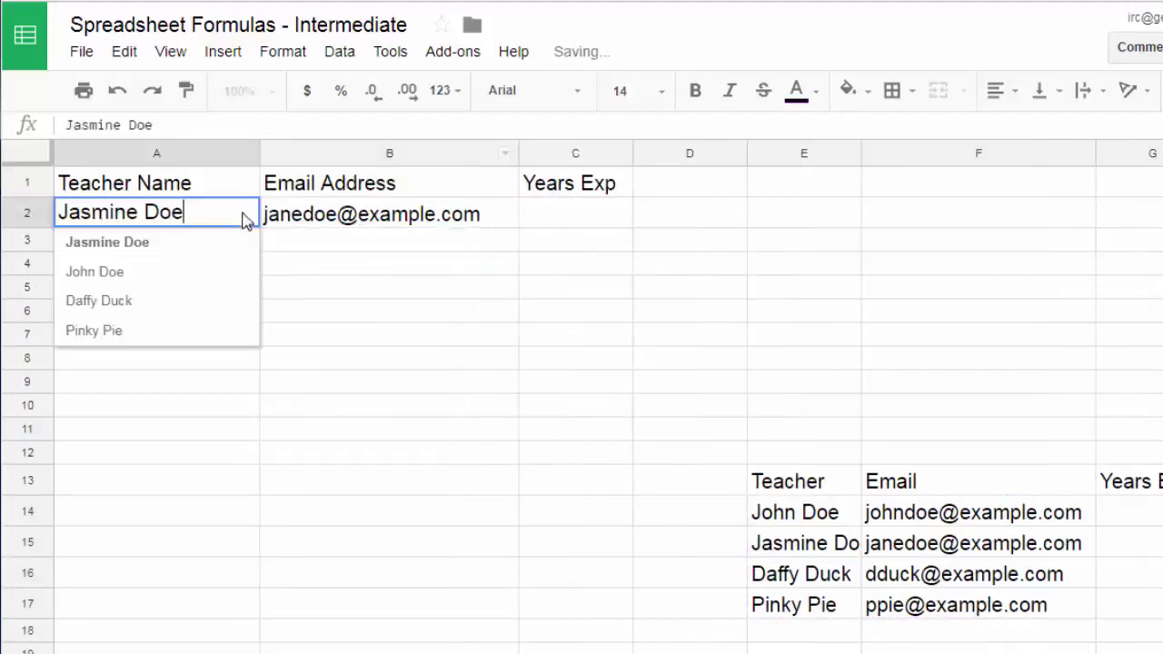
click(172, 269)
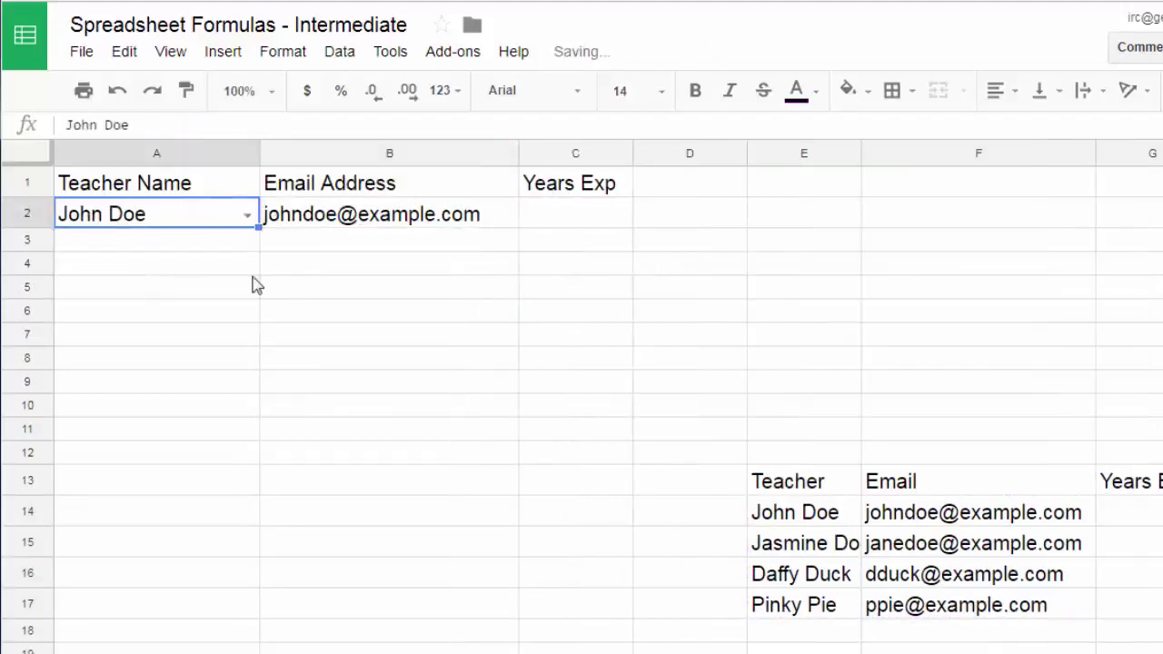
click(246, 215)
click(161, 303)
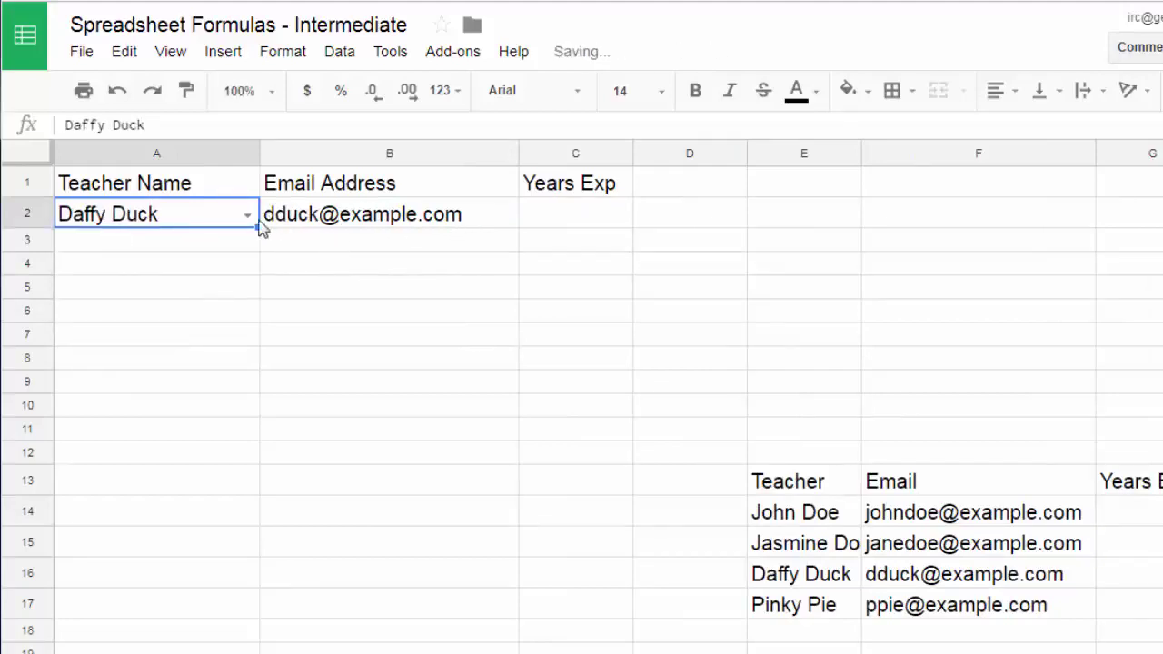
click(247, 215)
click(137, 330)
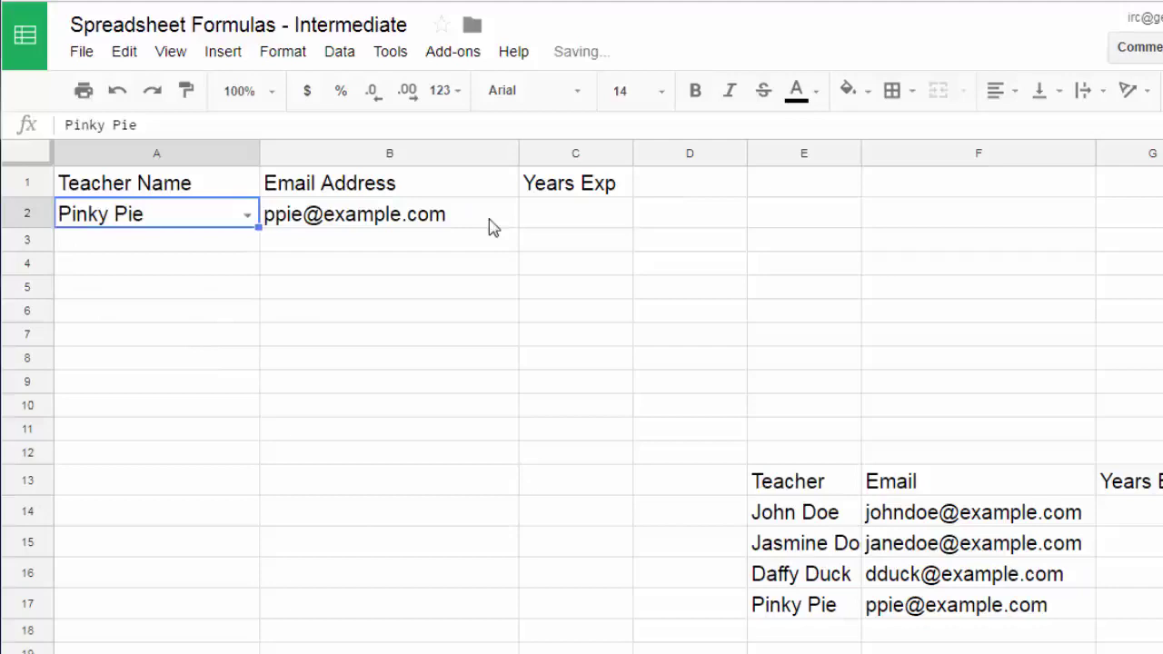
click(570, 224)
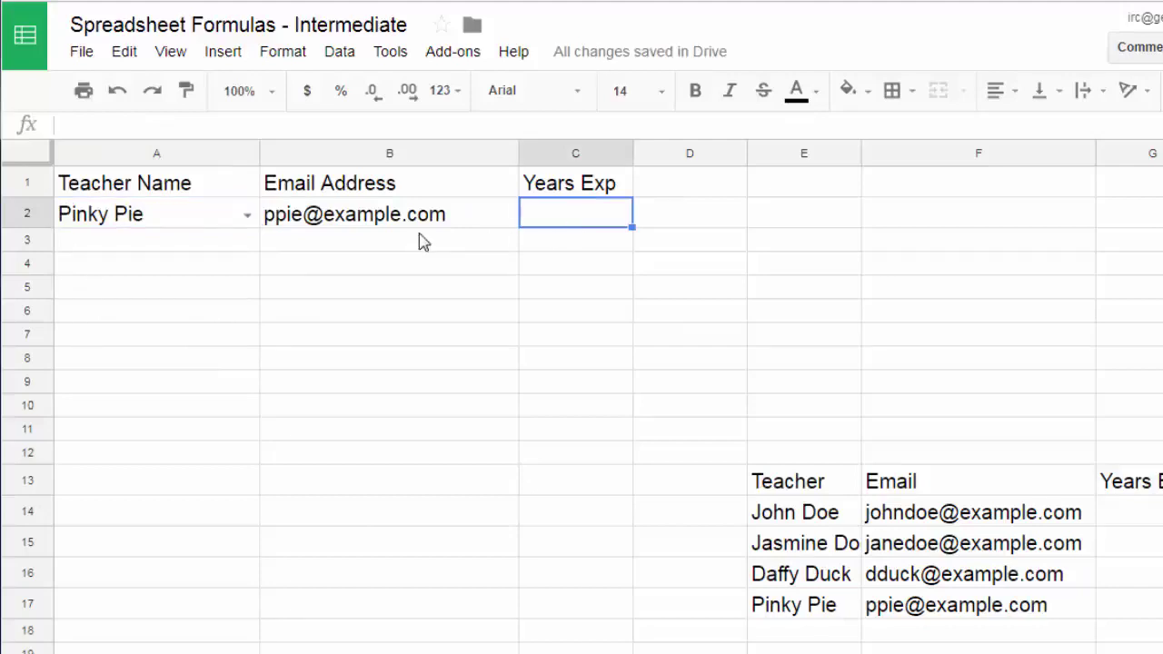
click(446, 227)
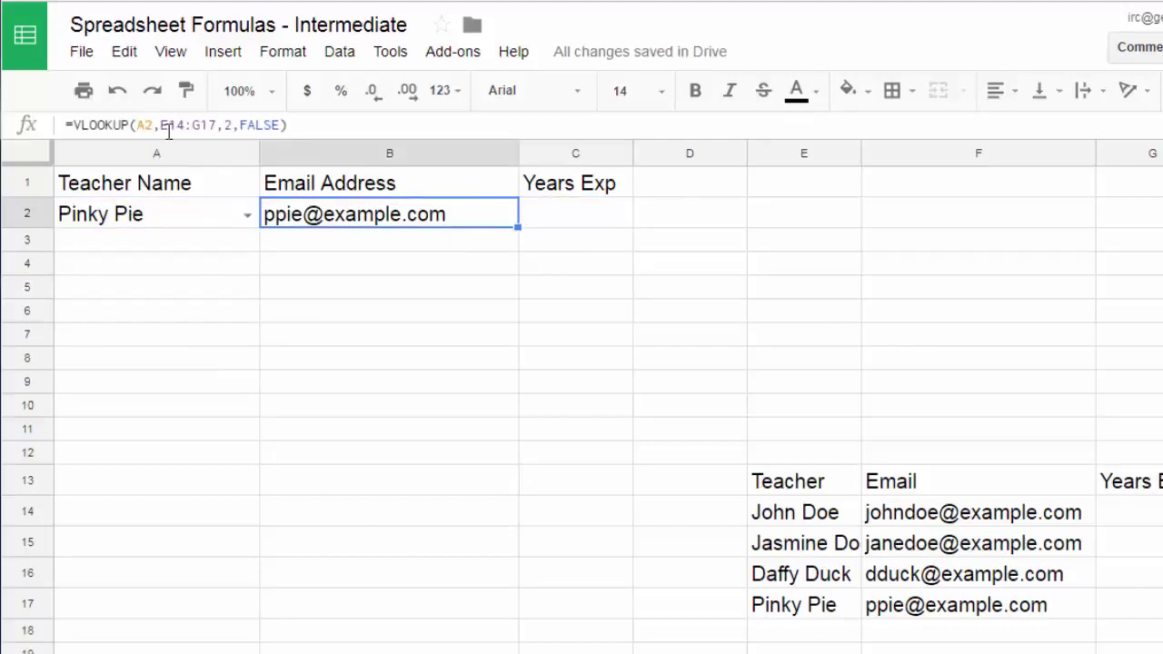
Enter =VLOOKUP(A2,E14:G17,3,FALSE) in C2, returning 5 years for Pinky Pie
click(575, 227)
text(=VLOOKUP)
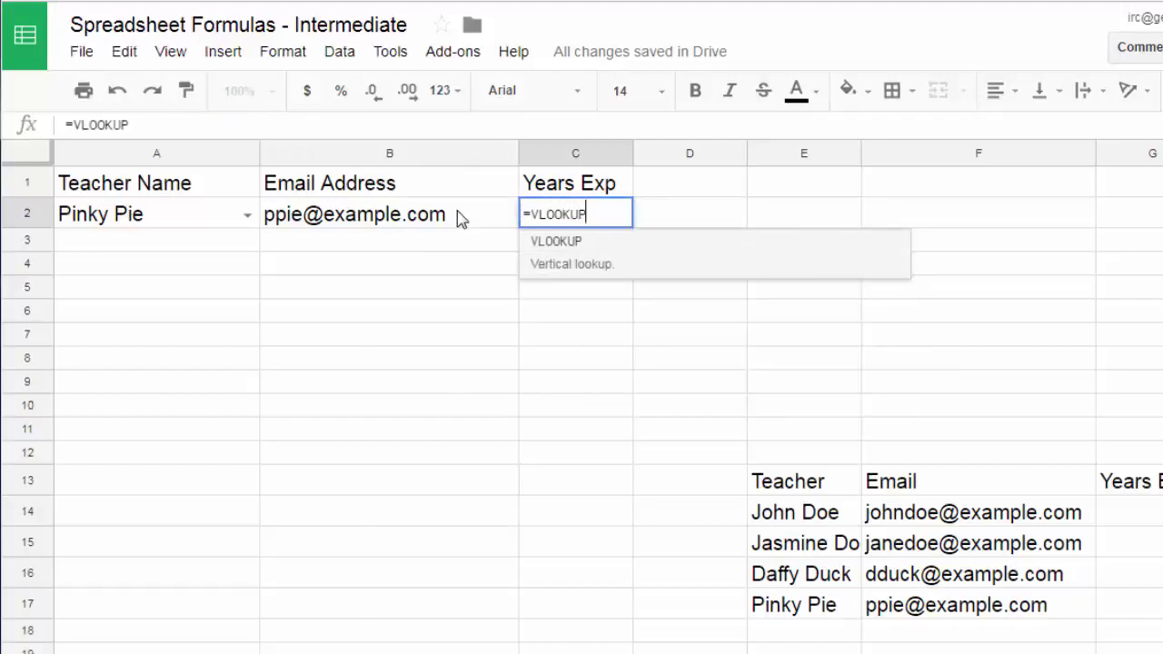
text(()
click(220, 228)
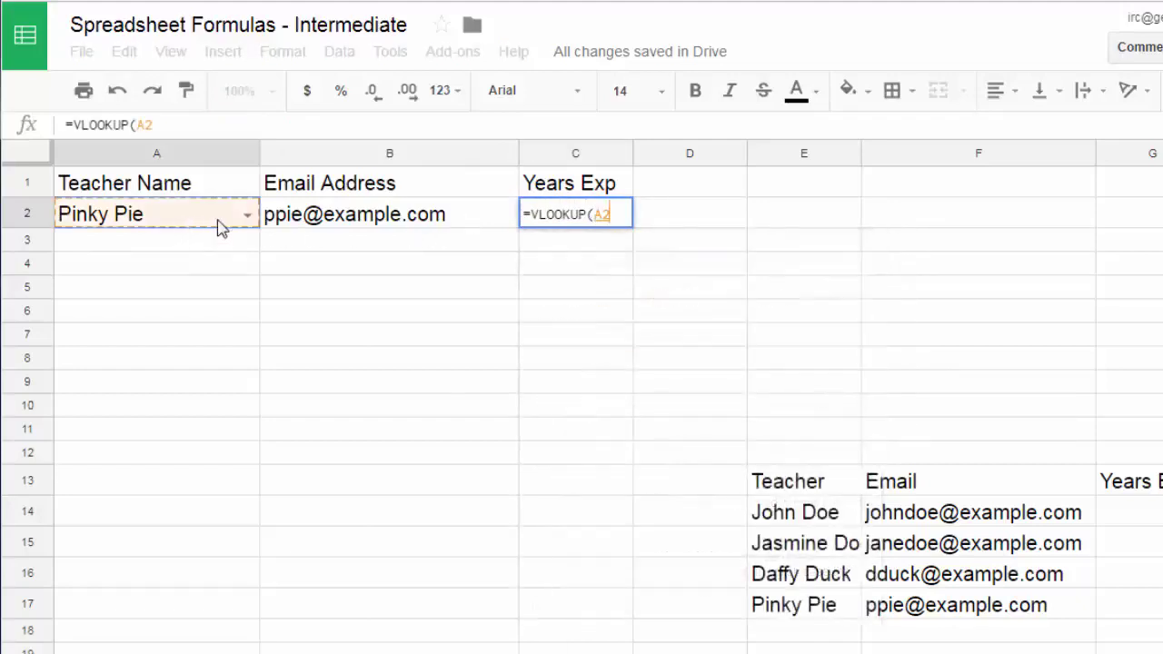
click(624, 218)
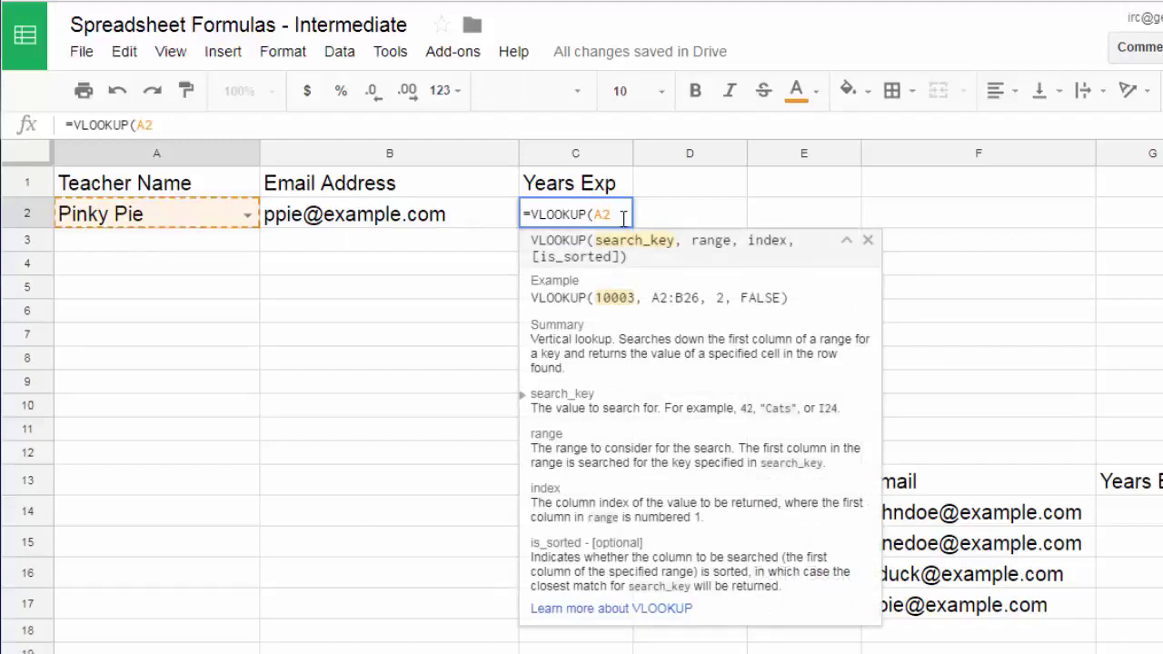
text(,)
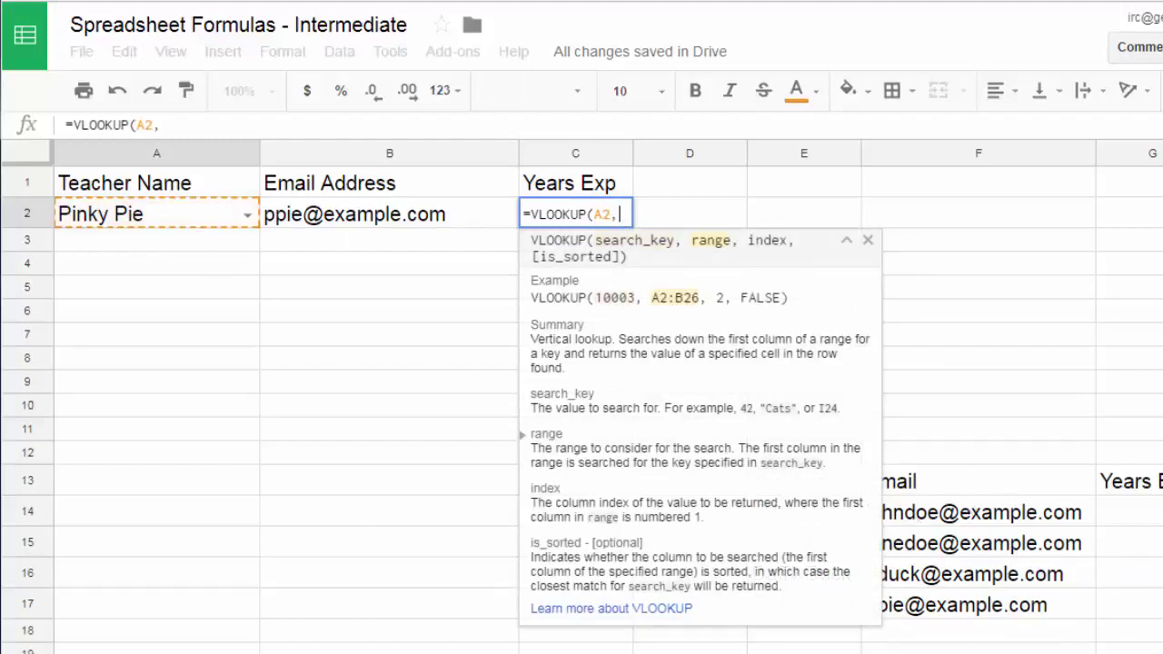
drag(1126, 605, 799, 511)
text(,)
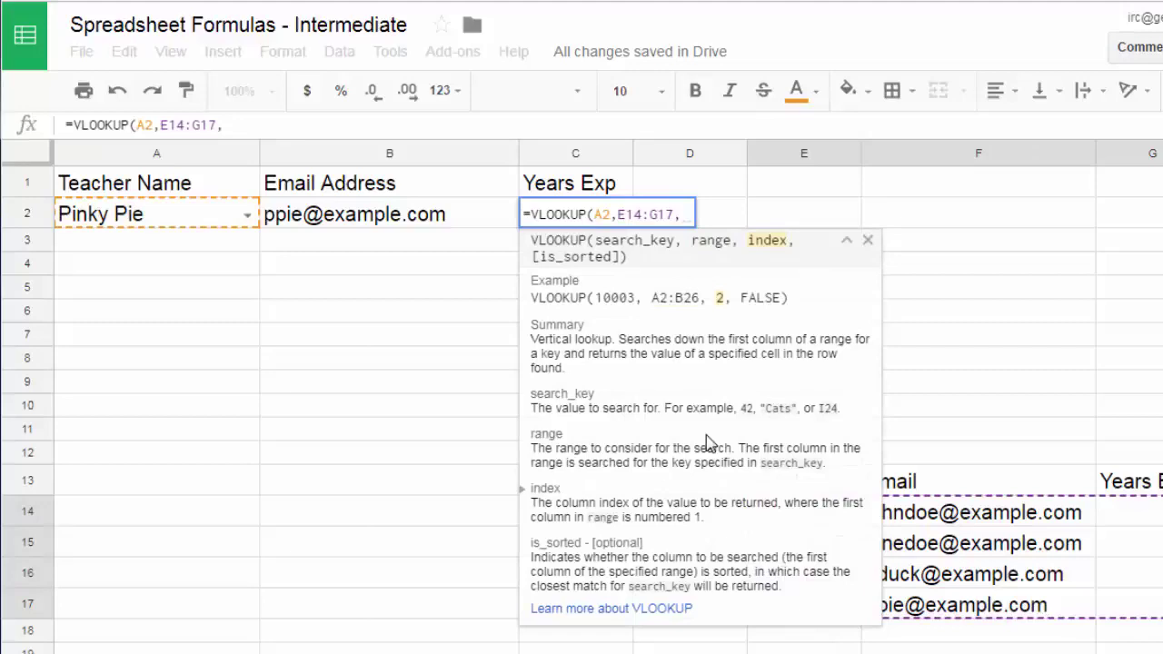
text(3)
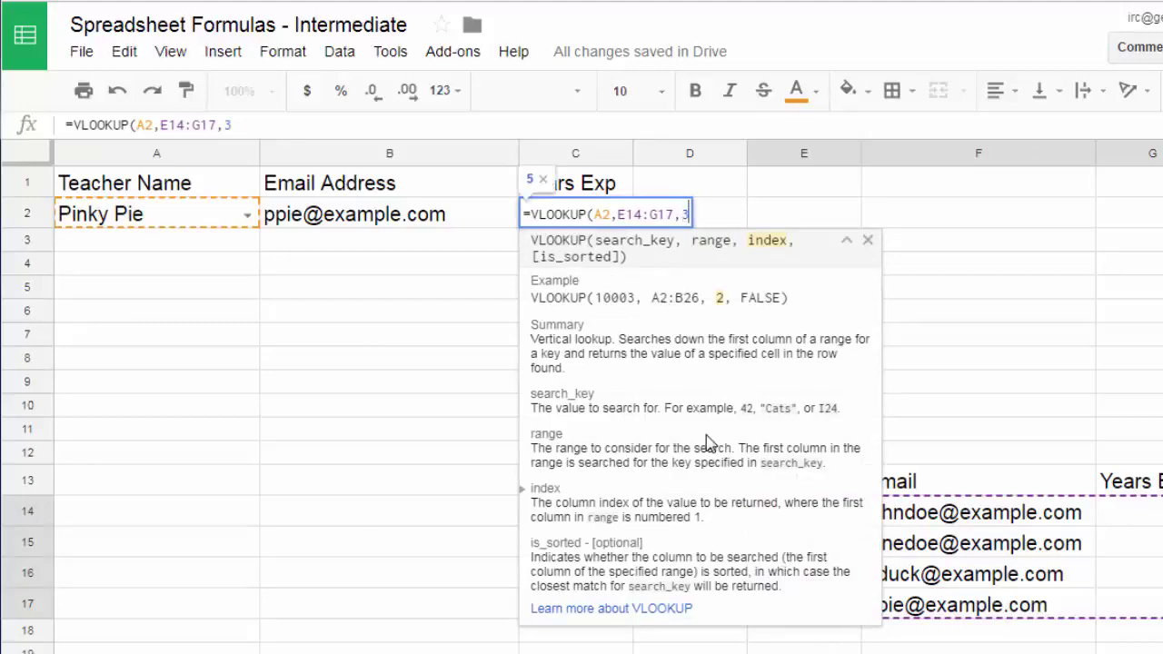
text(,FALSE))
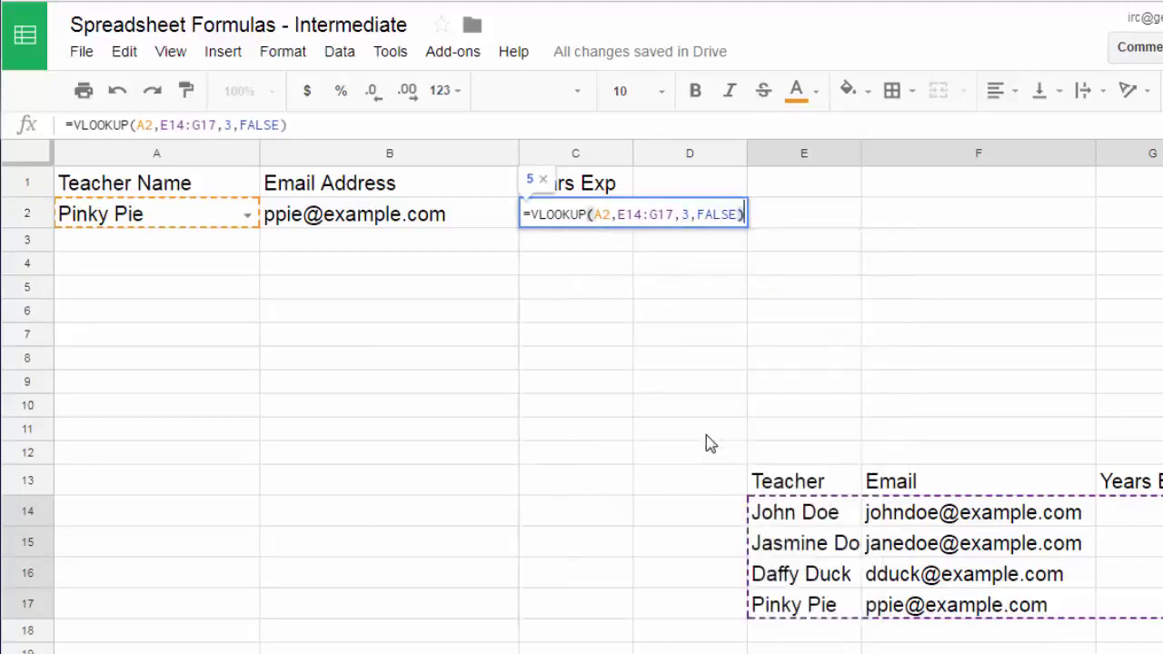
key(Return)
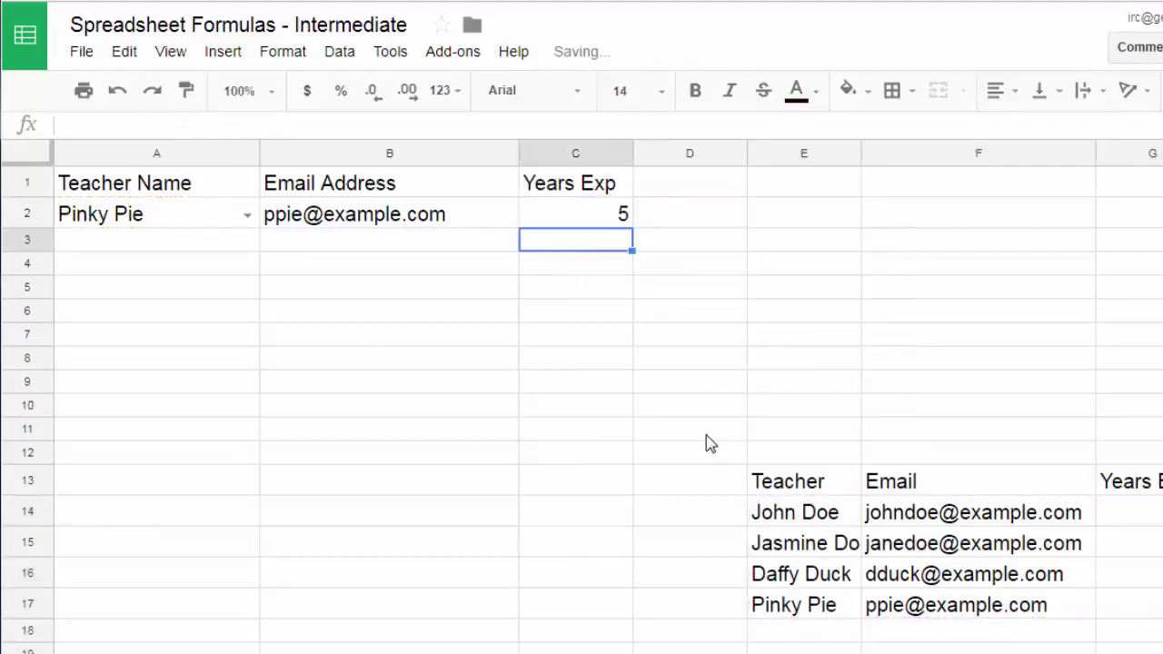
click(388, 345)
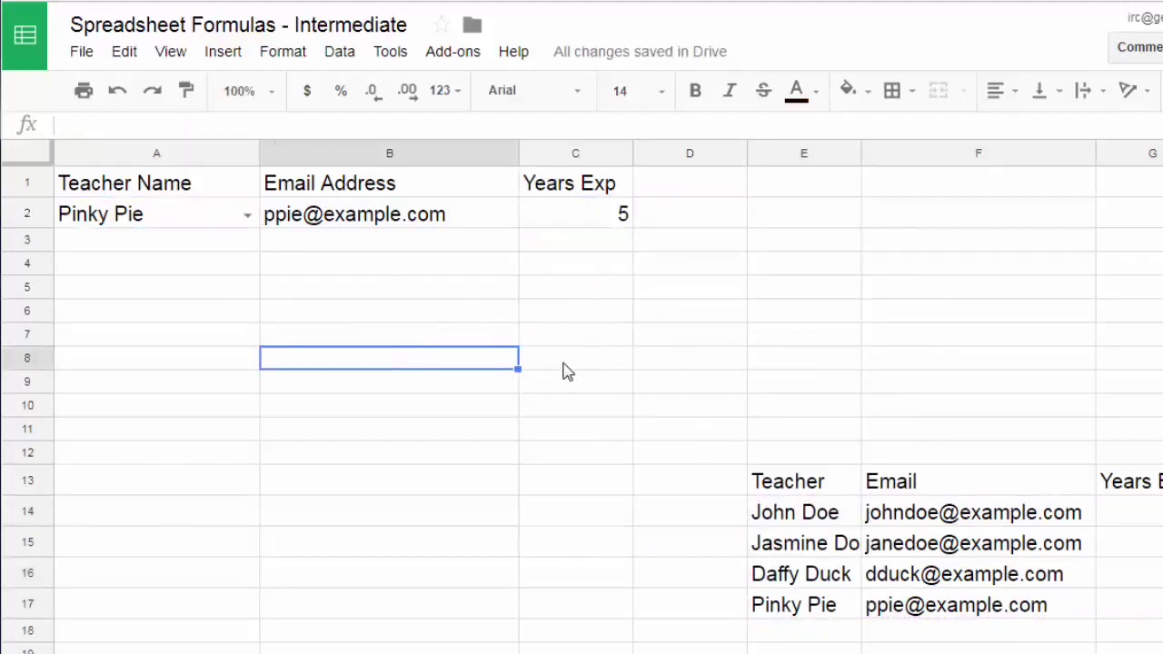
Switch A2 to Daffy Duck so B2 and C2 show his email and 4 years, then select the teacher table
click(248, 215)
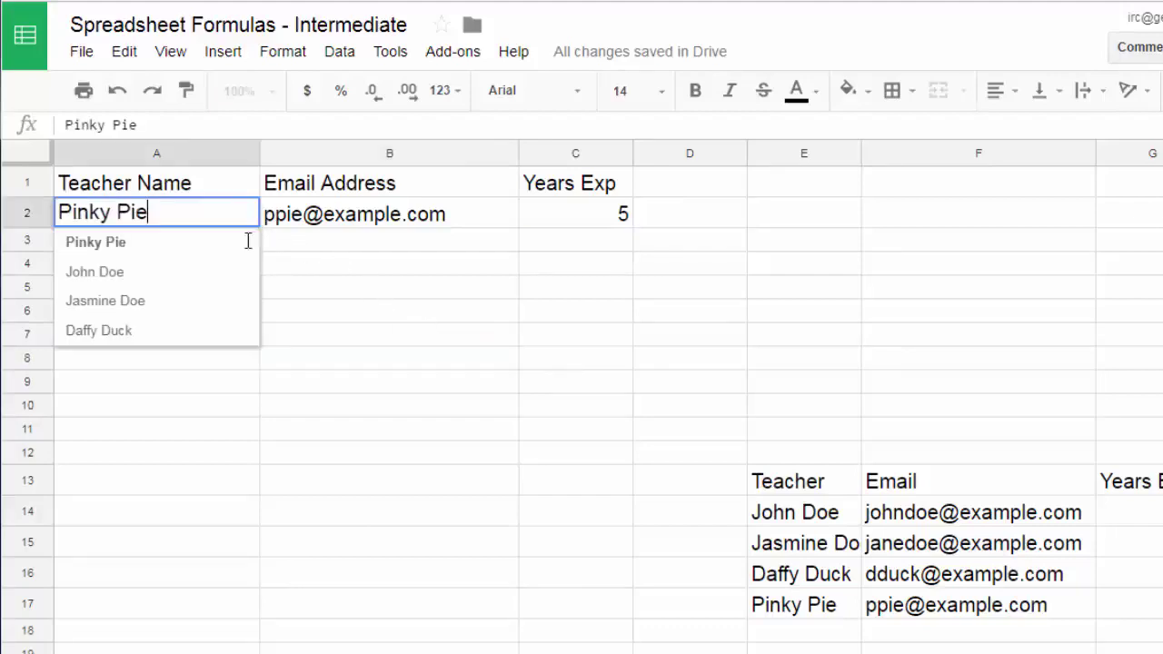
click(190, 330)
click(741, 373)
click(1091, 459)
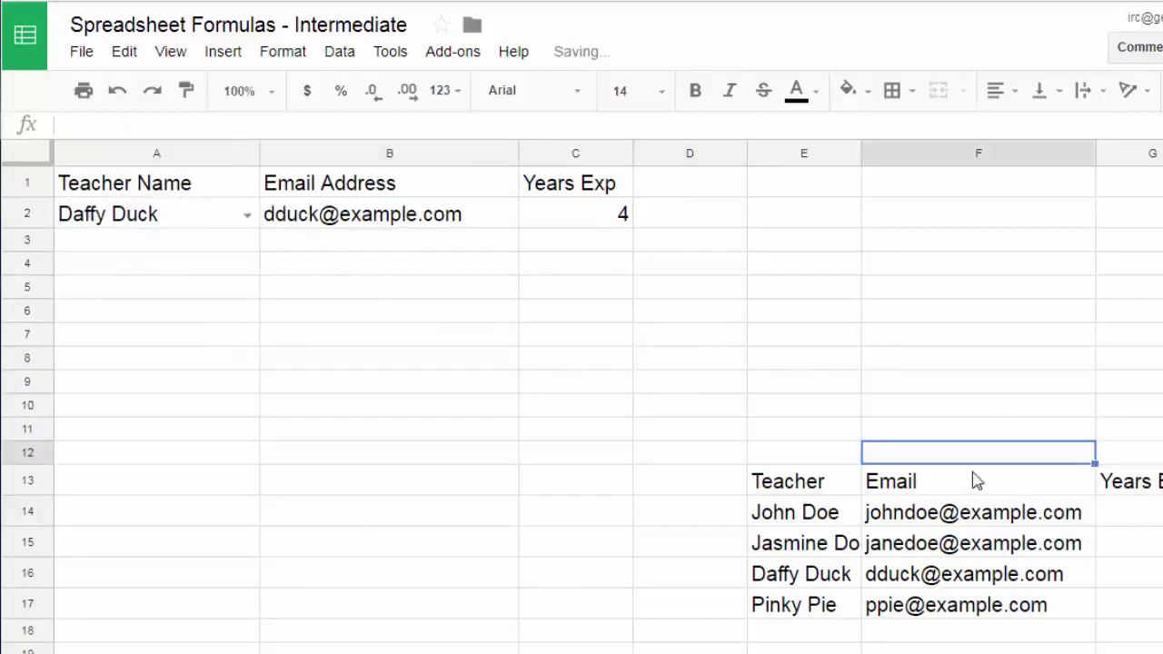
click(791, 390)
drag(780, 472, 1127, 607)
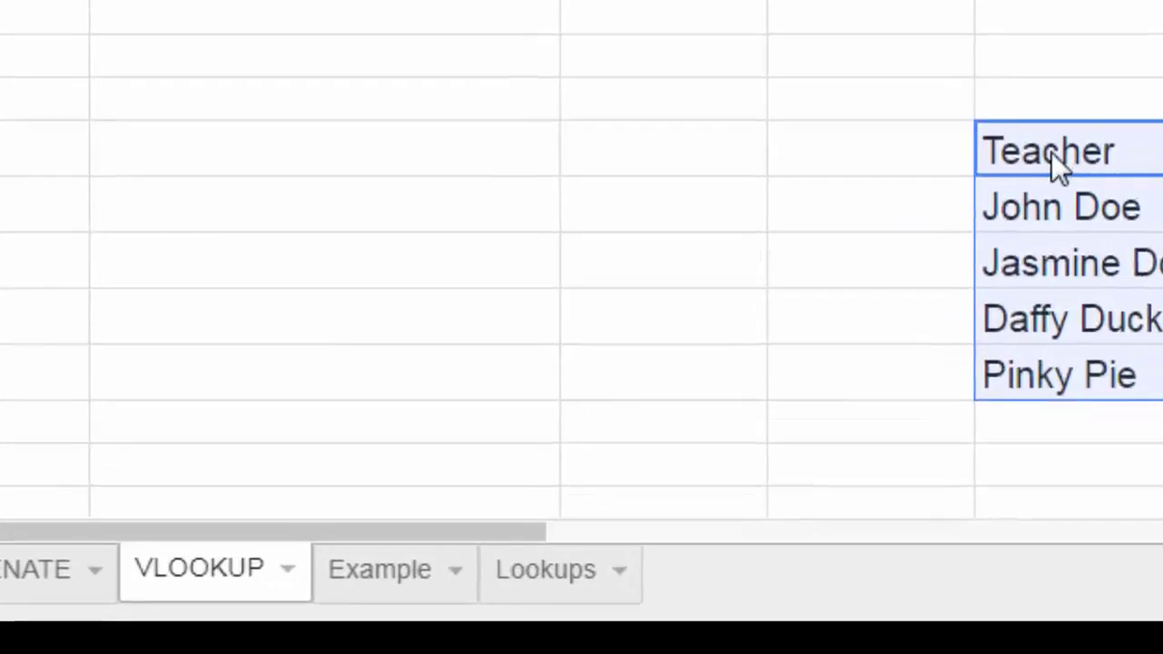
Copy the teacher table and rename the Lookups sheet to Data
right_click(790, 484)
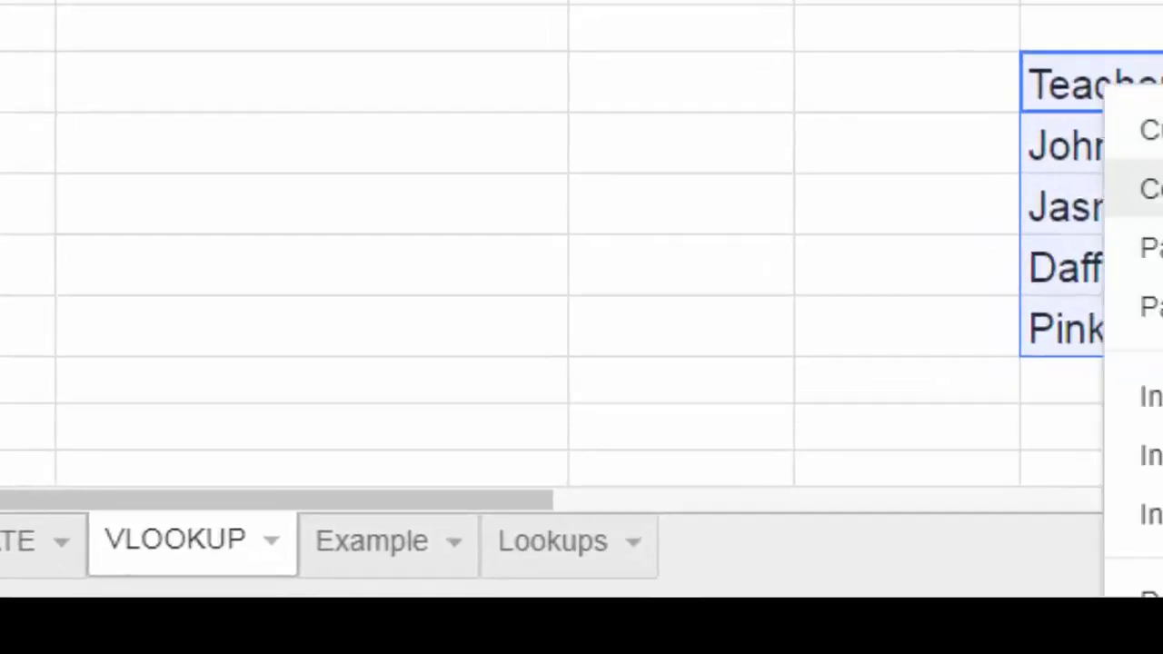
click(807, 526)
click(568, 542)
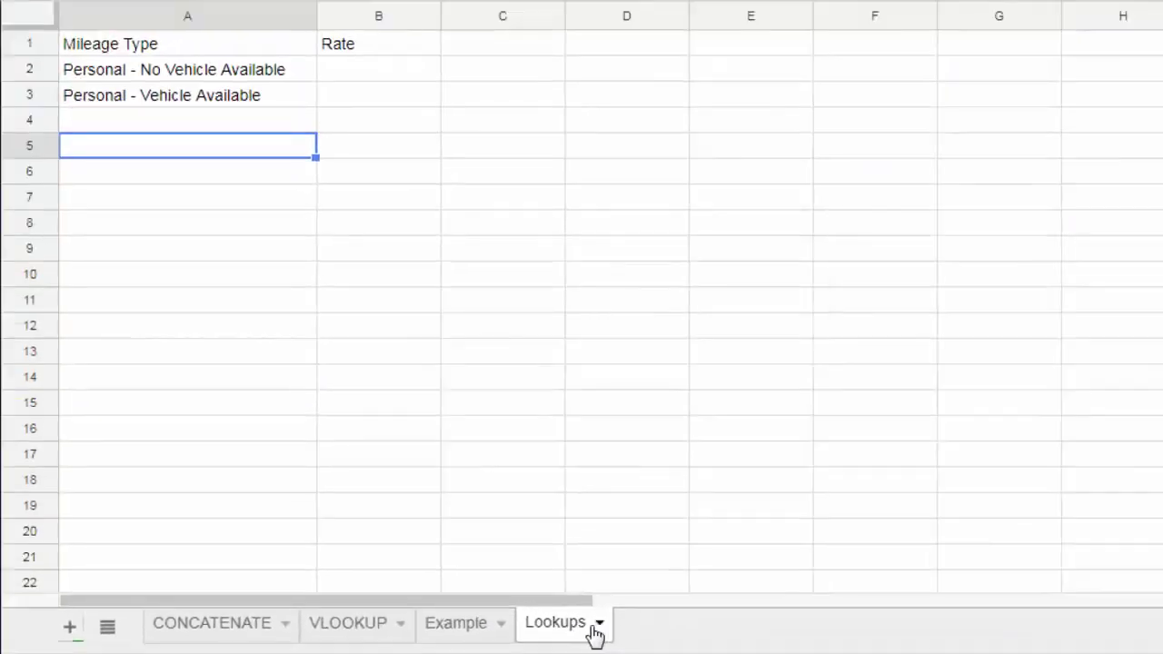
double_click(583, 625)
text(Data)
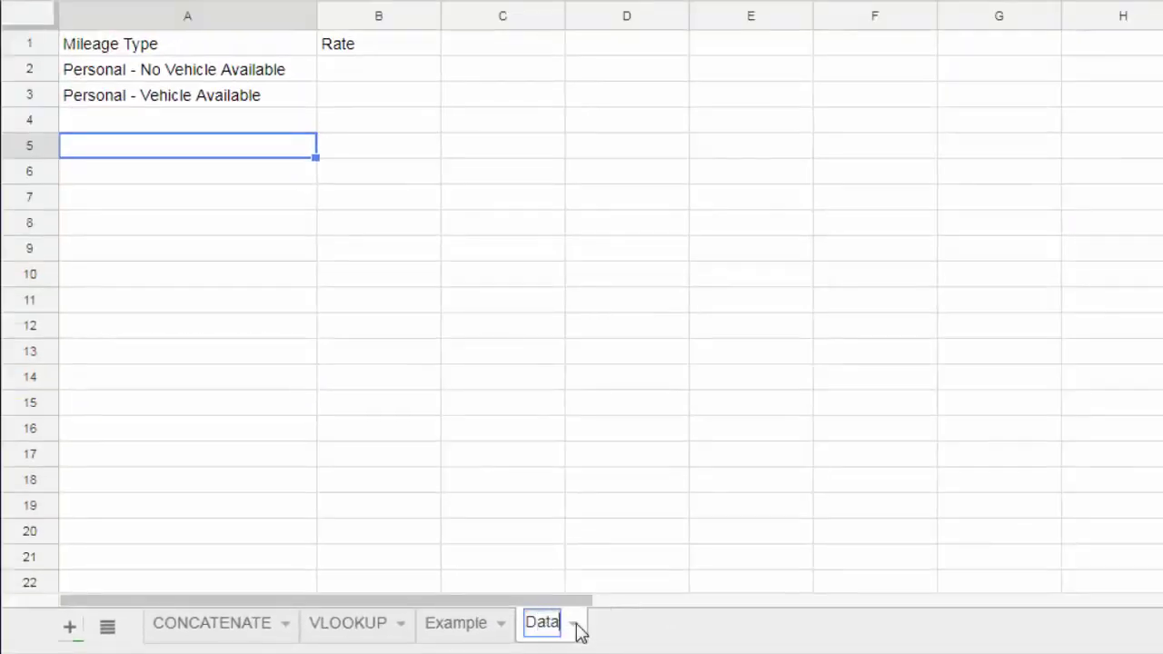
key(Return)
Paste the teacher table at A7 on Data and delete the original from VLOOKUP
right_click(223, 198)
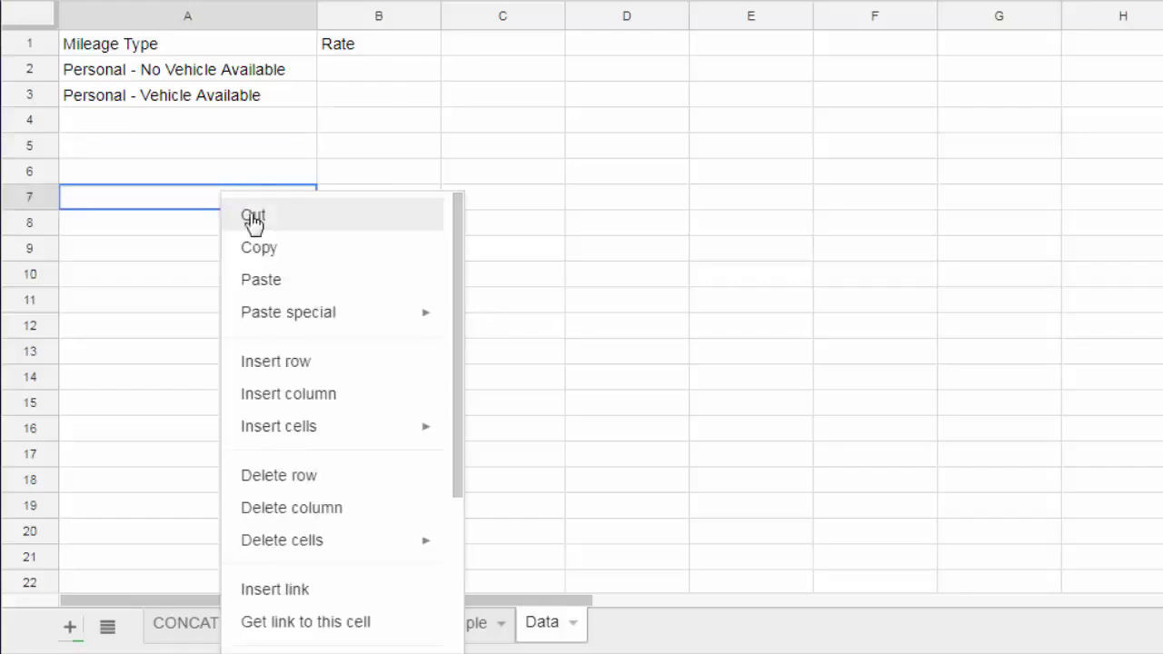
click(276, 284)
click(383, 125)
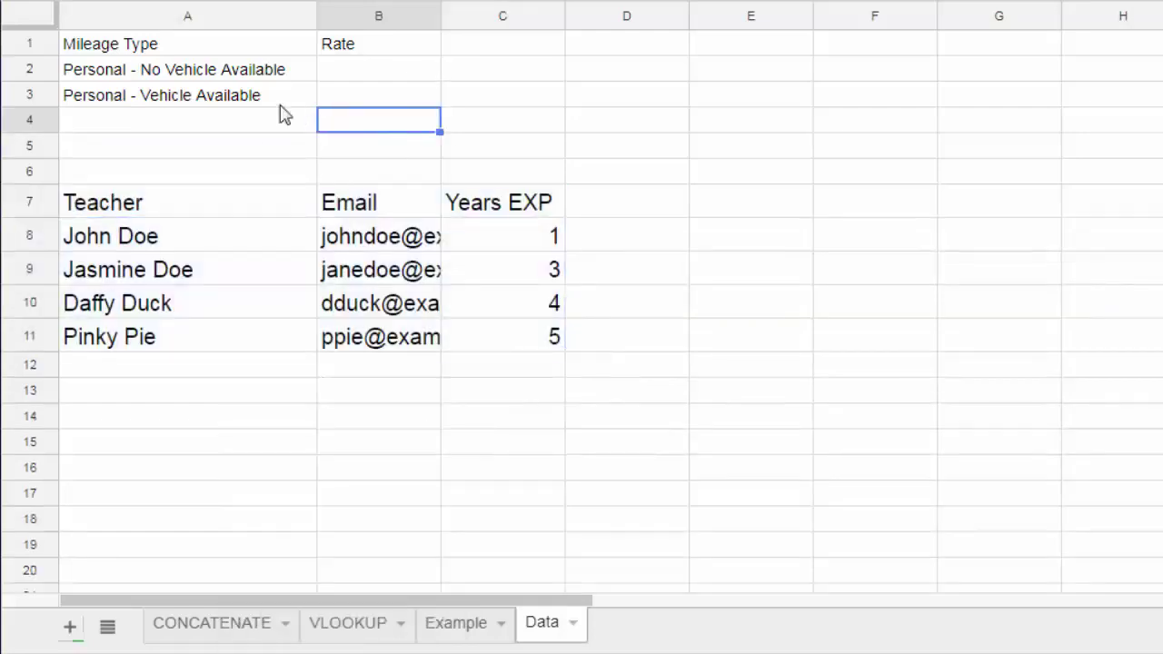
click(320, 627)
drag(581, 392, 989, 597)
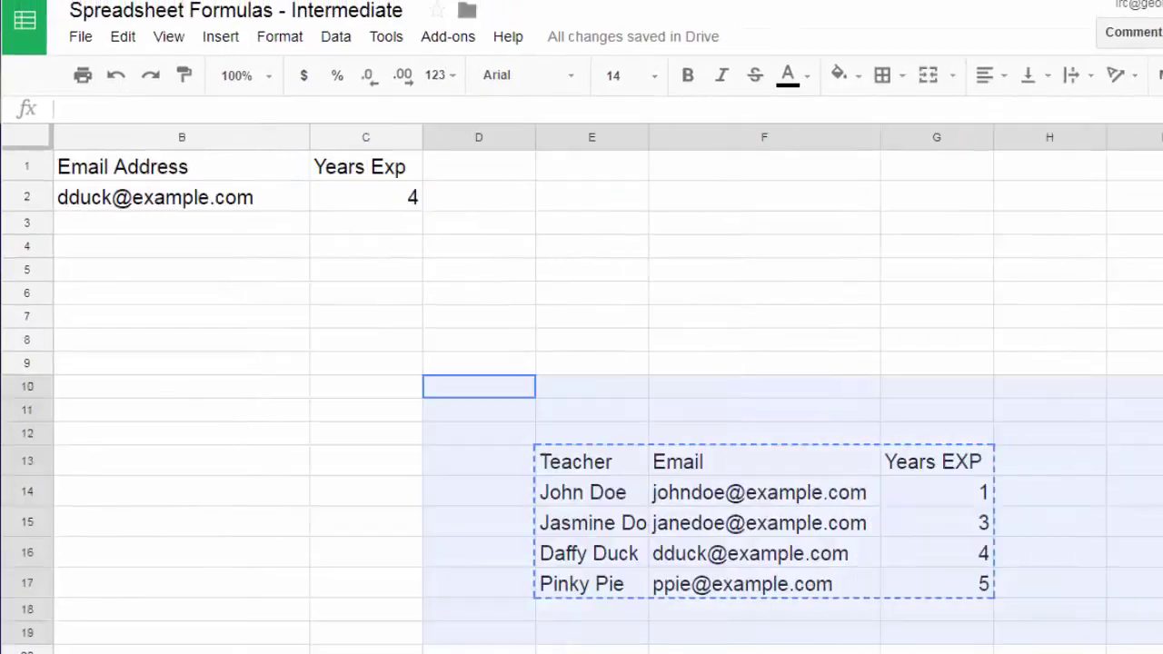
key(Delete)
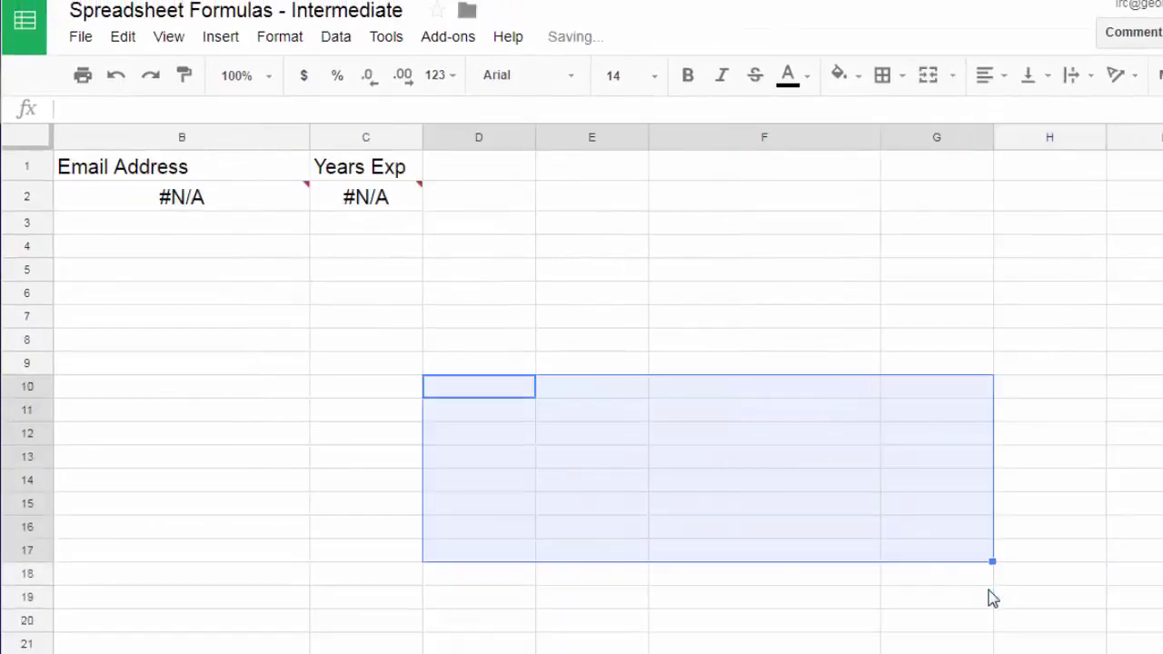
scroll(364, 589, left, 2)
Replace B2's E14:G17 lookup range with Data!A8:C11 so the email returns
click(409, 318)
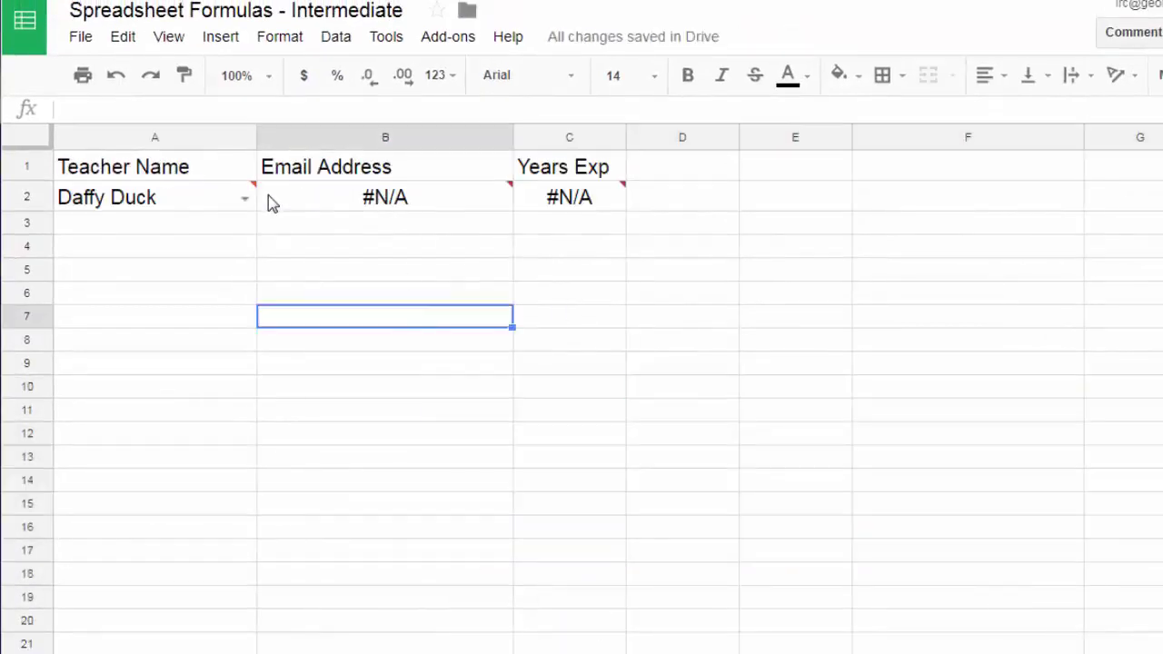
click(313, 201)
click(221, 204)
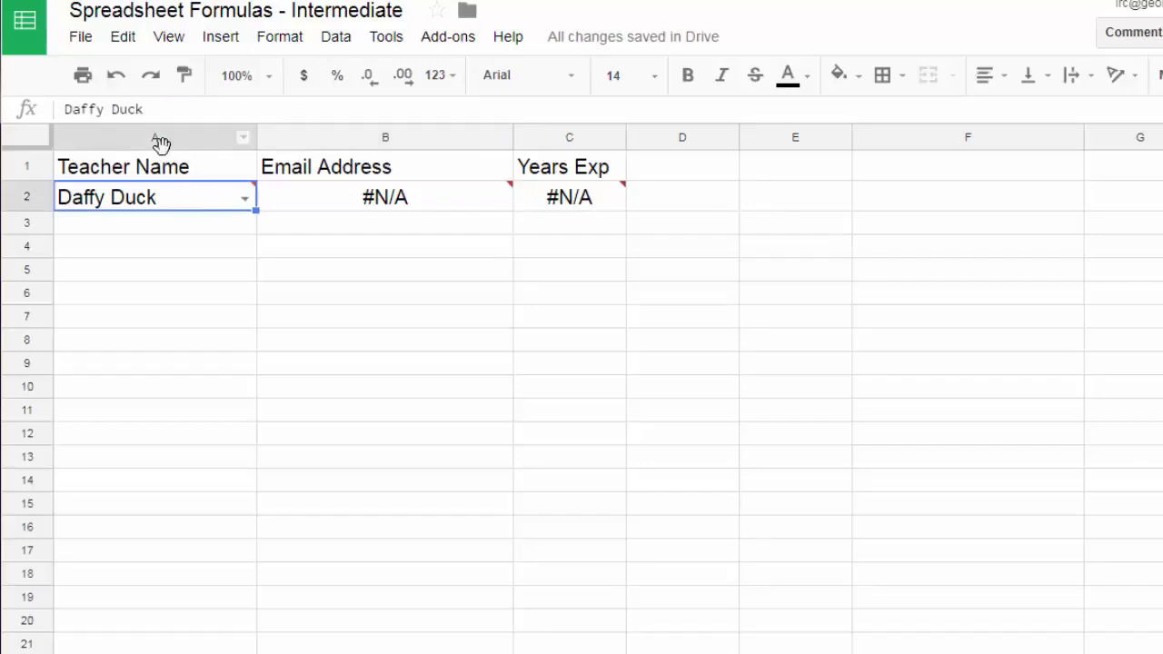
click(335, 37)
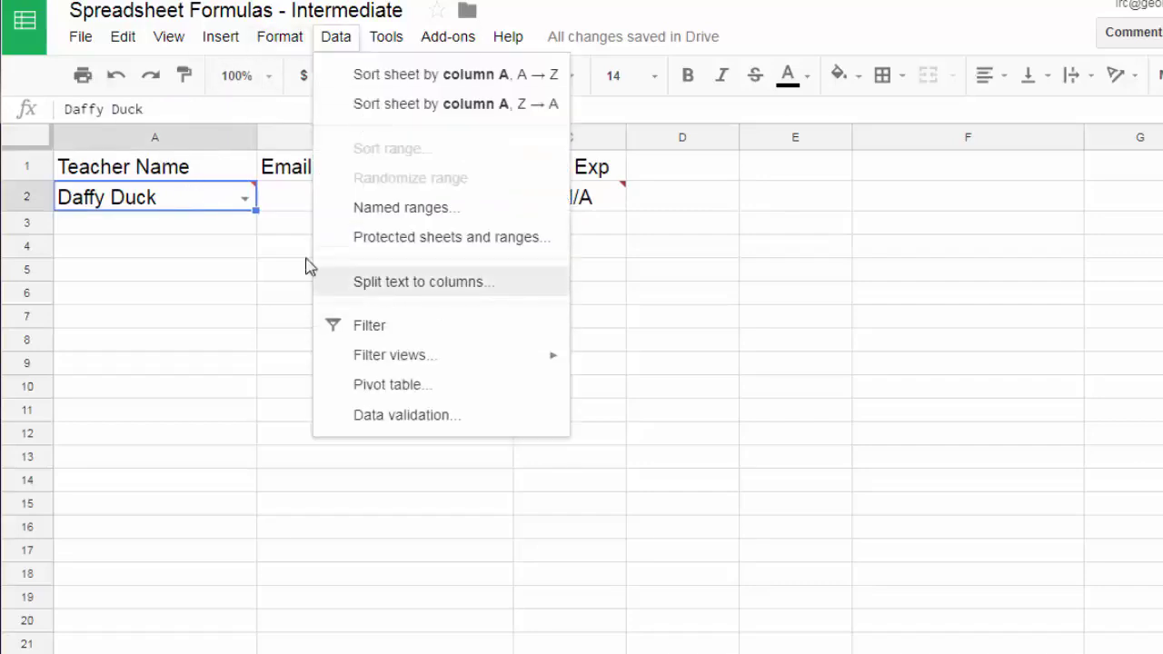
click(285, 200)
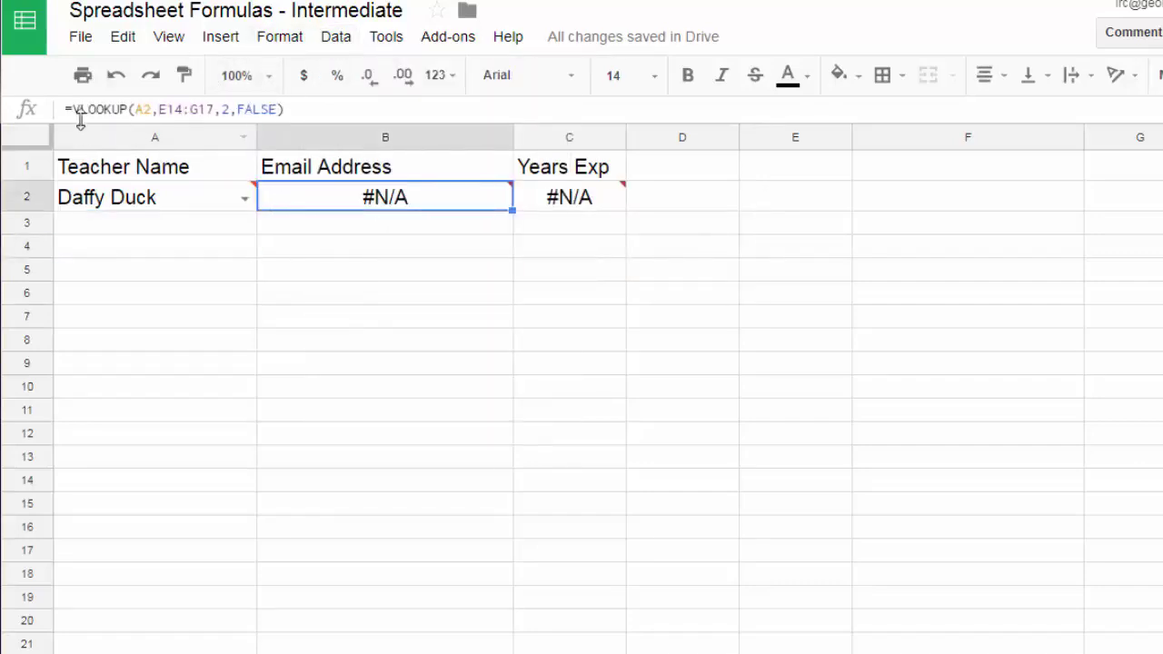
drag(158, 109, 218, 109)
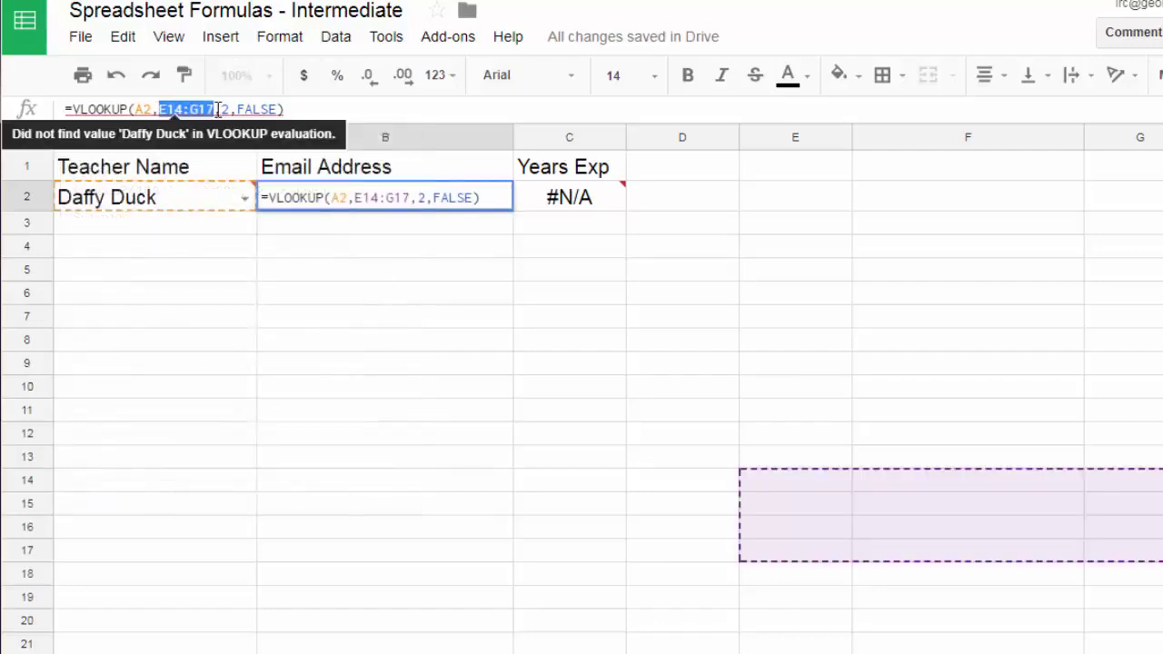
key(BackSpace)
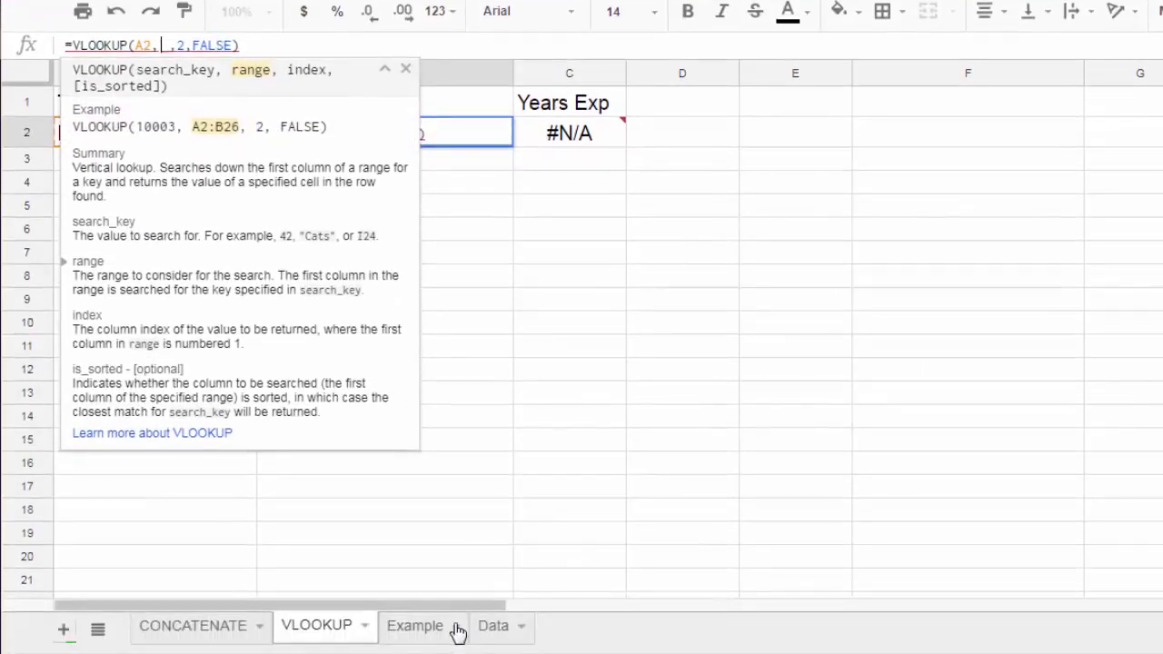
click(493, 625)
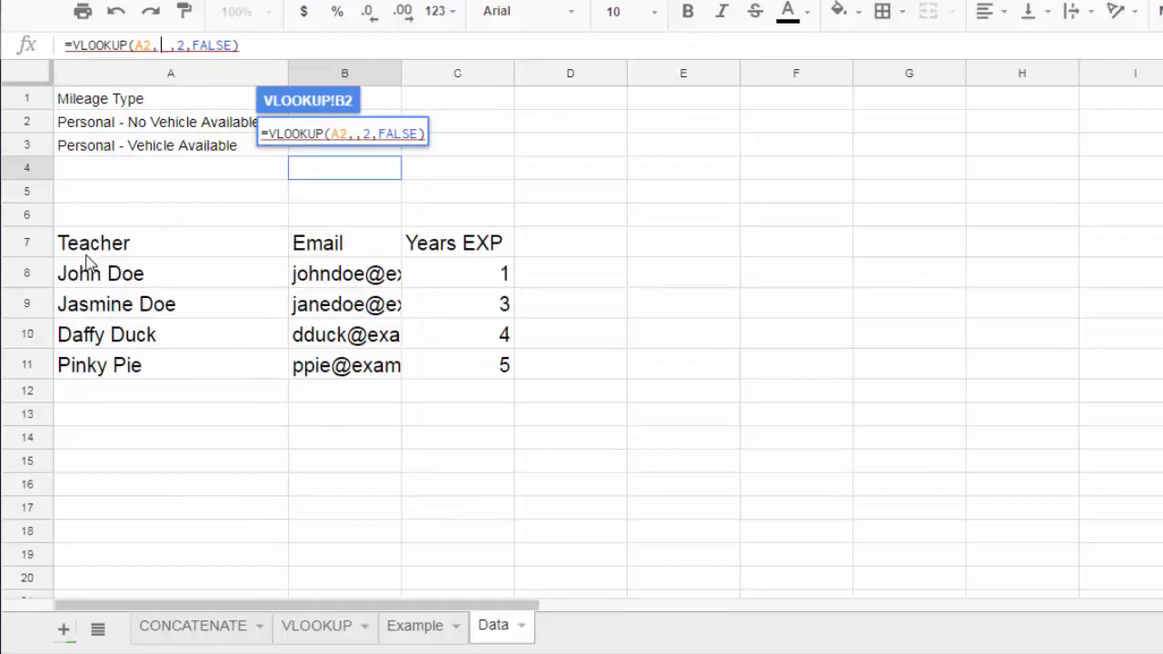
drag(86, 268, 471, 361)
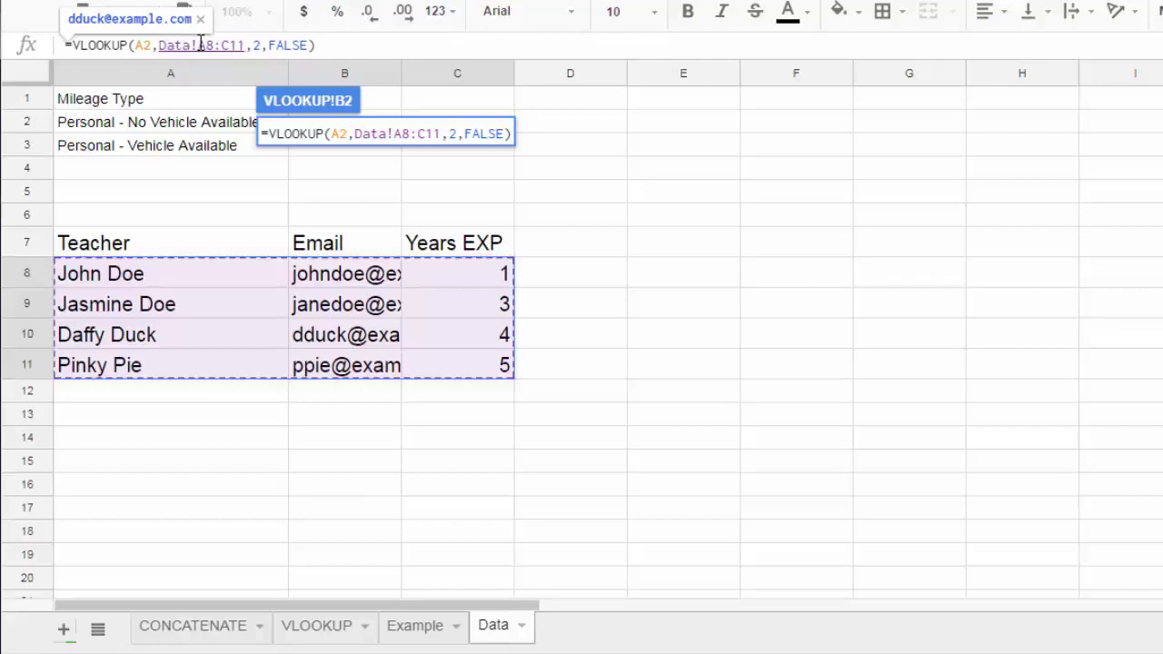
click(235, 49)
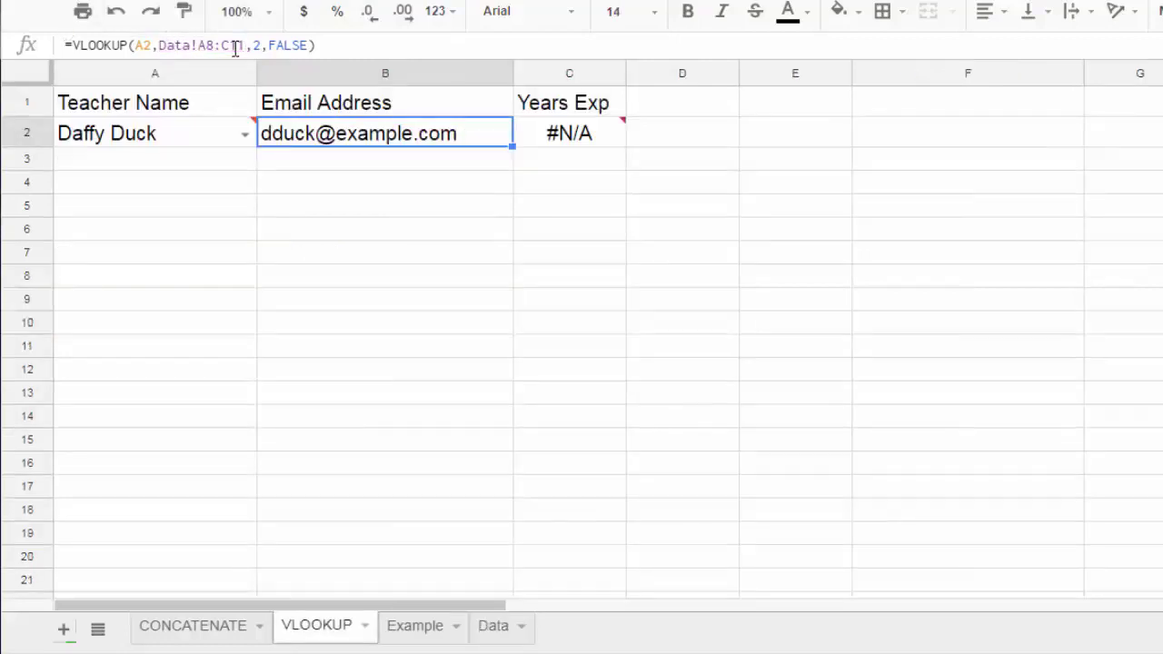
drag(244, 46, 166, 46)
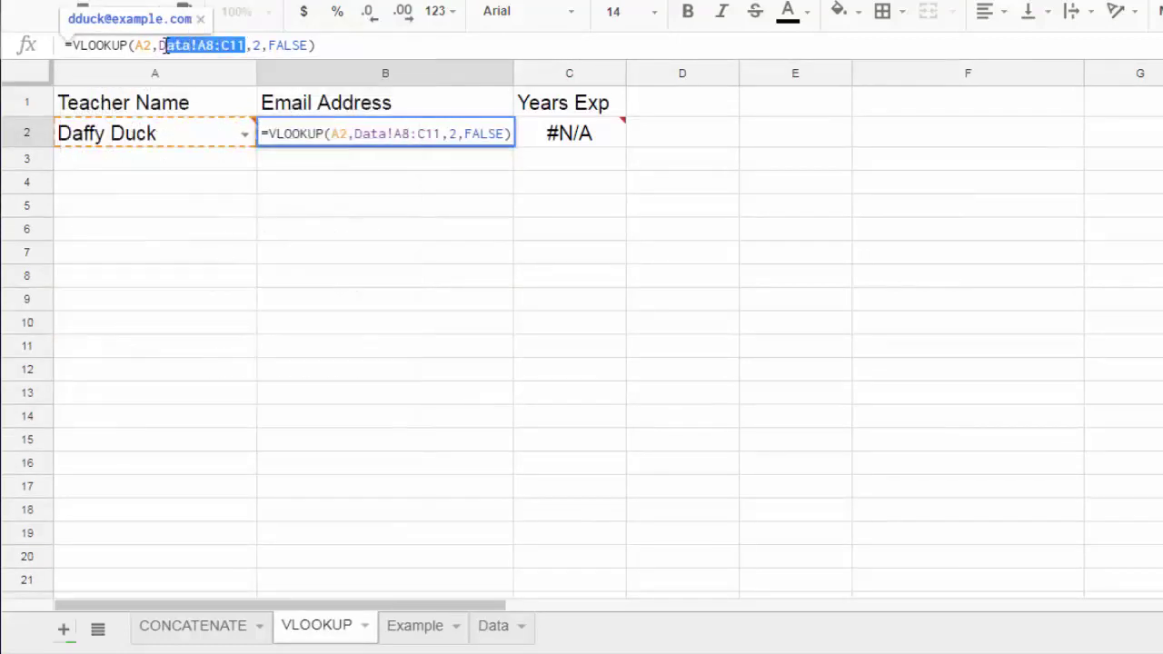
click(527, 132)
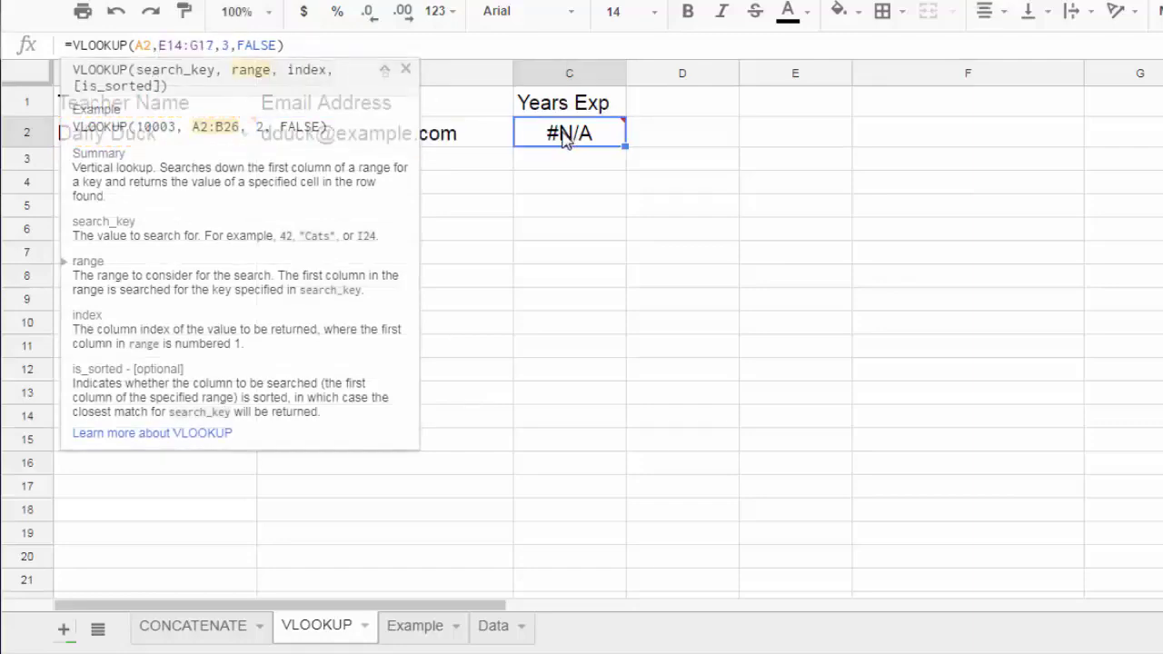
Paste the Data!A8:C11 range into C2's VLOOKUP so it shows 4
double_click(211, 46)
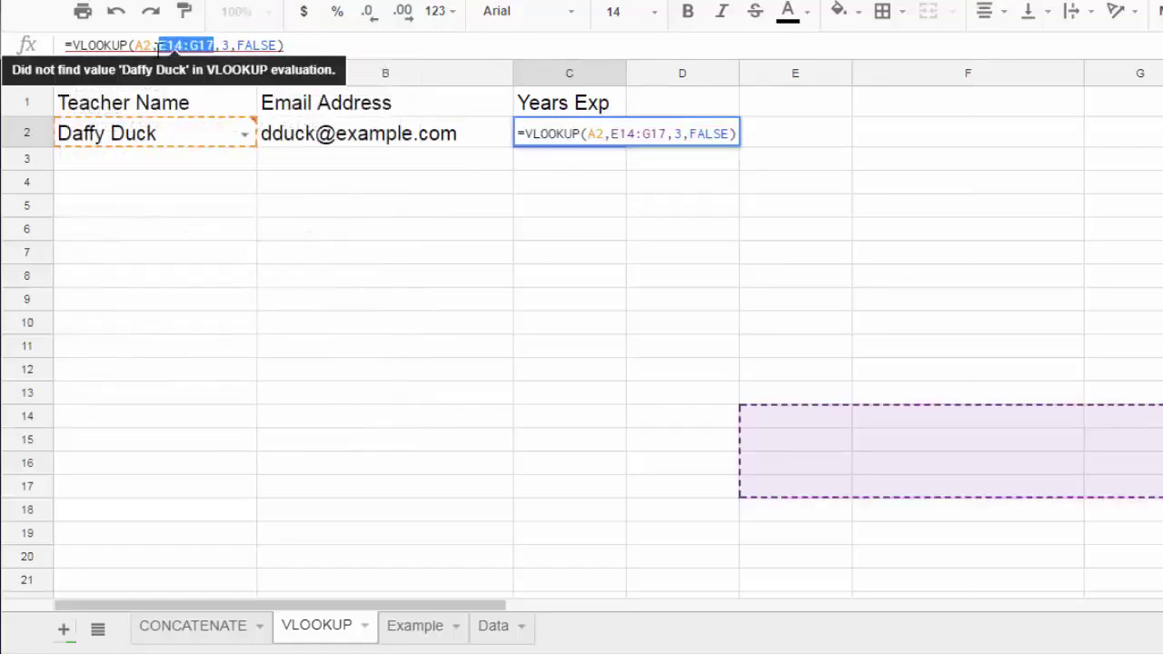
key(ctrl+v)
key(Return)
click(218, 135)
Set the A2 dropdown's data validation source to Data!A8:A11
click(331, 0)
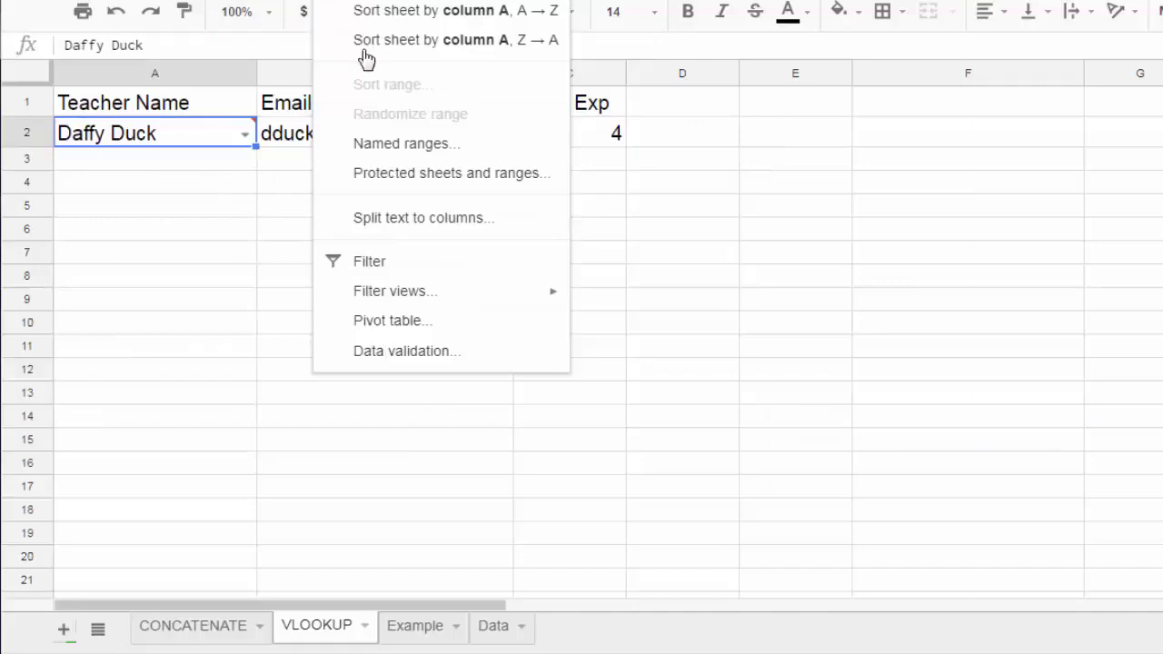
click(384, 353)
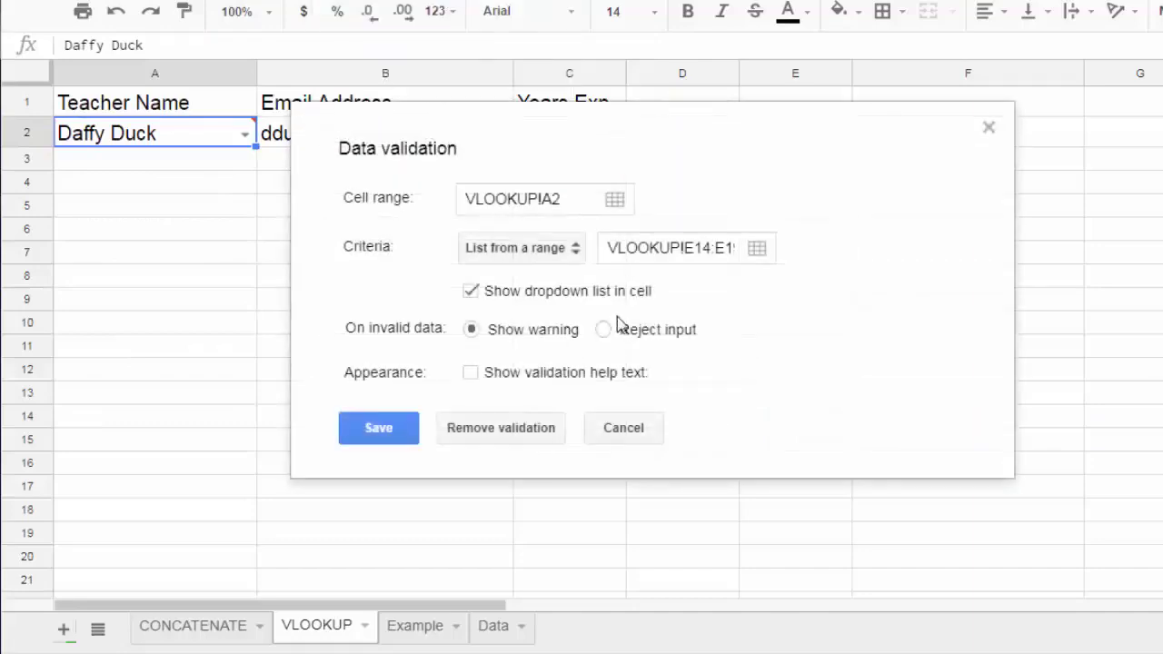
click(757, 252)
click(473, 636)
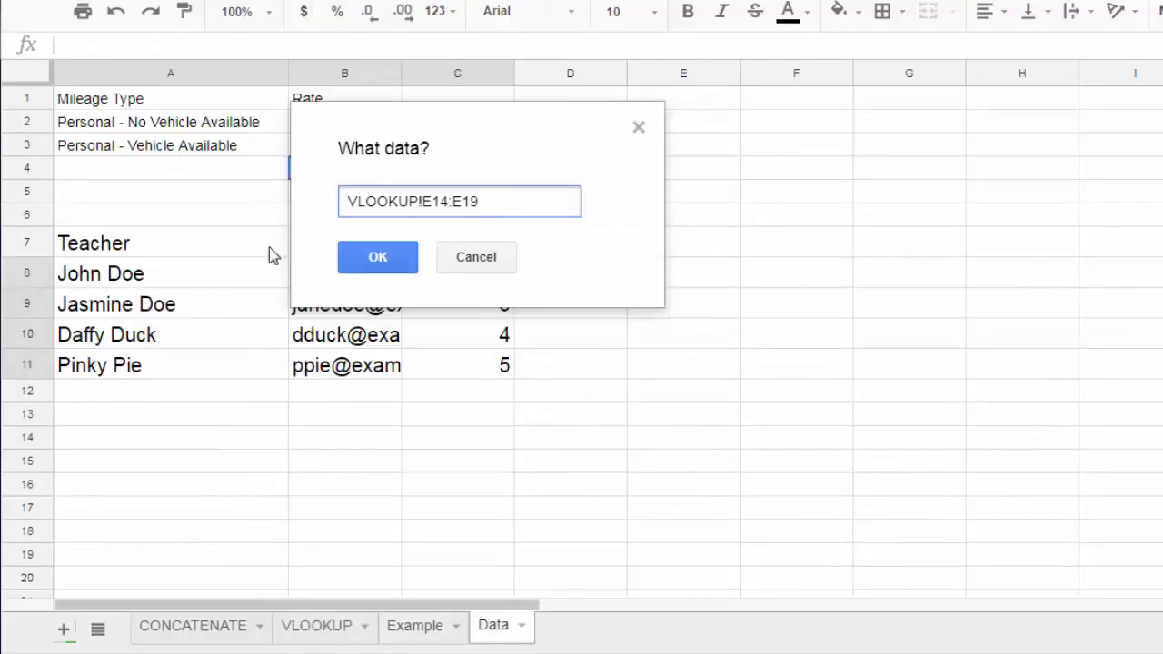
drag(118, 275, 174, 370)
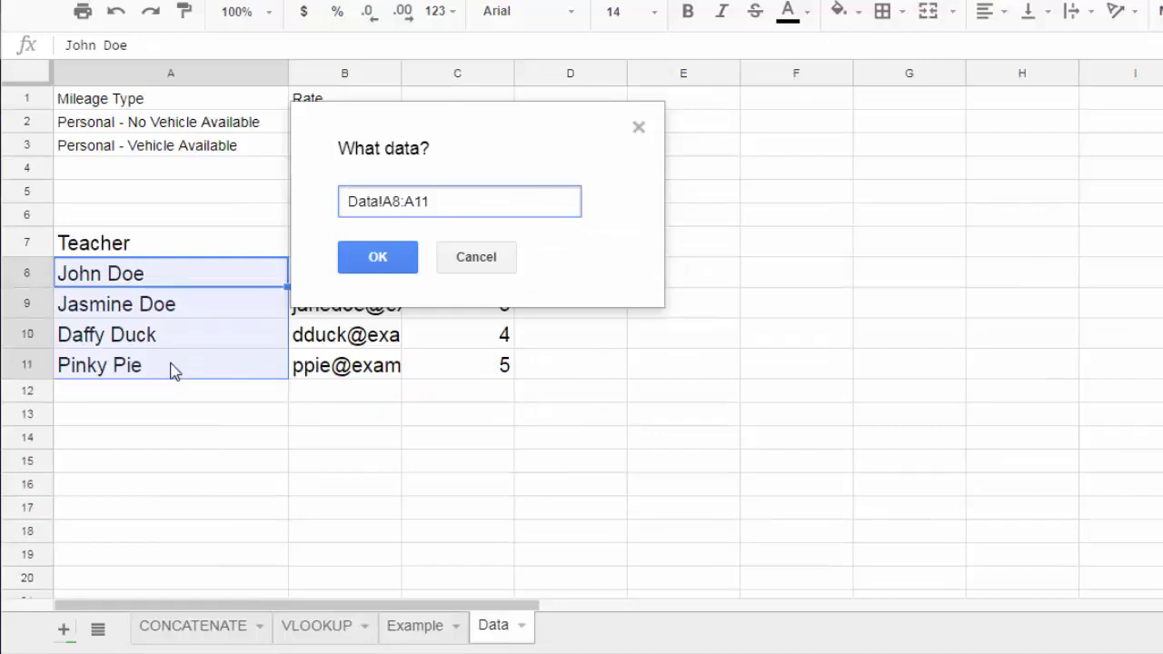
key(Return)
click(449, 431)
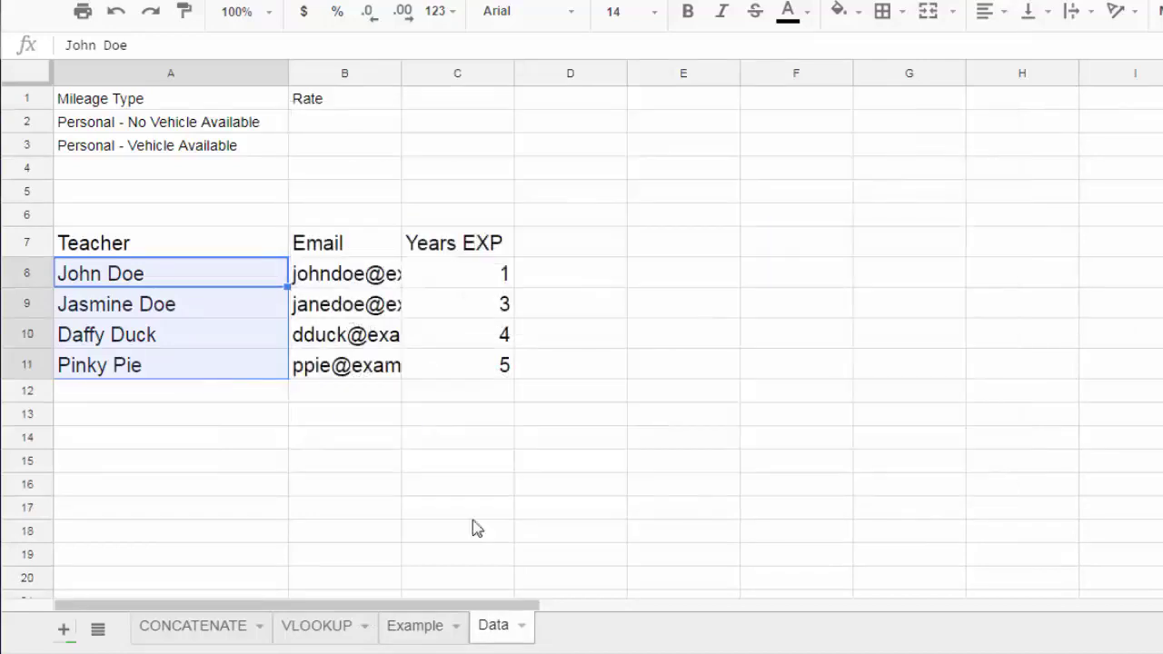
click(244, 636)
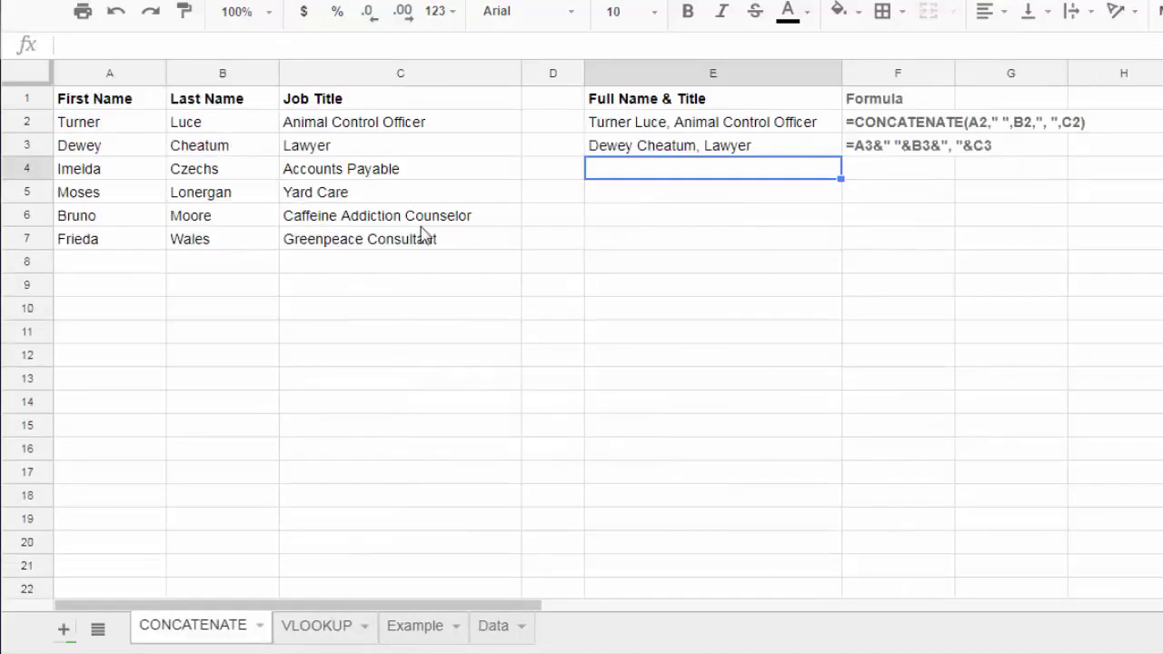
Choose Jasmine Doe in the A2 teacher dropdown, then view the Data sheet
click(318, 626)
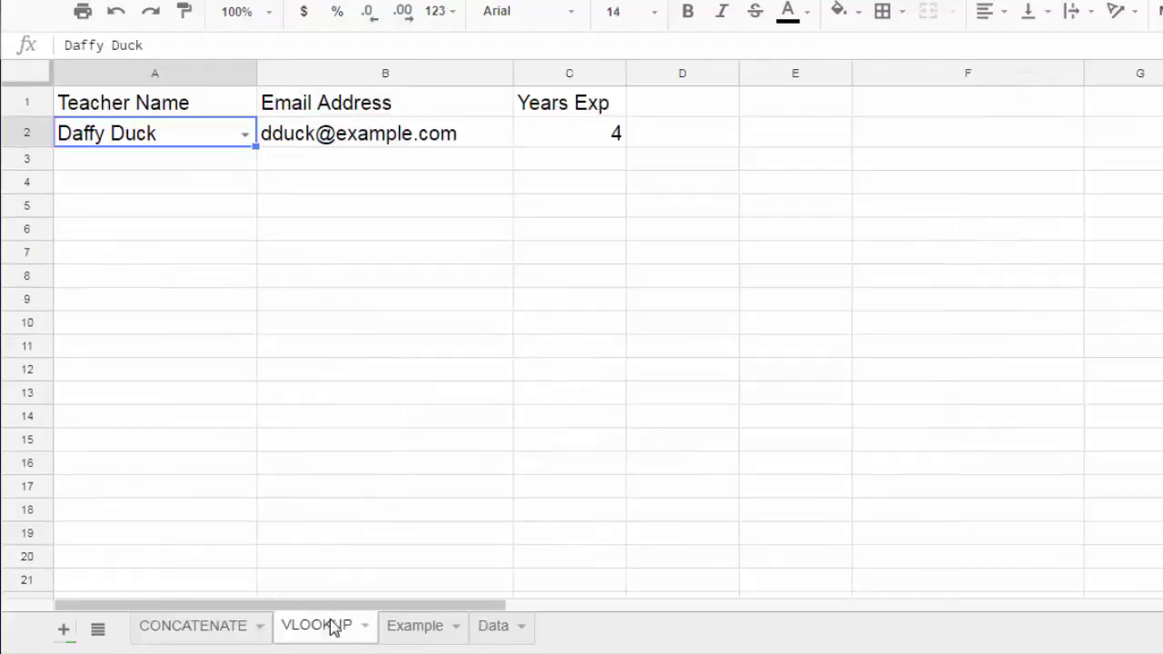
click(242, 133)
click(161, 221)
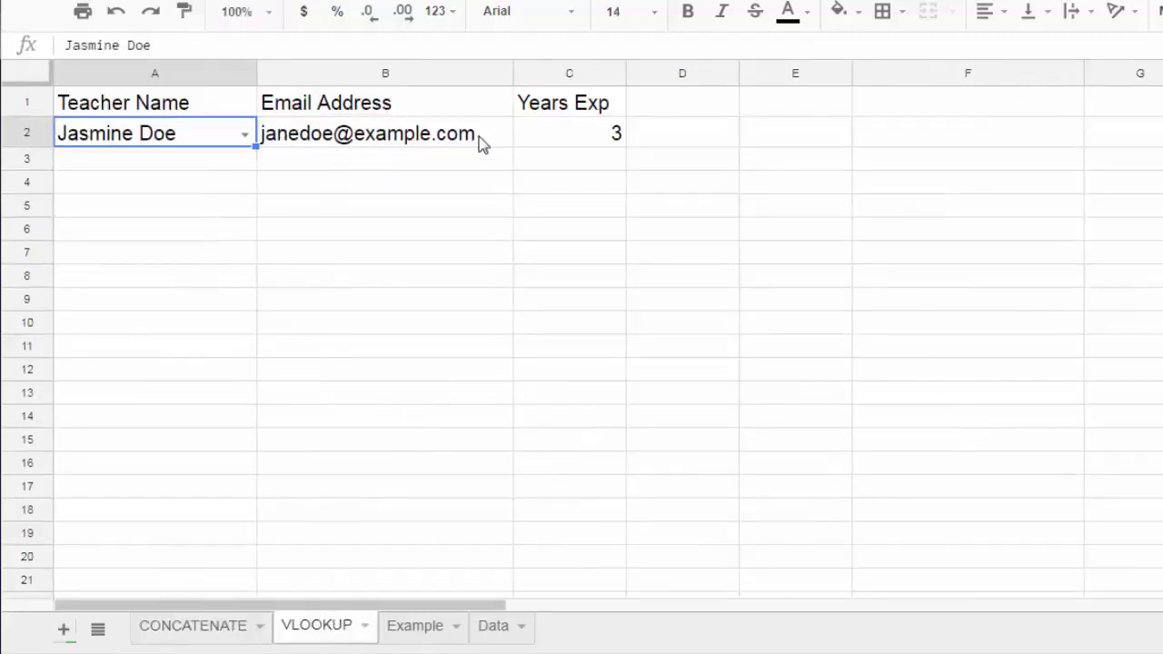
click(383, 369)
drag(175, 136, 434, 497)
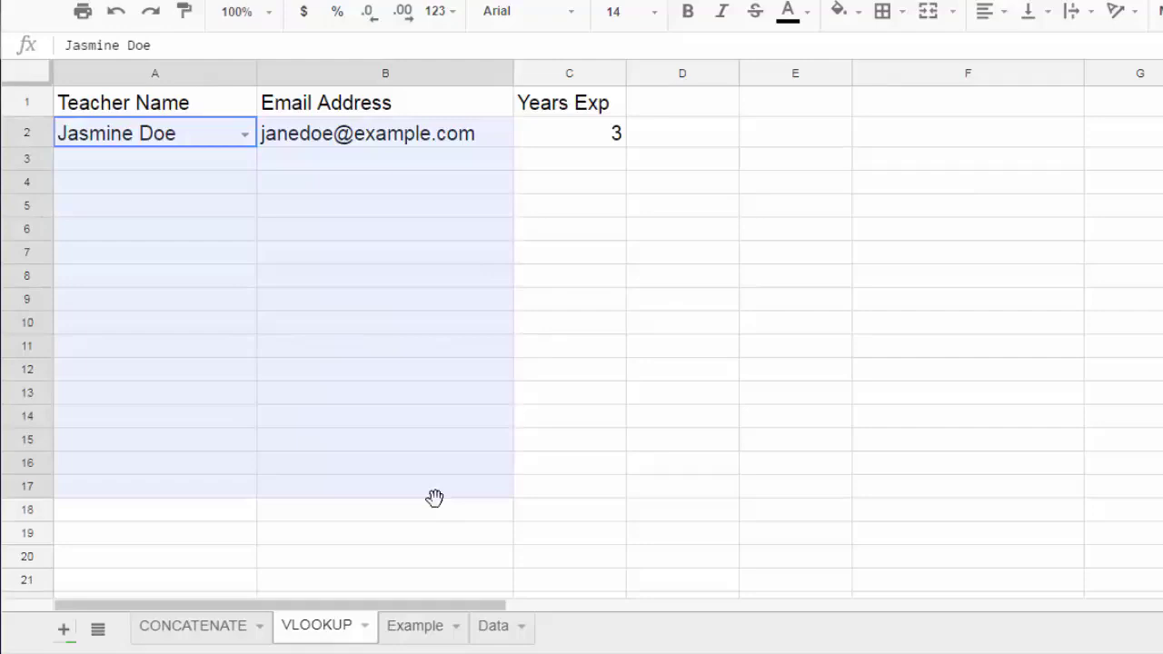
click(504, 629)
click(552, 278)
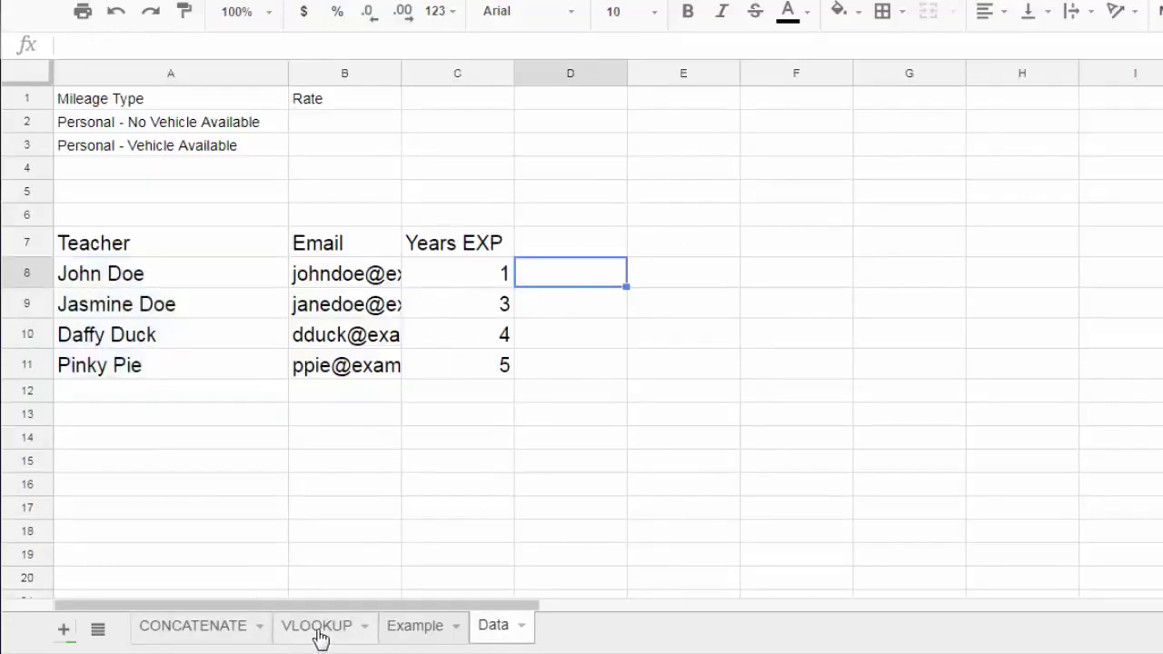
Hide the Data sheet and confirm it in the All Sheets list
click(318, 634)
click(525, 634)
click(522, 631)
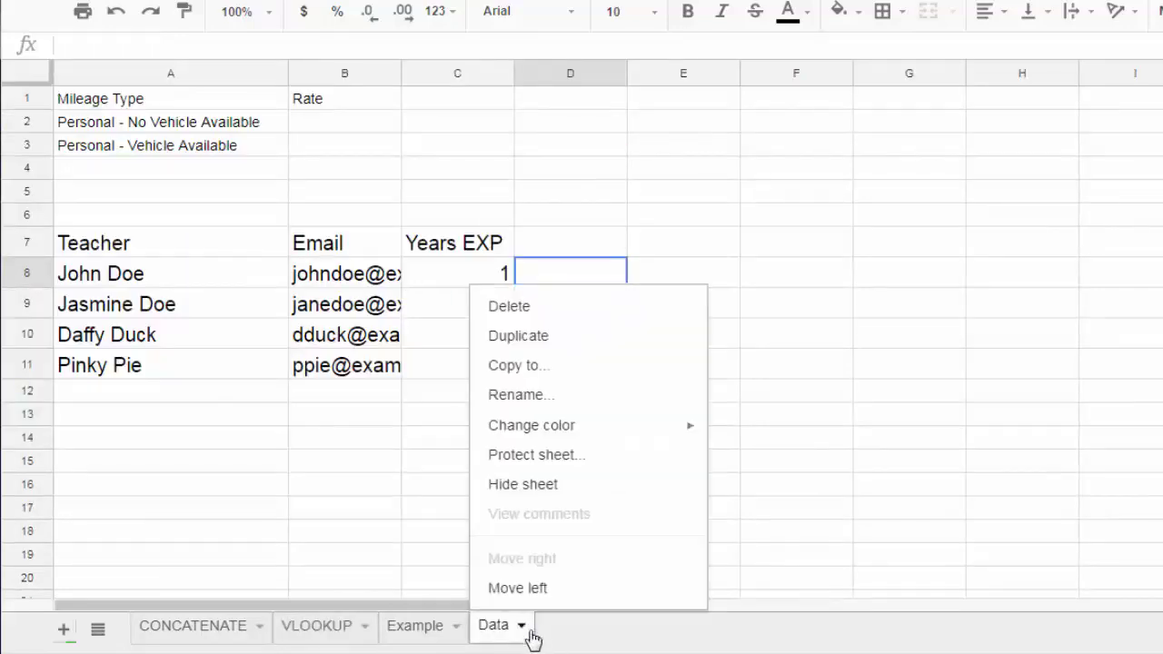
click(527, 486)
click(336, 632)
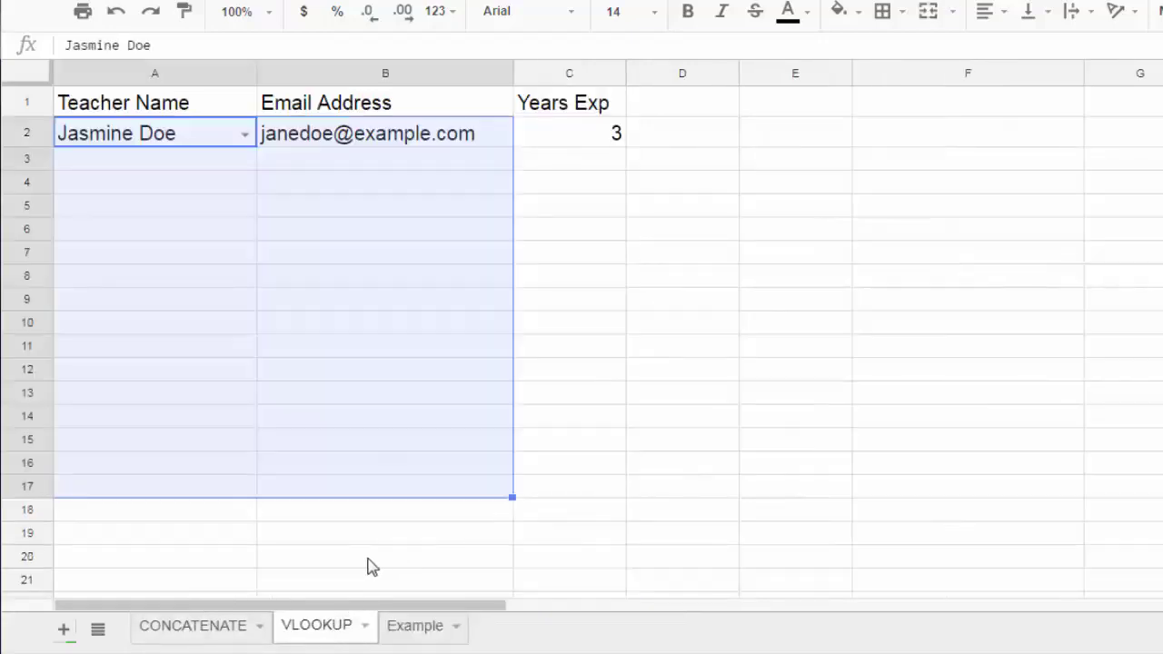
click(98, 631)
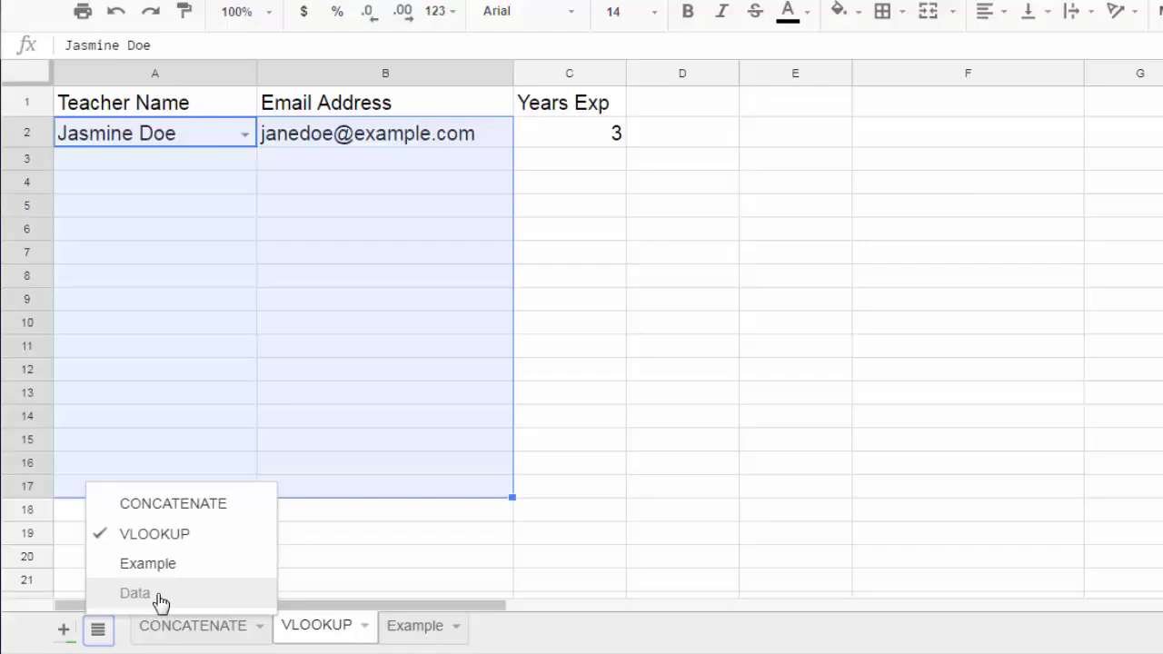
click(486, 638)
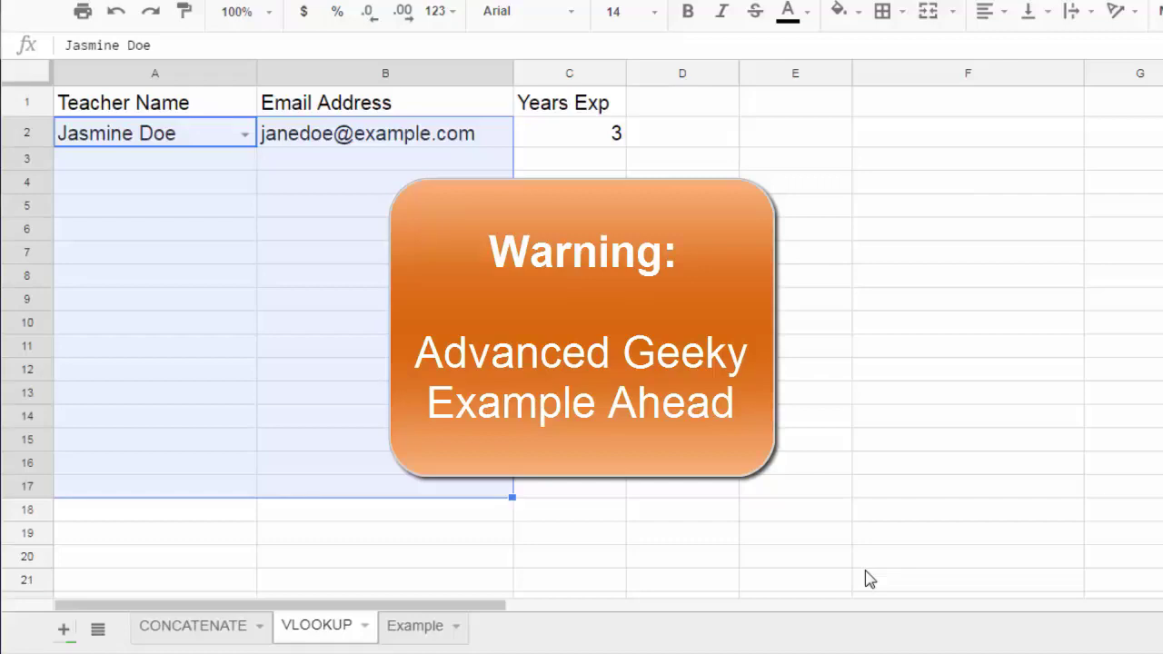
click(682, 229)
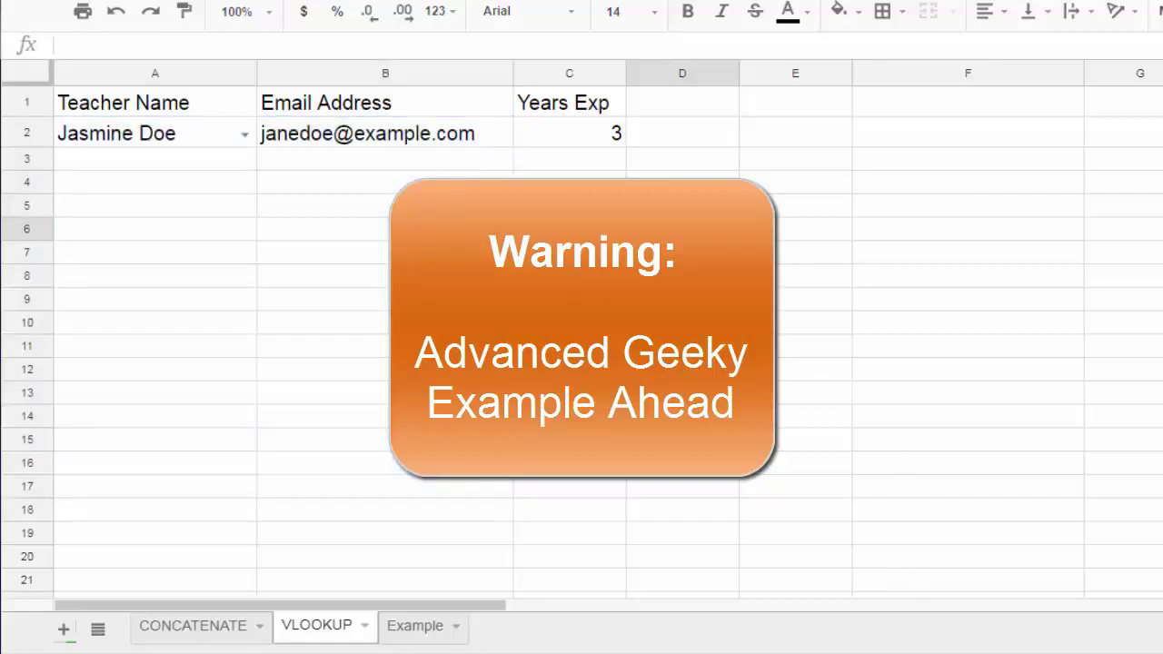
click(808, 208)
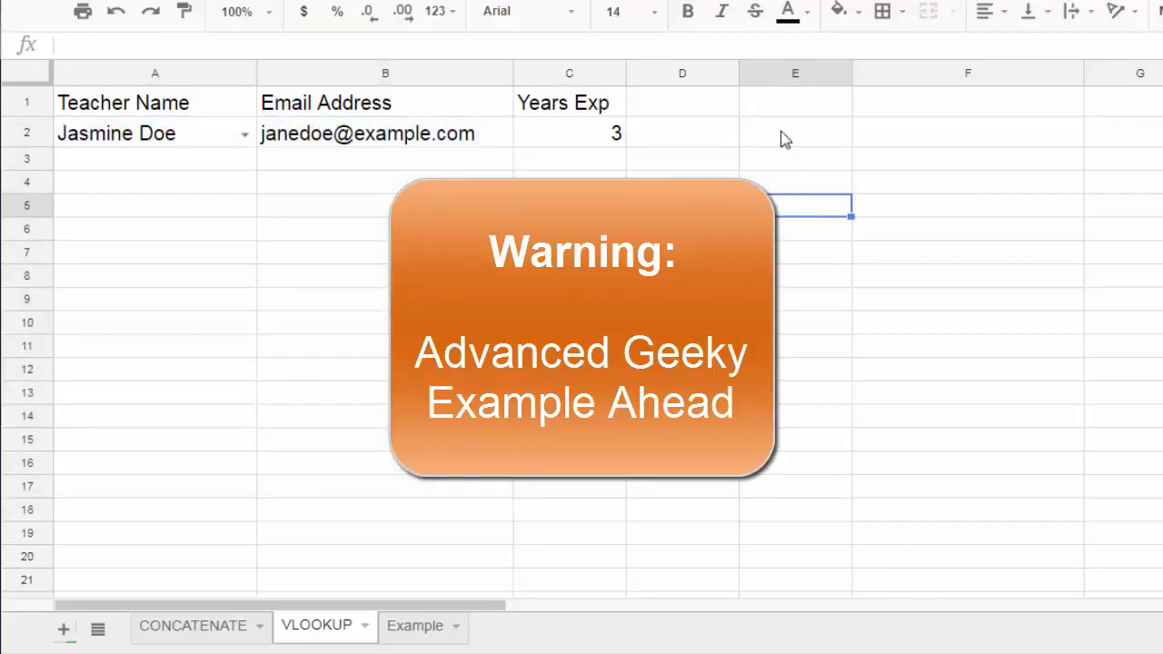
click(696, 133)
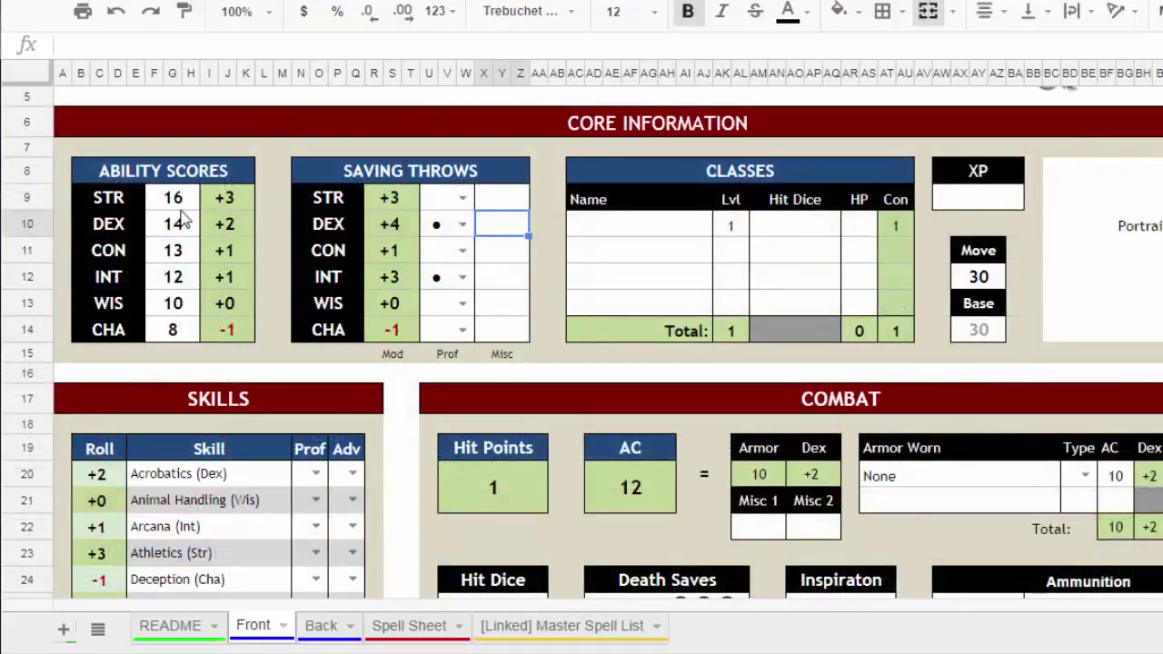
click(234, 206)
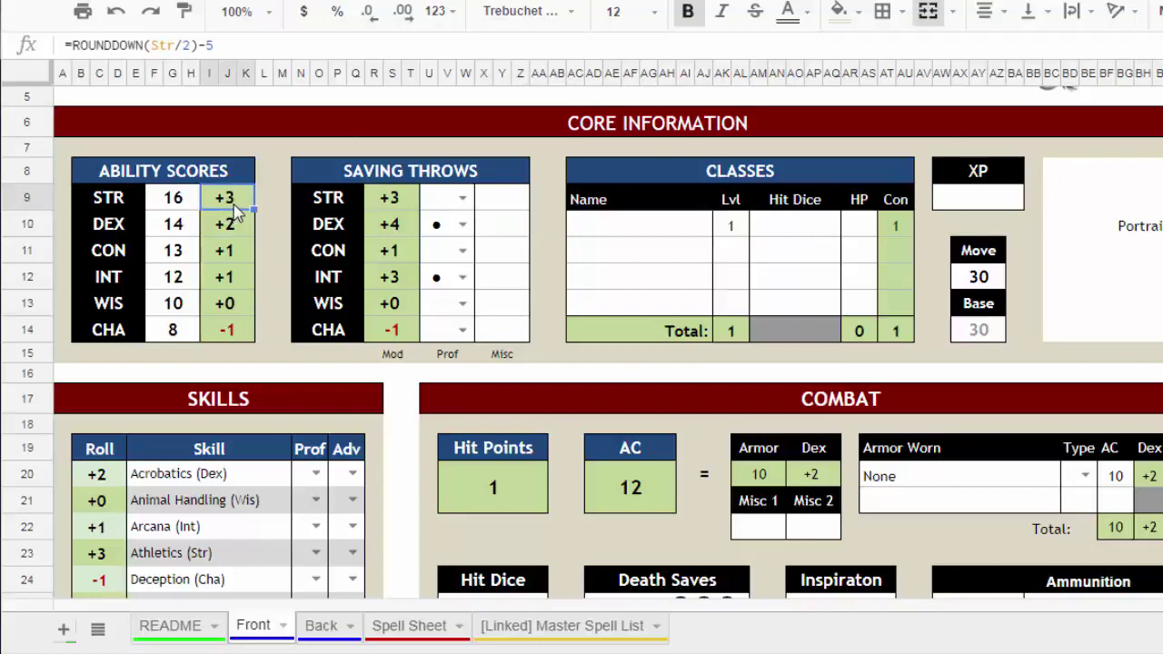
click(182, 206)
click(179, 229)
click(177, 255)
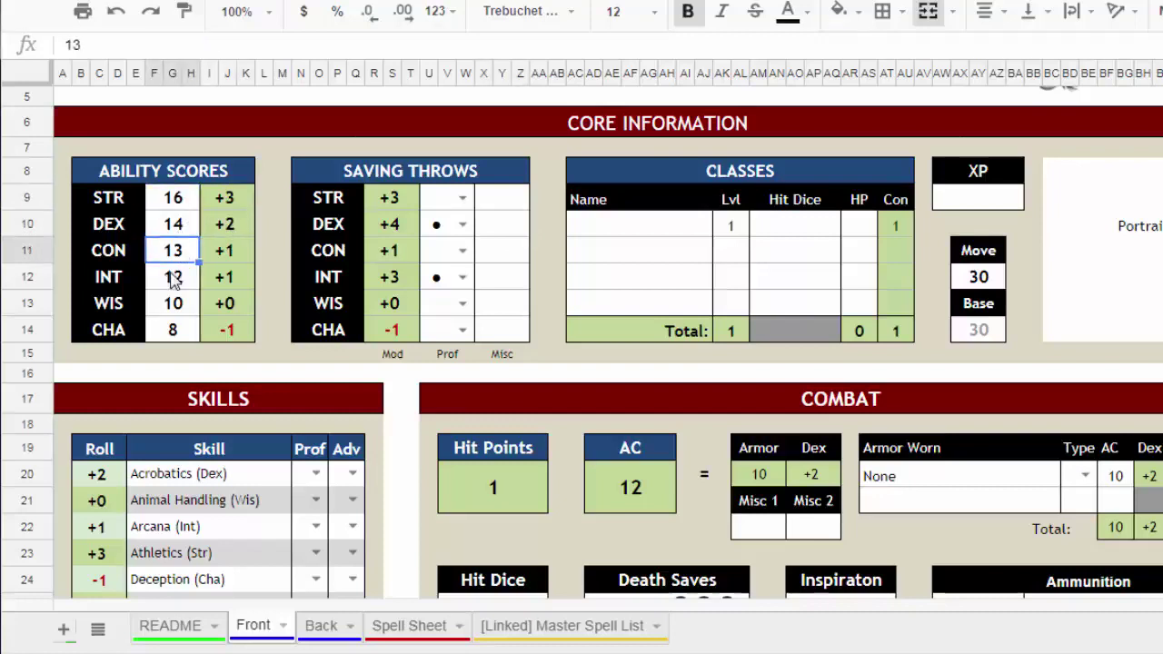
click(173, 278)
click(174, 307)
click(180, 334)
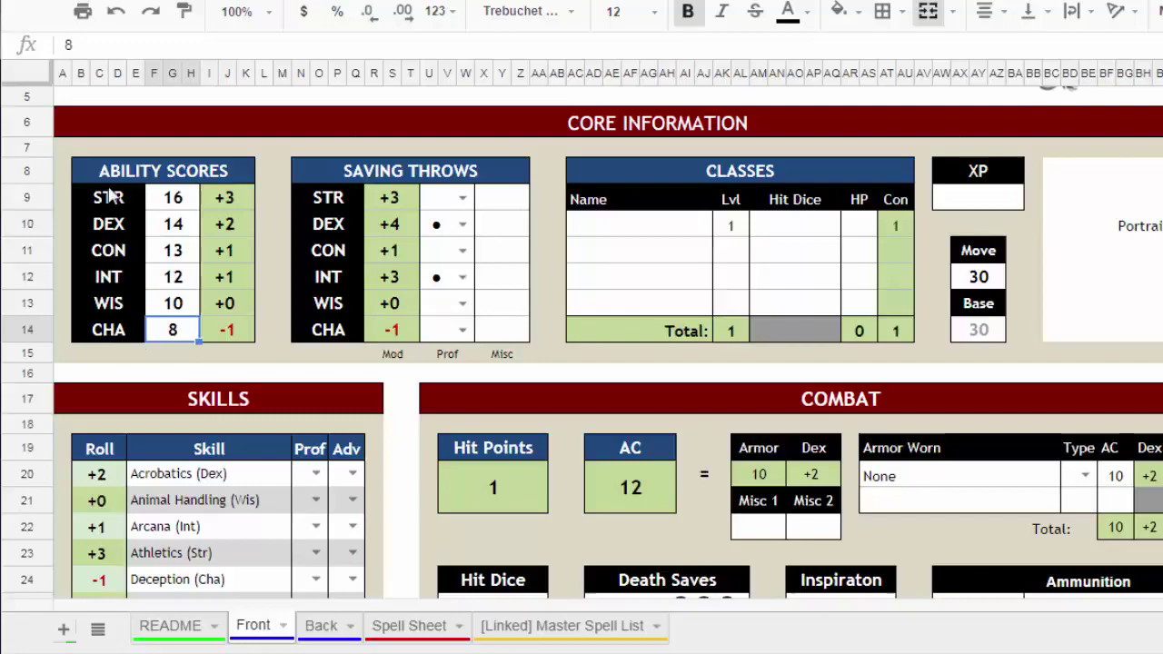
click(186, 204)
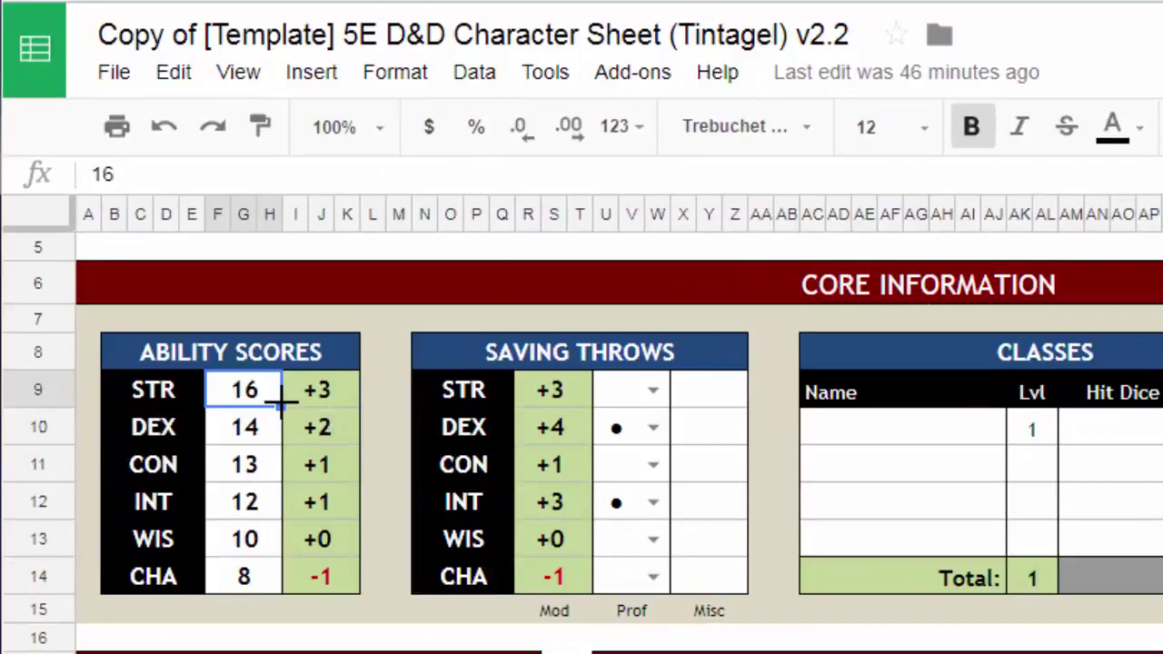
click(319, 403)
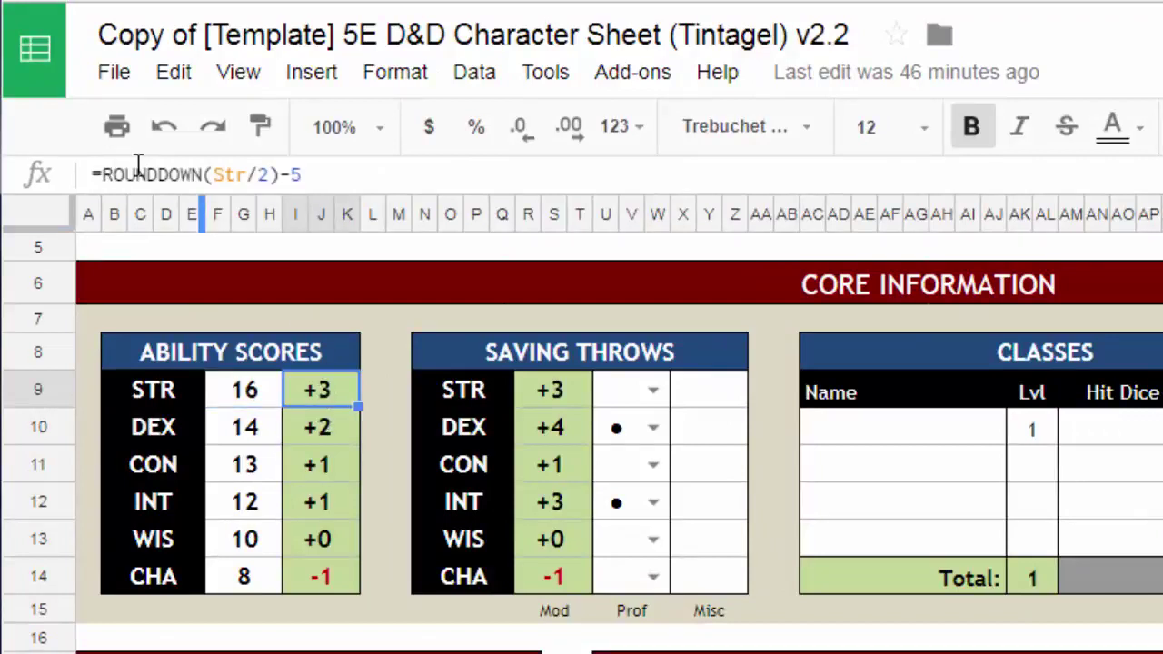
click(279, 393)
text(18)
key(Return)
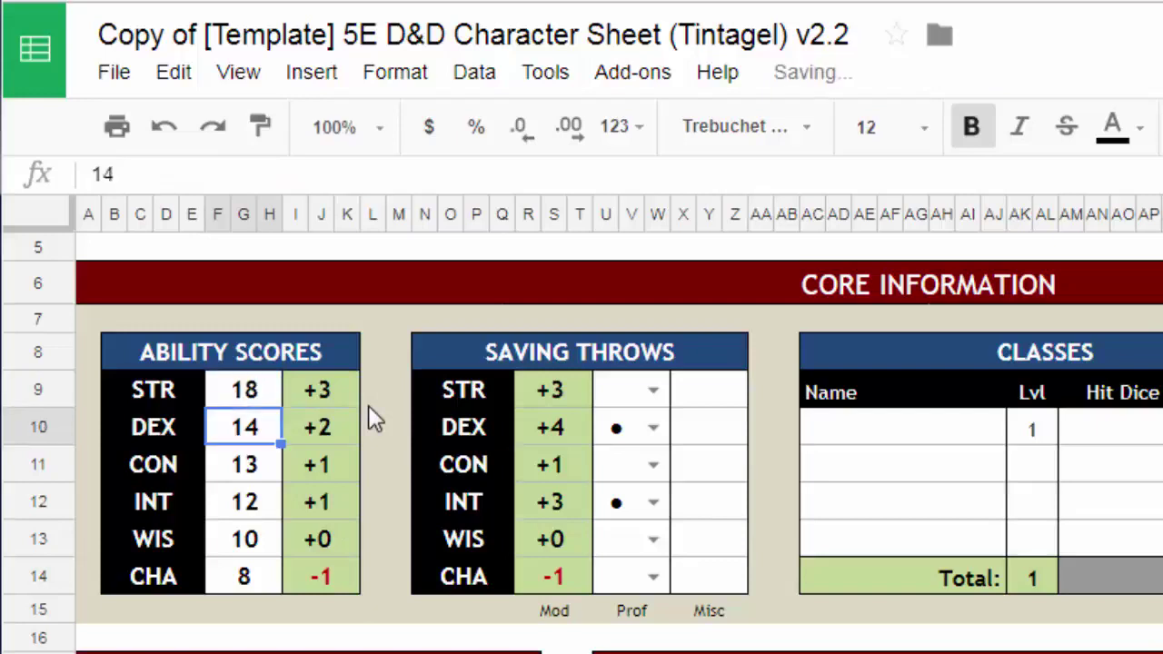
click(248, 402)
text(20)
key(Return)
click(247, 401)
text(13)
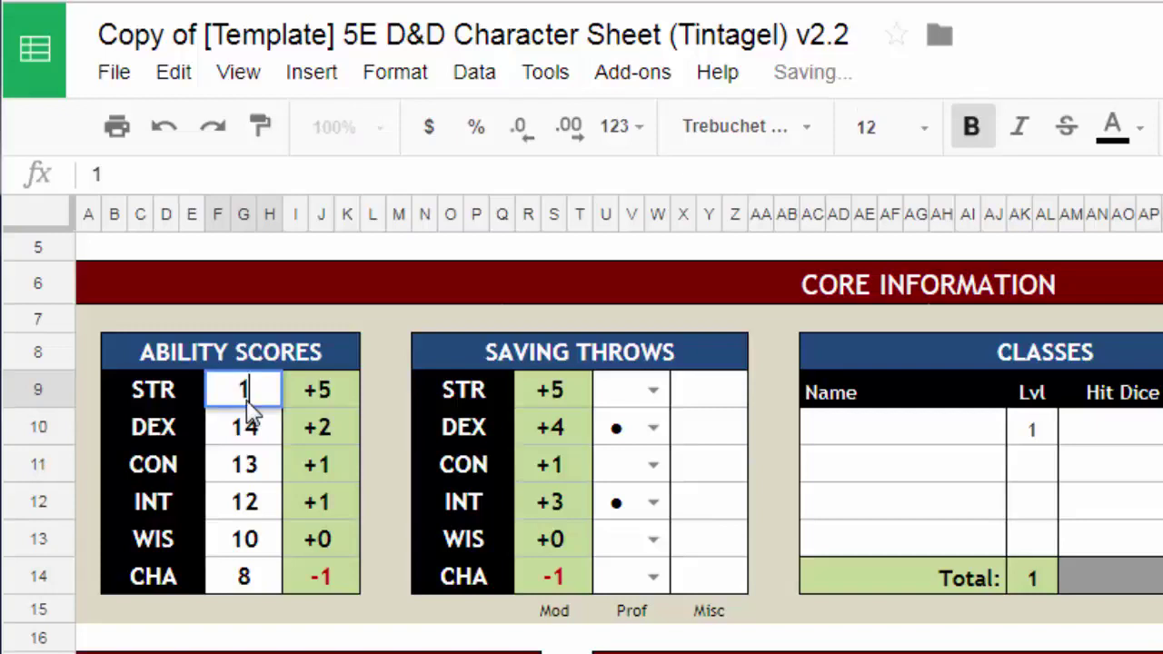
key(Return)
click(247, 402)
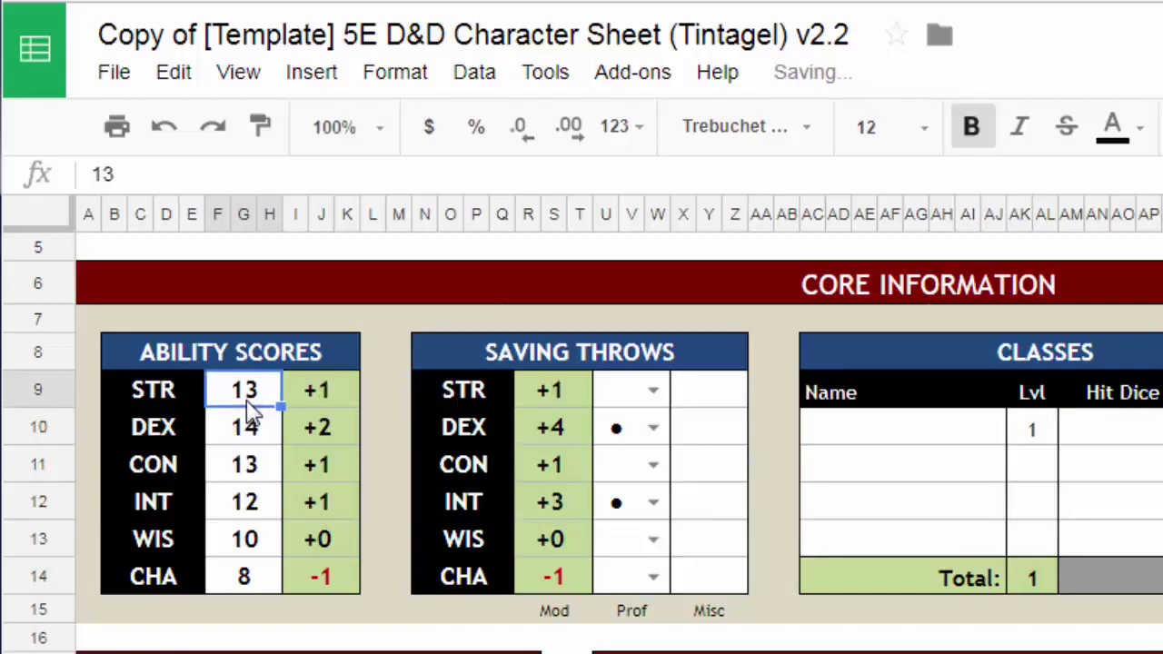
text(16)
key(Return)
click(318, 390)
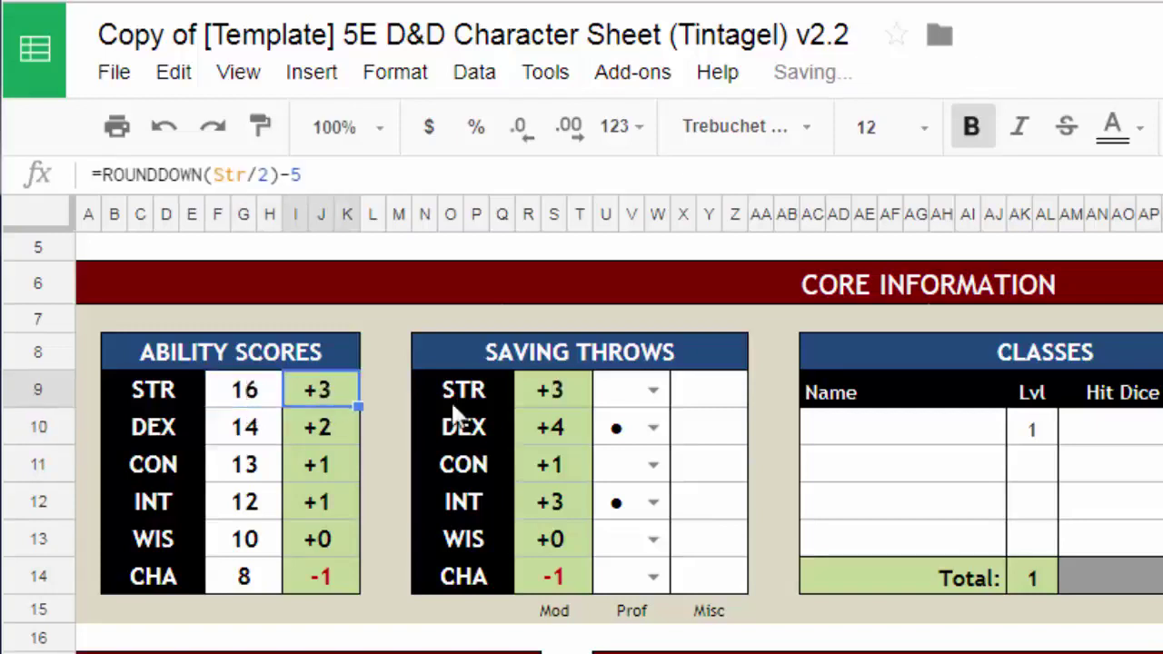
click(563, 400)
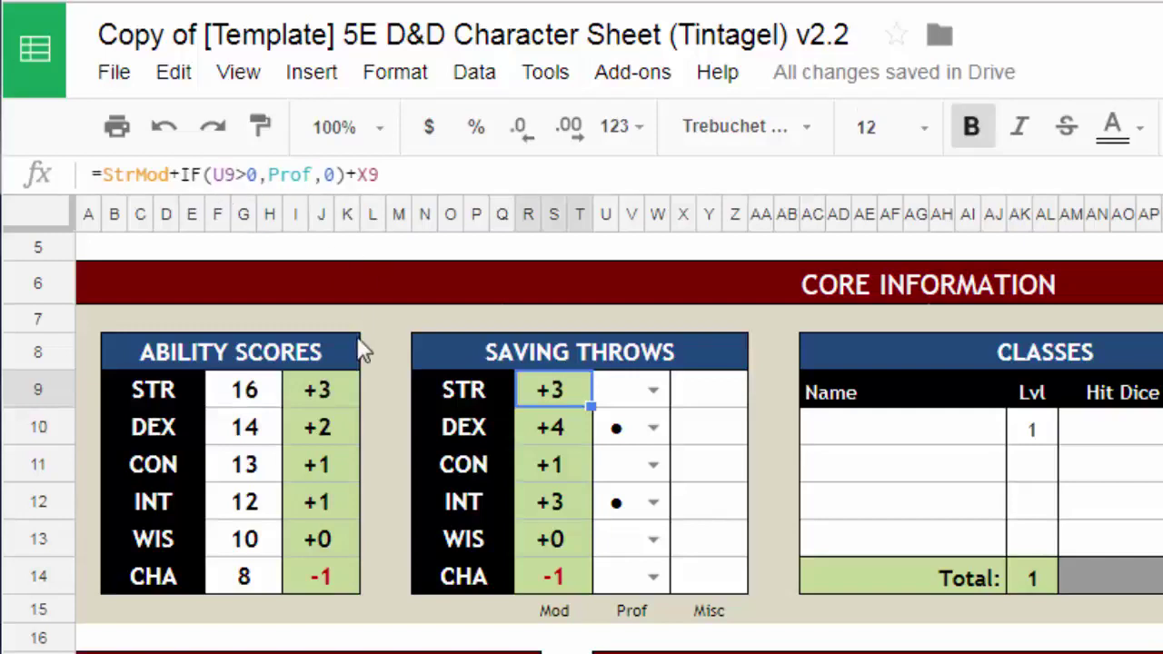
Set the STR save Prof dropdown to • and review its =StrMod+IF(U9>0,Prof,0)+X9 formula
click(241, 389)
click(654, 389)
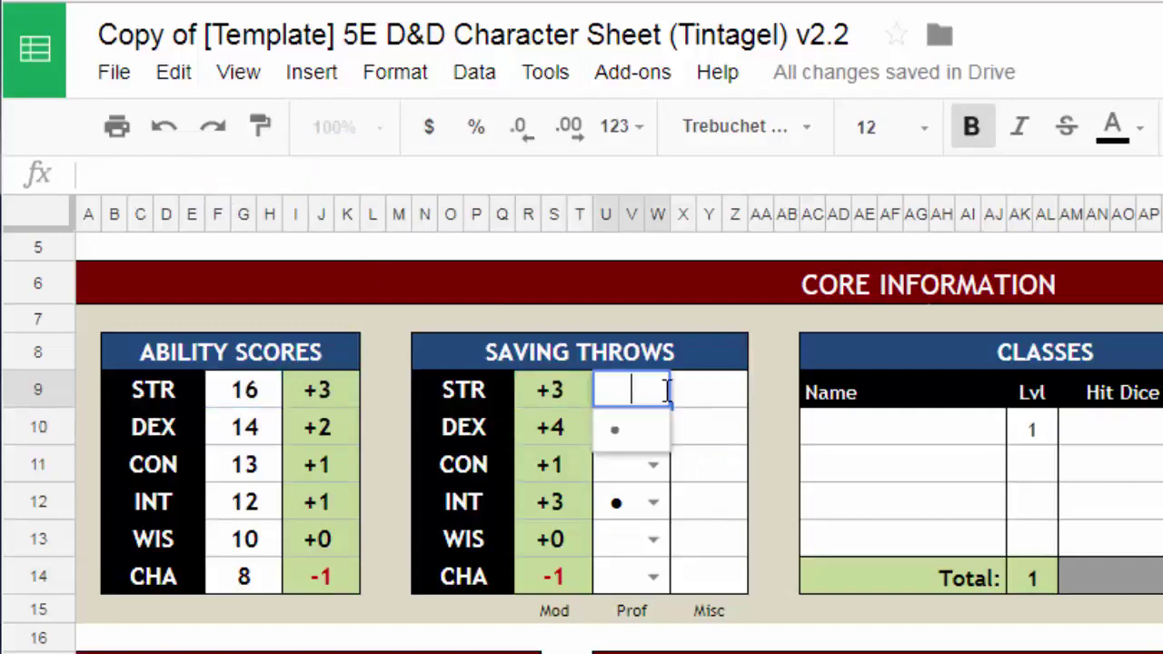
click(625, 445)
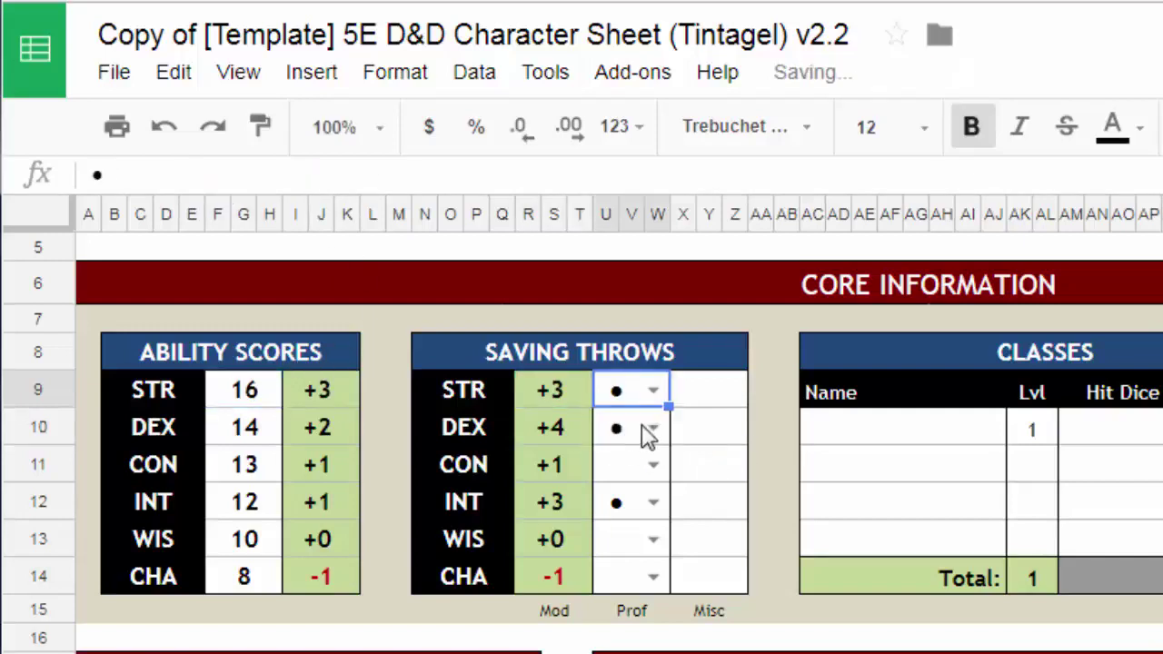
click(568, 405)
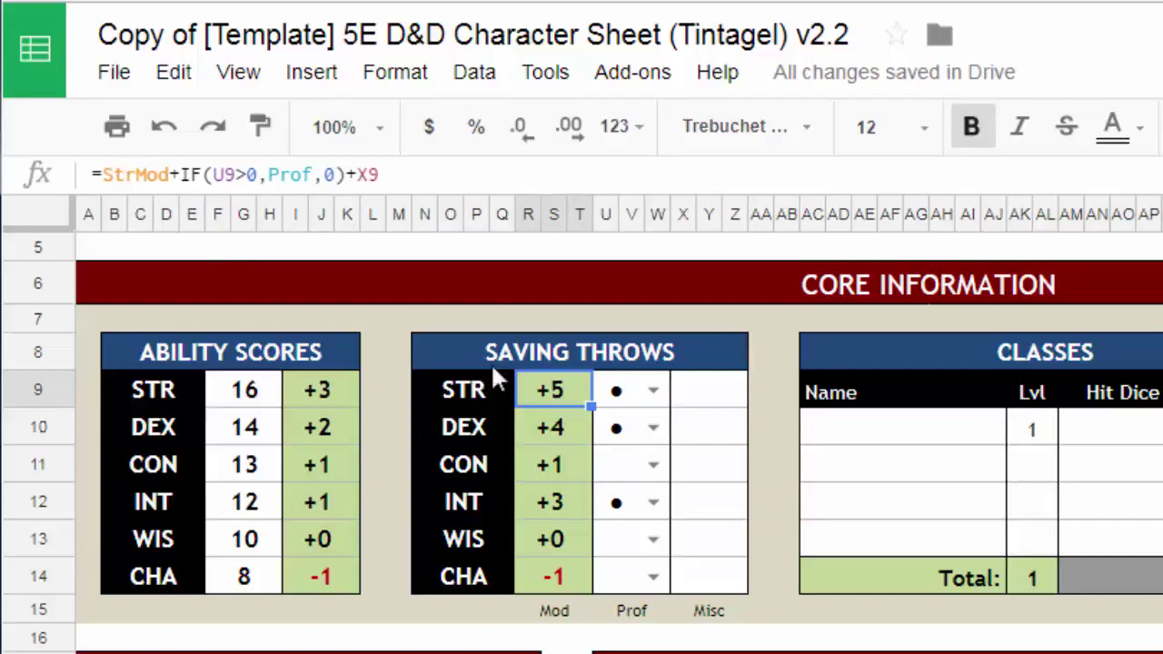
click(333, 385)
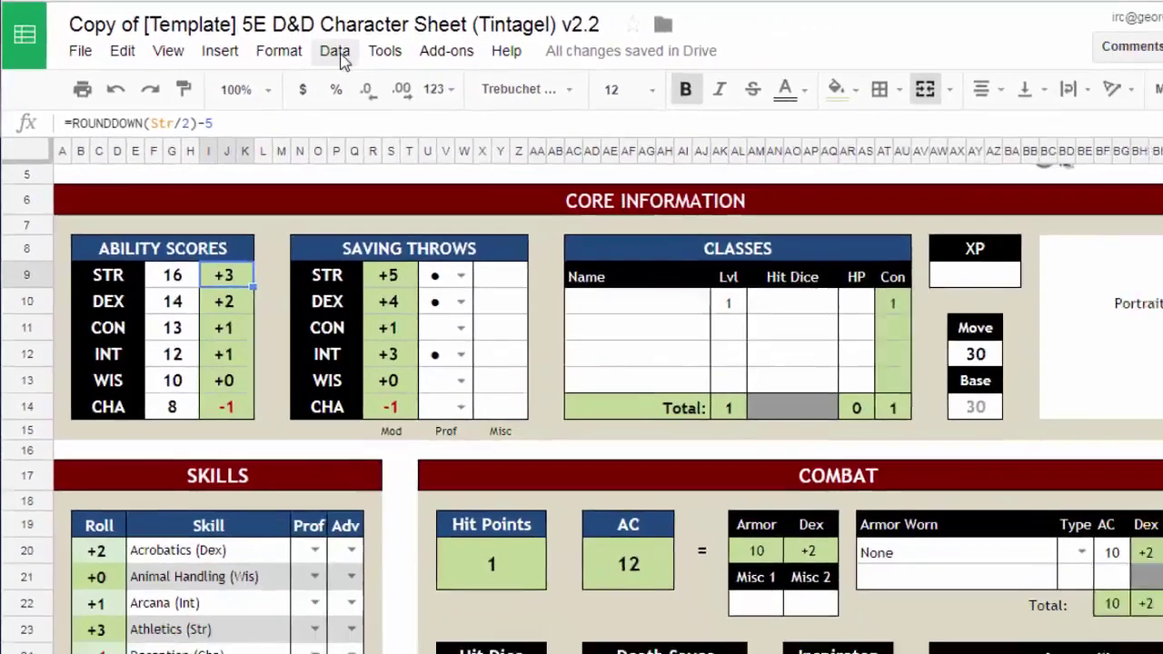
click(475, 71)
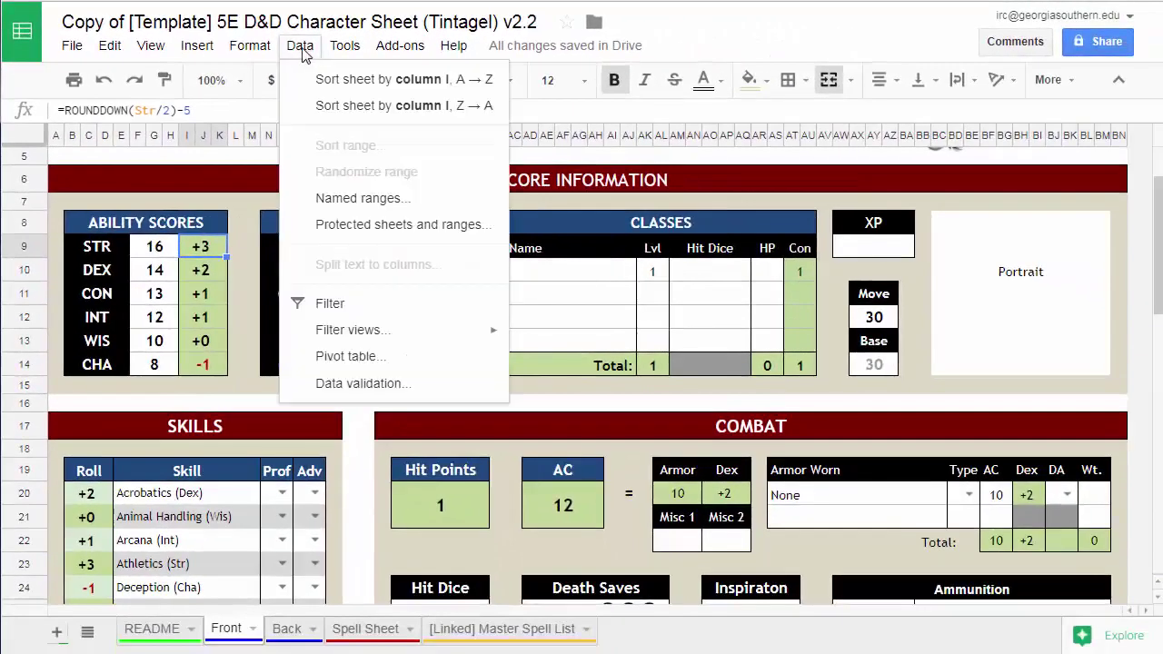
Show the Named ranges panel and compare StrMod with the STR save formula
click(385, 200)
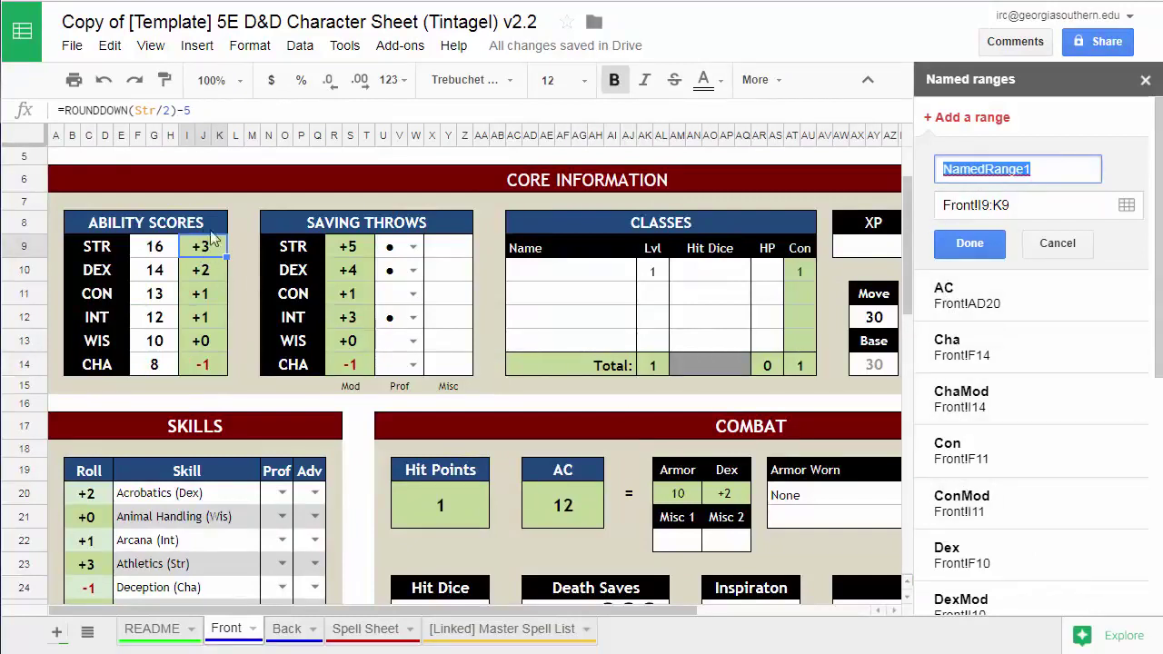
scroll(977, 509, down, 5)
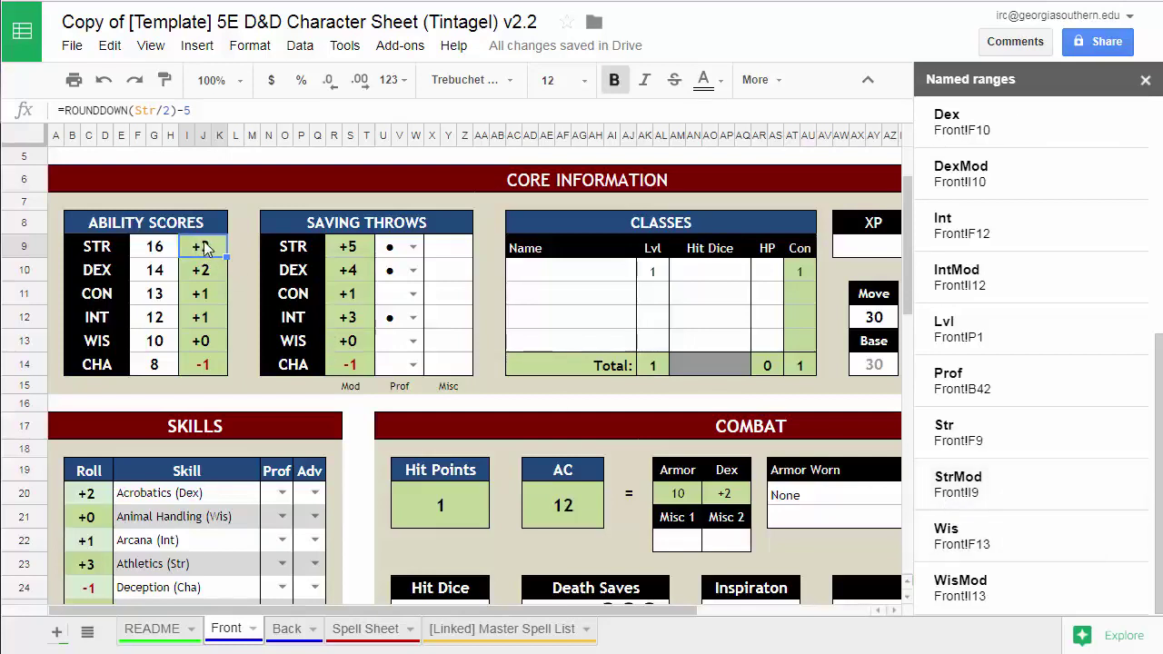
click(433, 246)
click(355, 255)
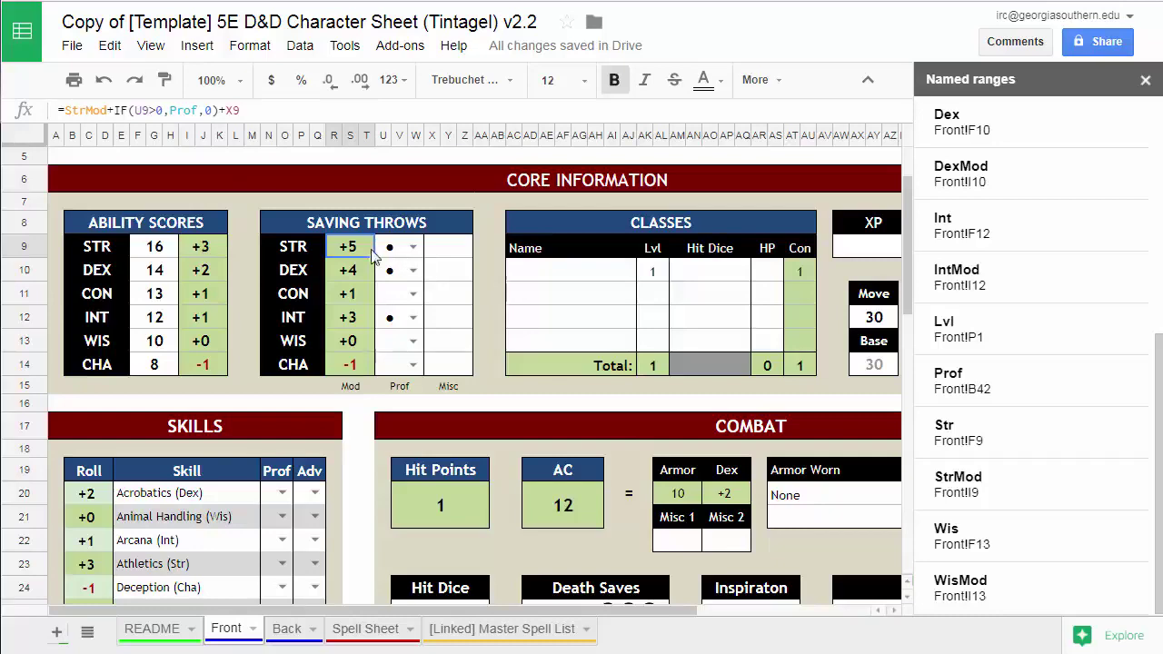
scroll(221, 336, down, 6)
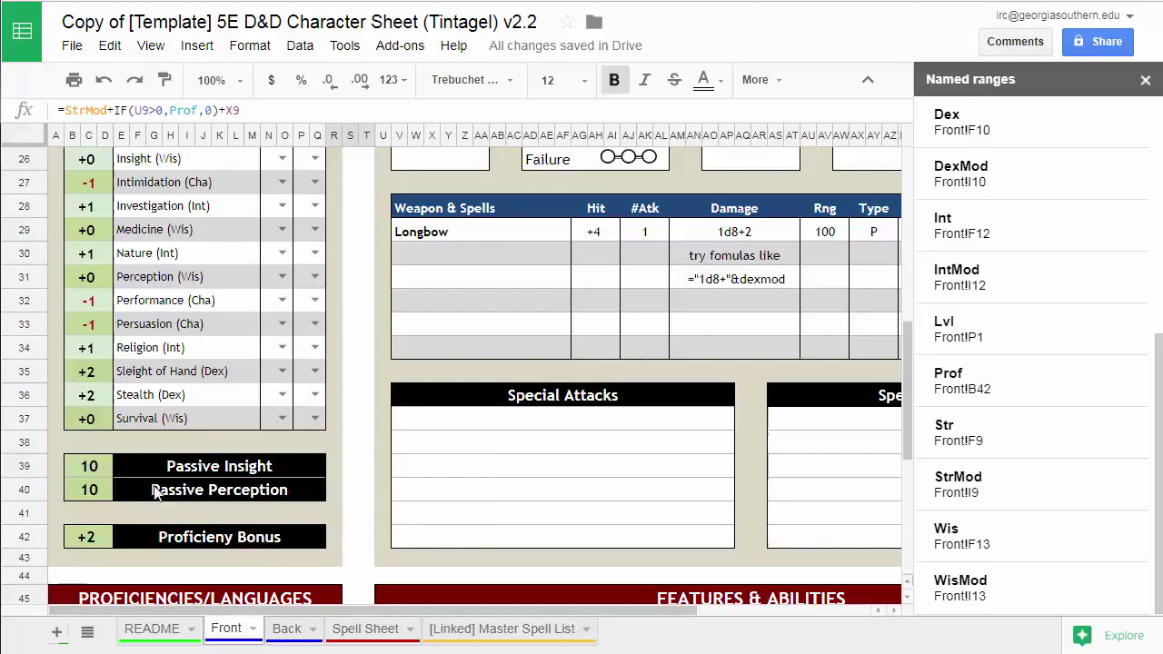
Enter 1 as the STR save misc bonus in X9 and reselect • proficiency
scroll(250, 349, up, 7)
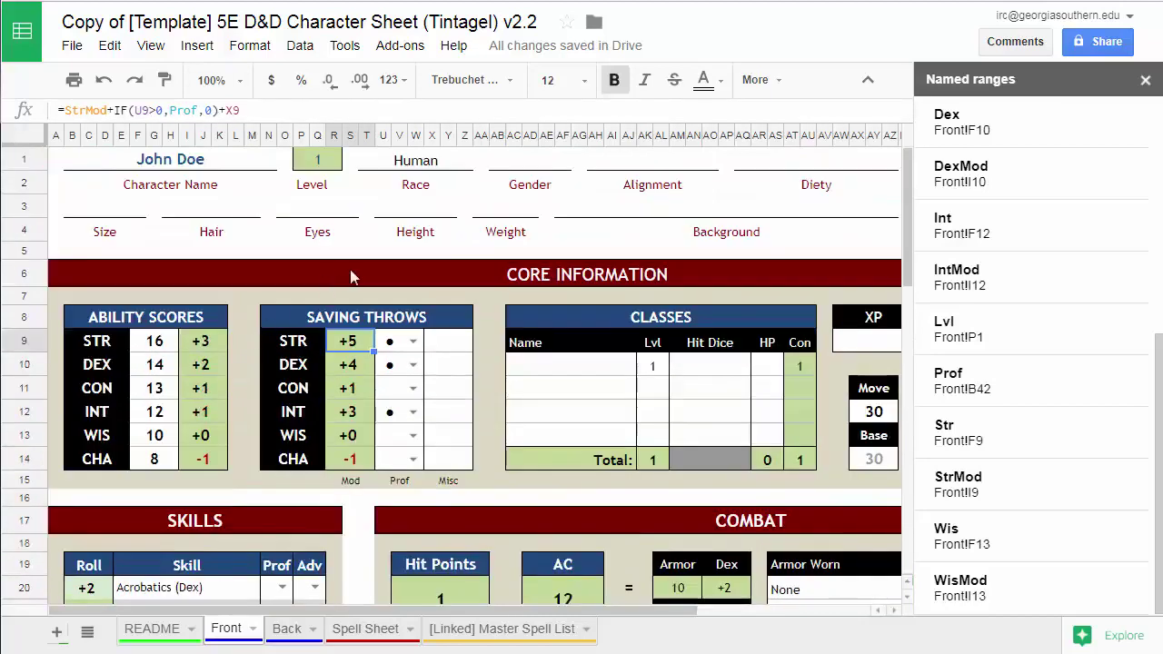
click(443, 351)
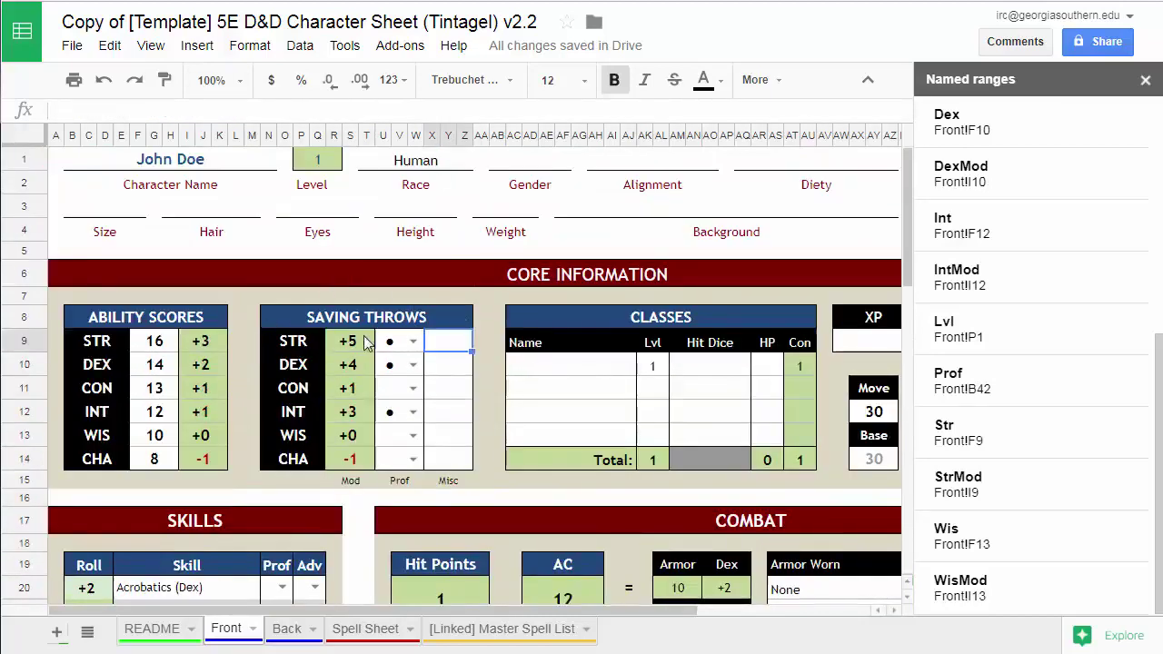
text(1)
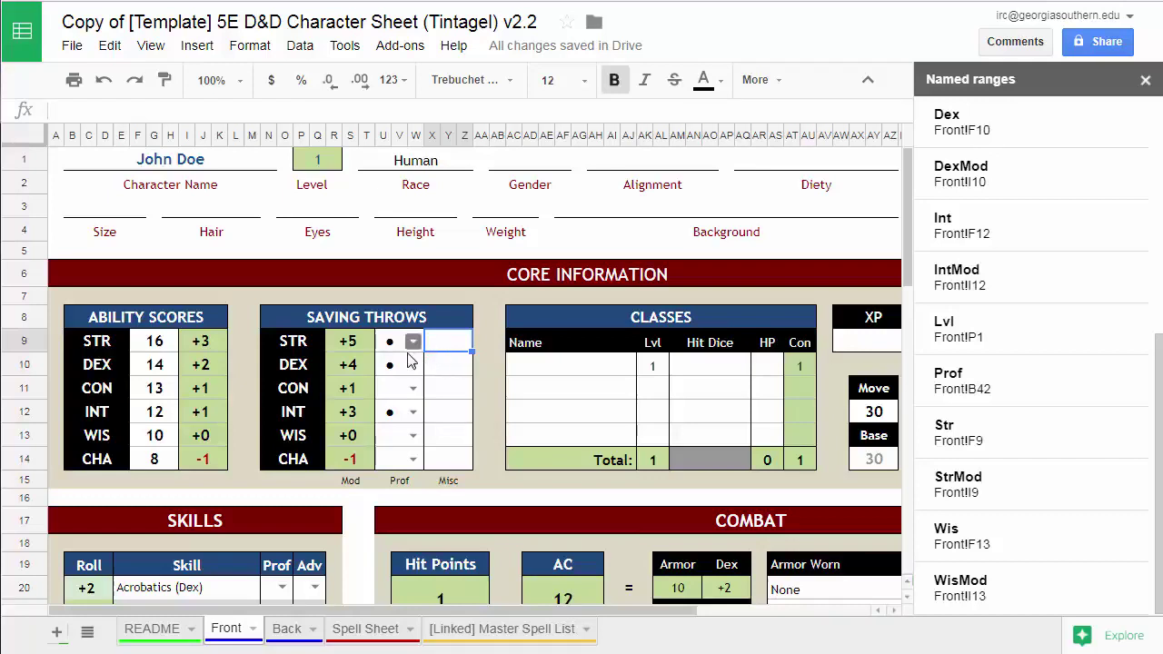
click(394, 345)
key(Delete)
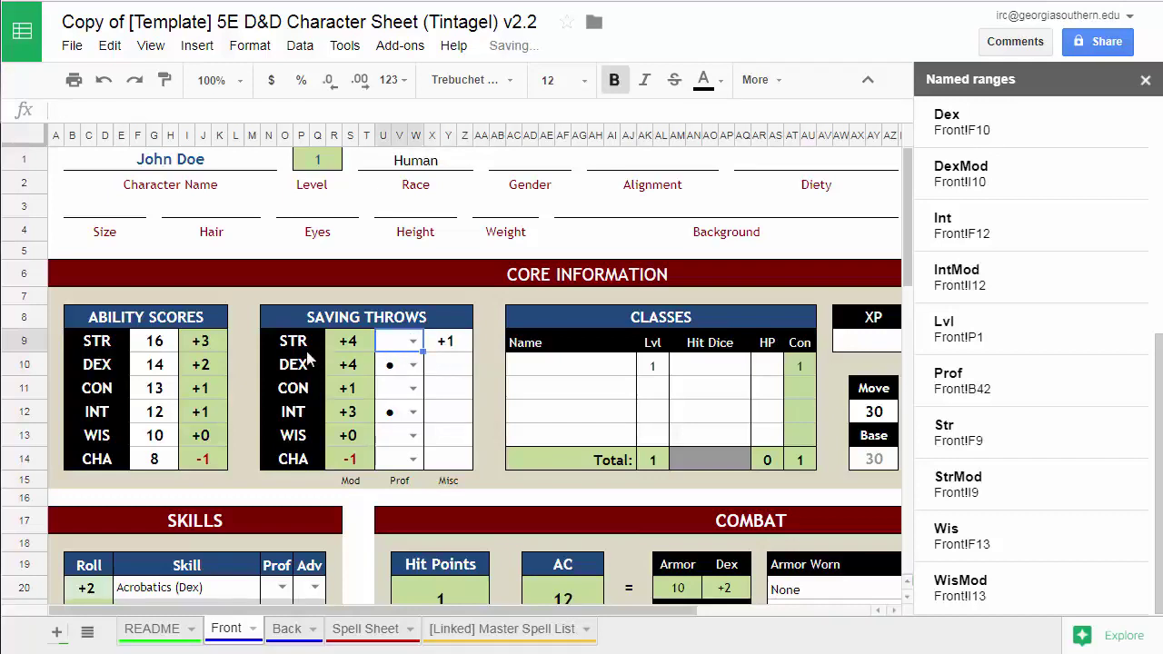
click(457, 352)
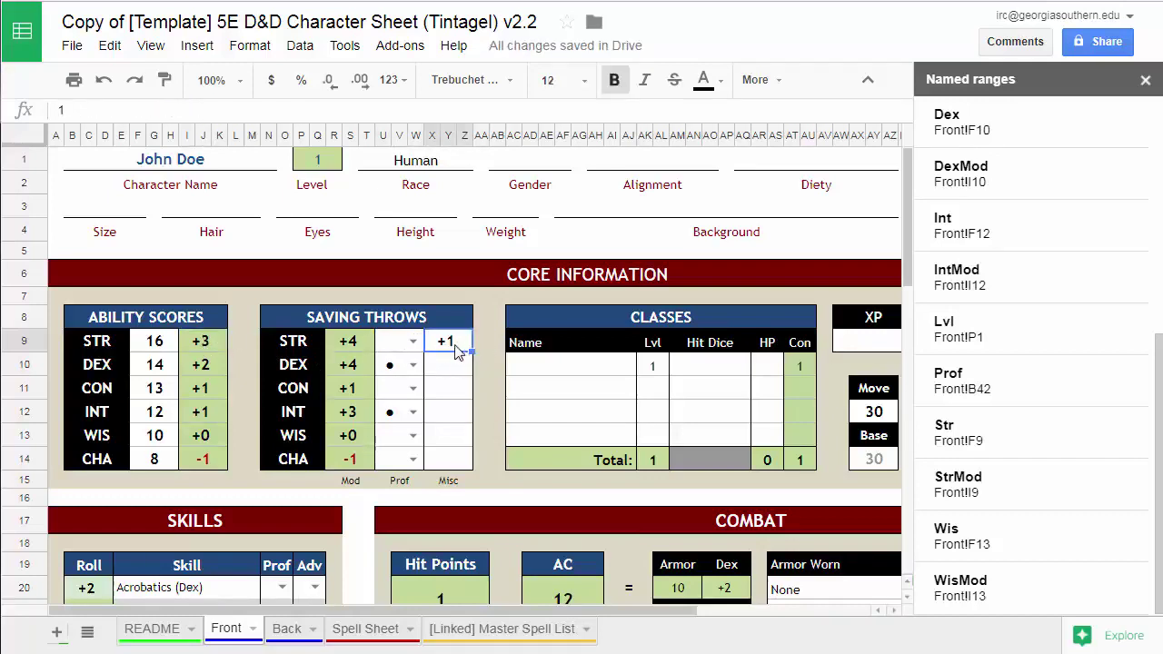
click(414, 342)
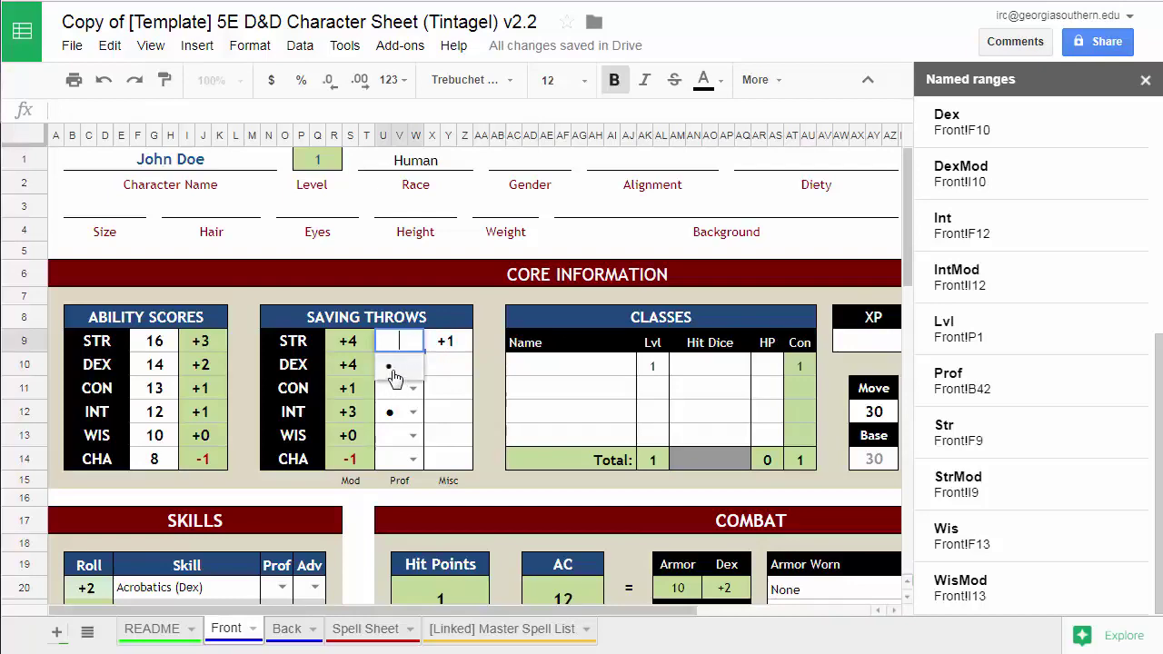
click(393, 367)
scroll(107, 543, down, 10)
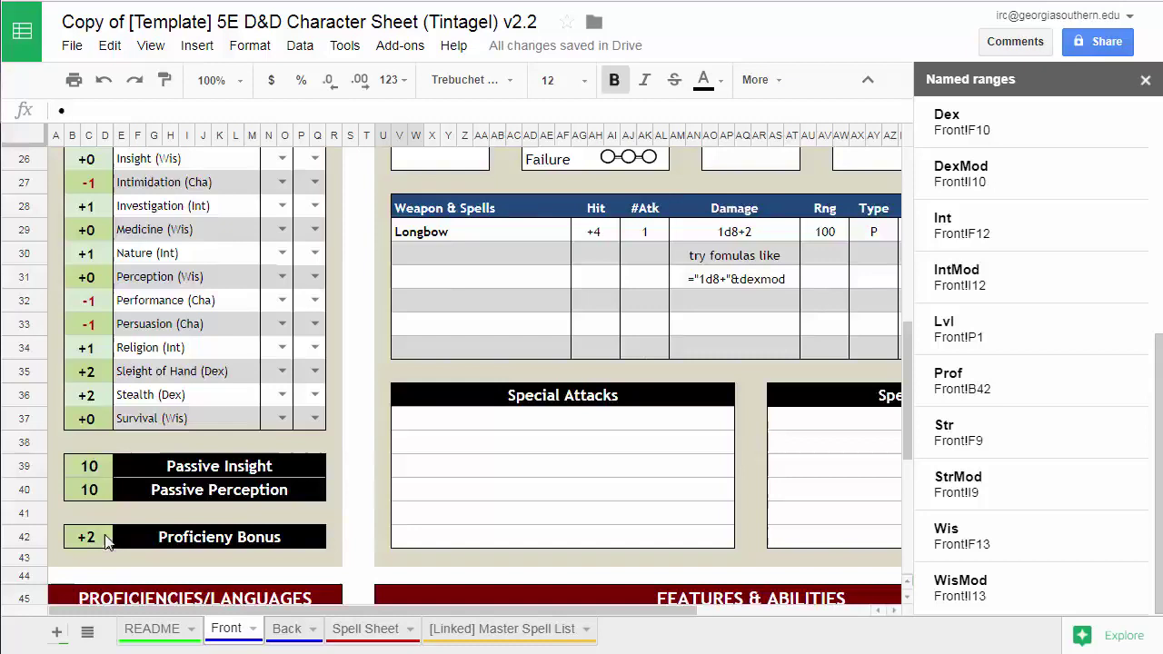
scroll(105, 539, up, 6)
click(98, 385)
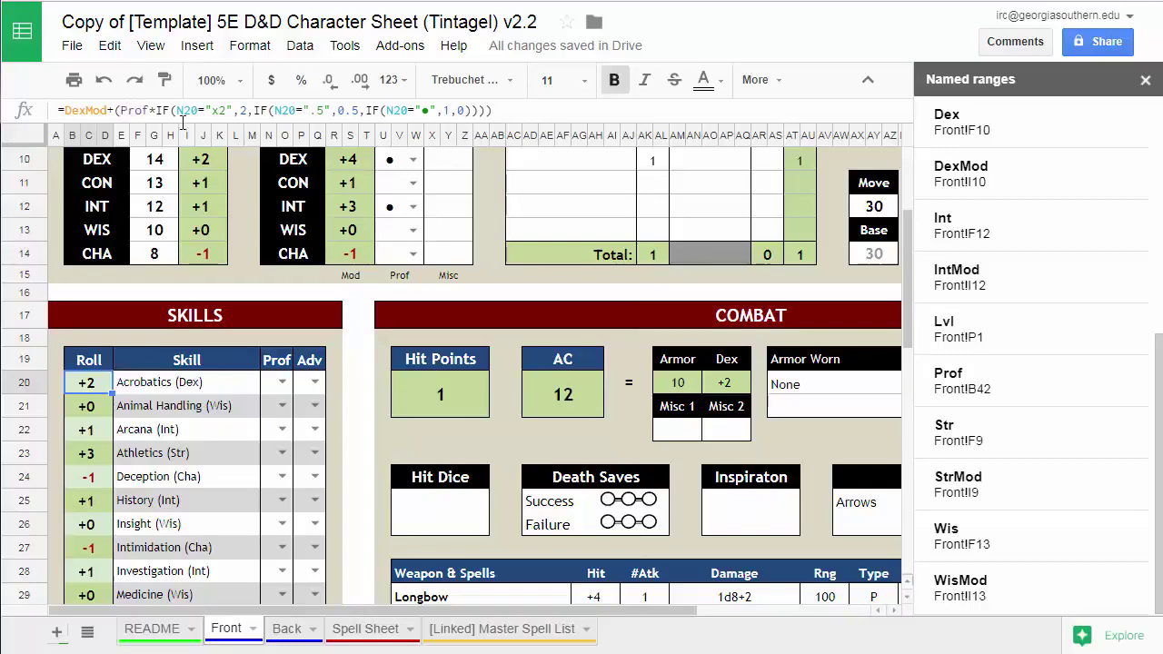
Set Acrobatics proficiency to x2 and clear its advantage mark, giving +6
scroll(153, 570, down, 5)
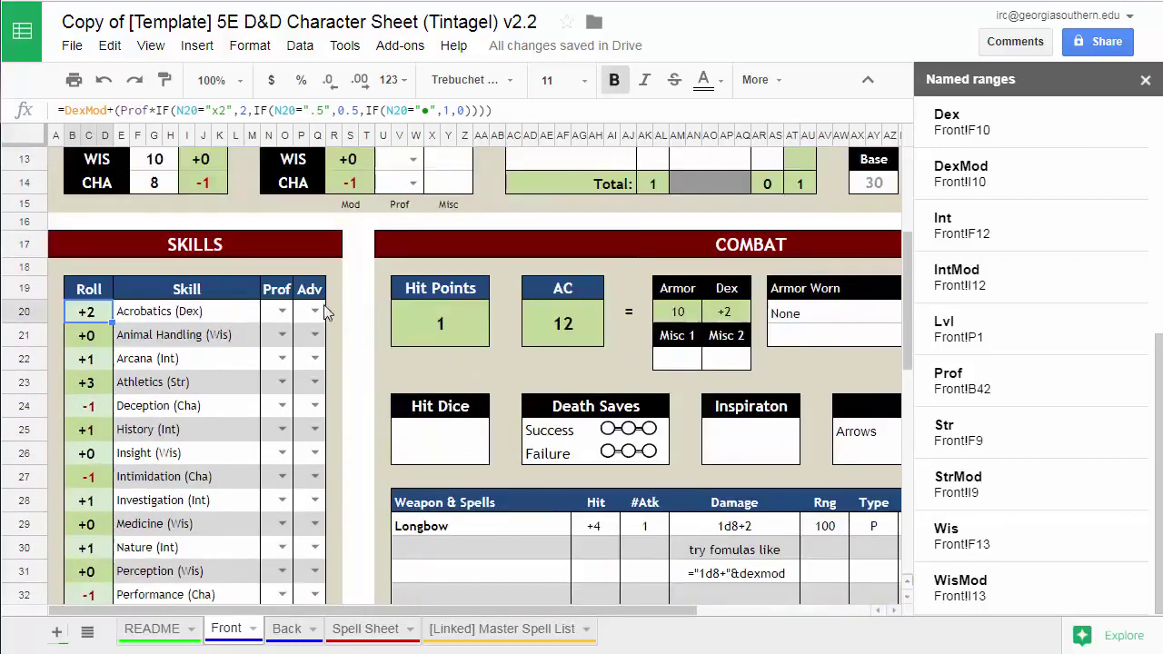
click(282, 311)
click(280, 346)
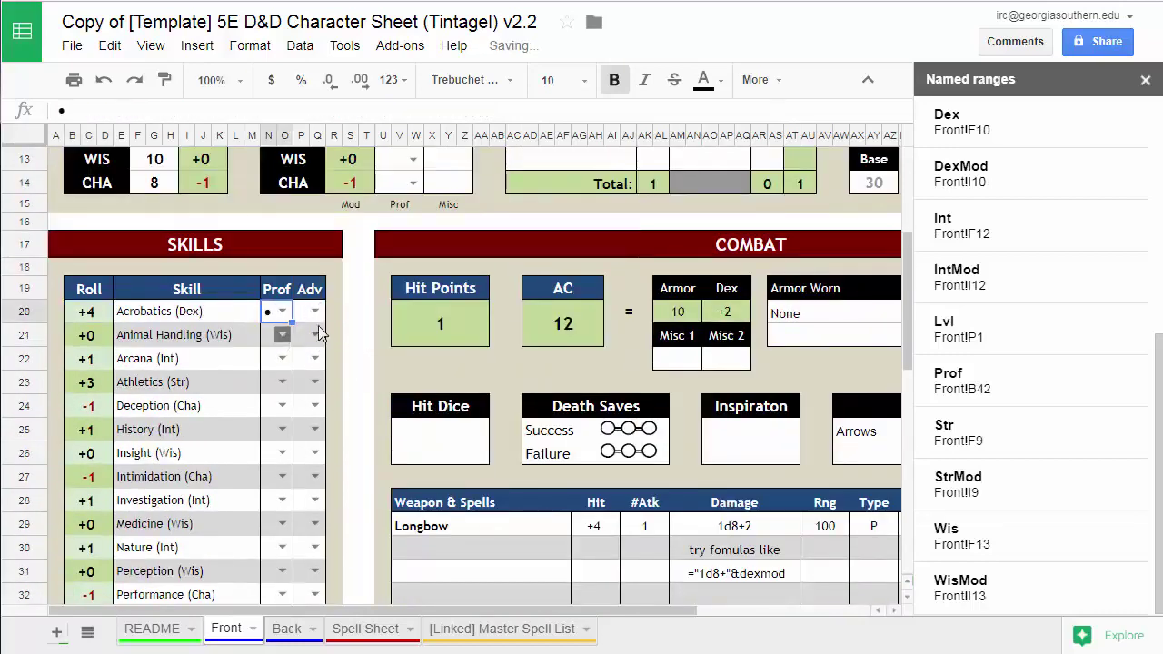
click(314, 311)
click(311, 346)
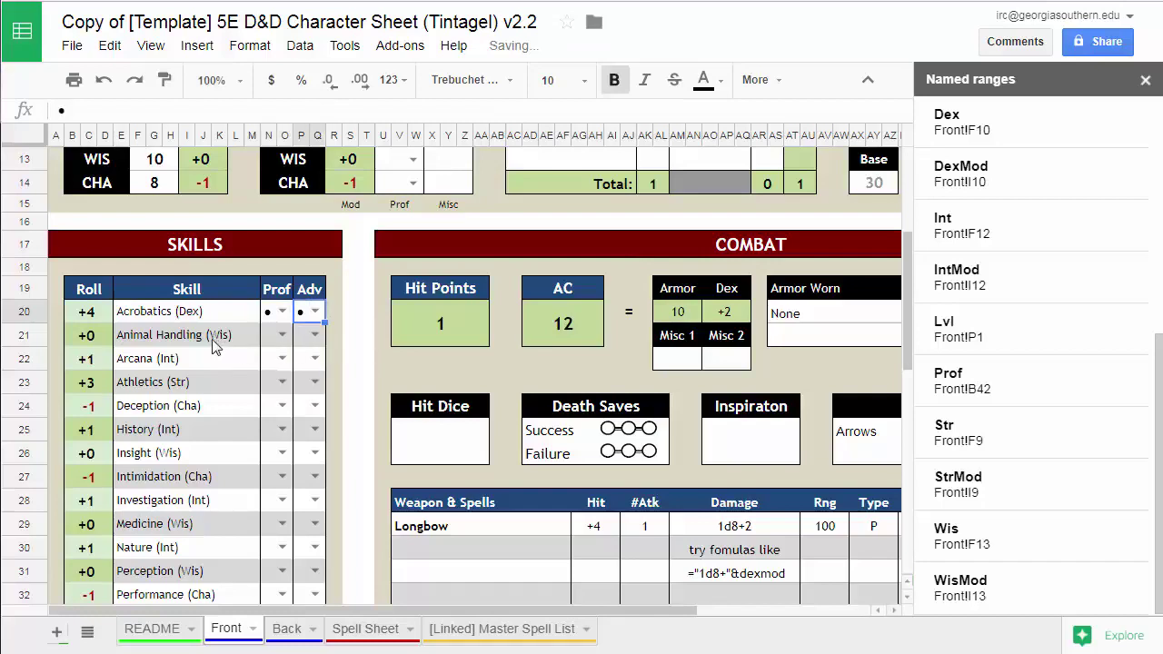
click(282, 311)
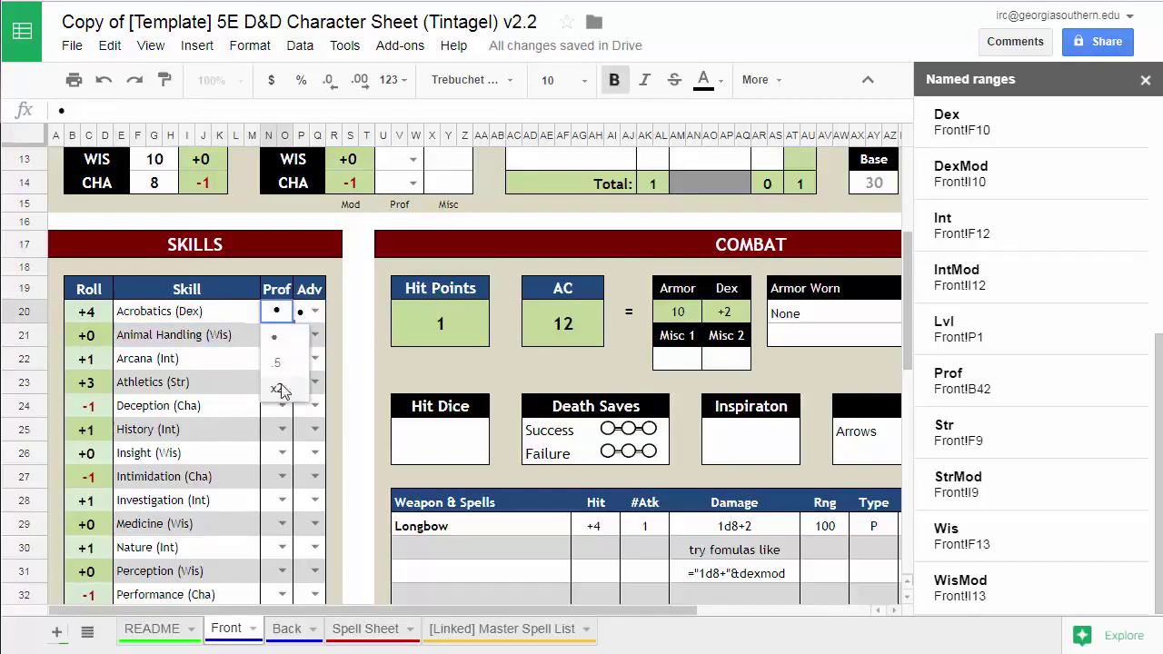
click(281, 391)
click(303, 318)
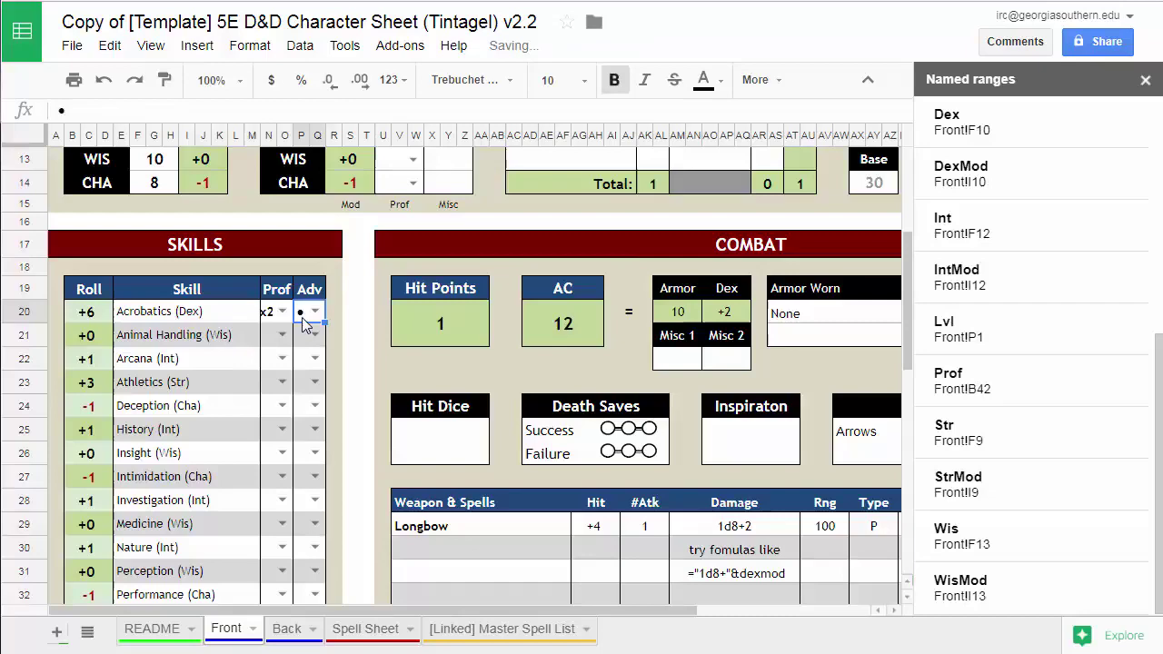
key(Delete)
scroll(272, 336, up, 5)
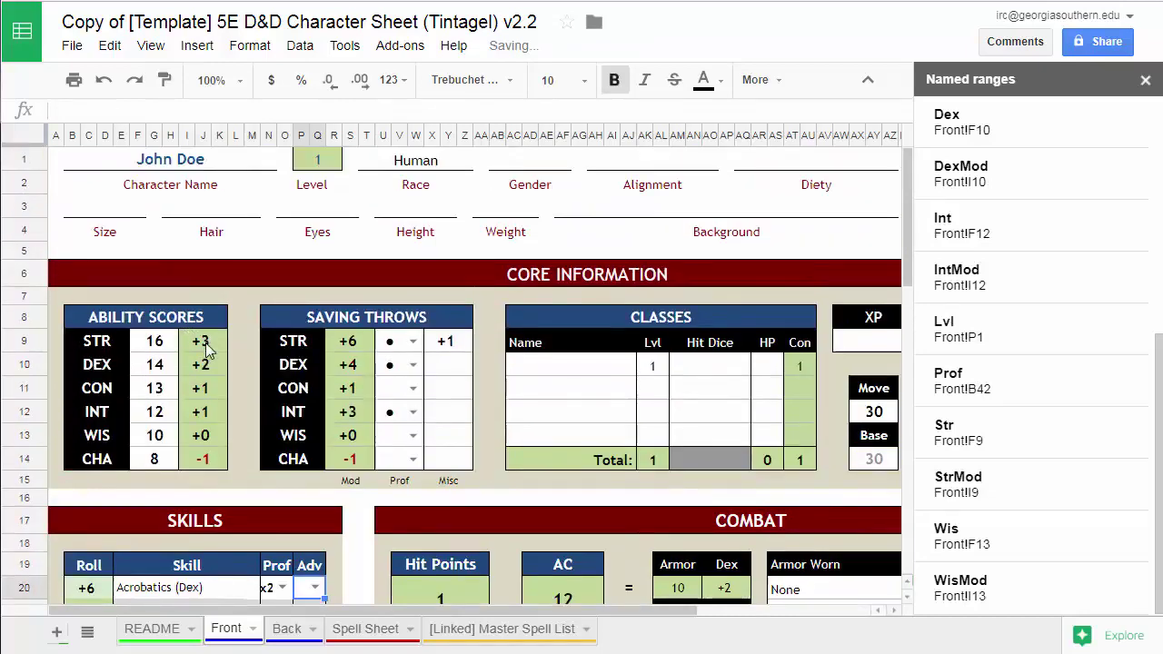
scroll(207, 349, down, 2)
click(204, 228)
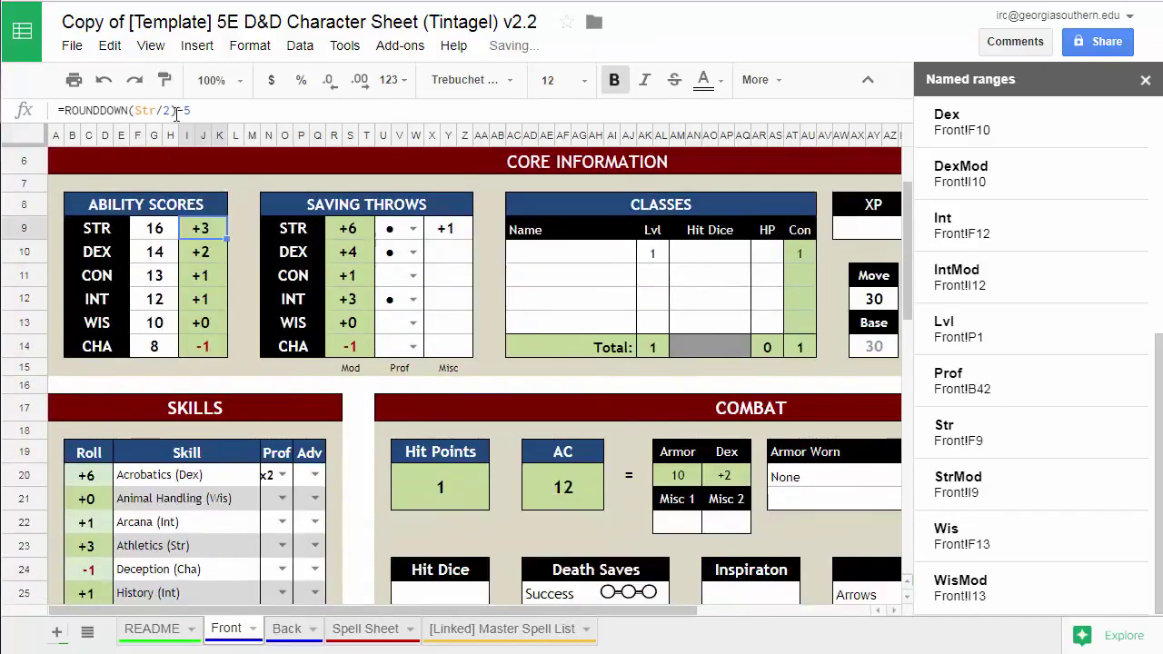
Close the Named ranges side panel and scroll down to the combat section
click(1146, 81)
scroll(620, 272, down, 3)
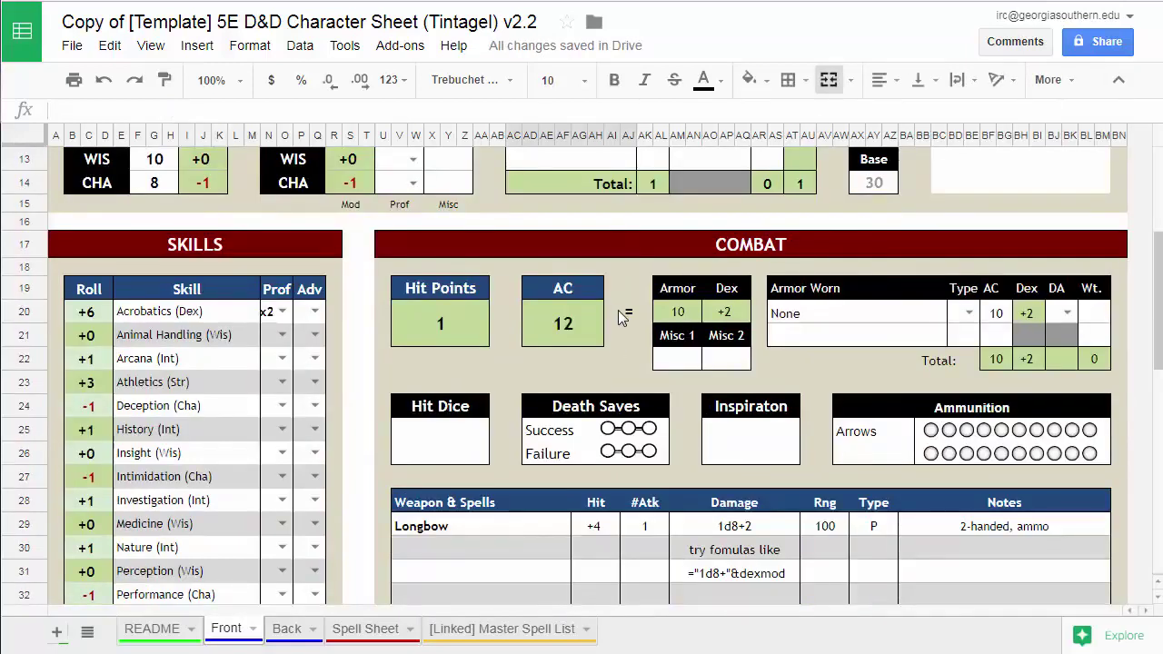